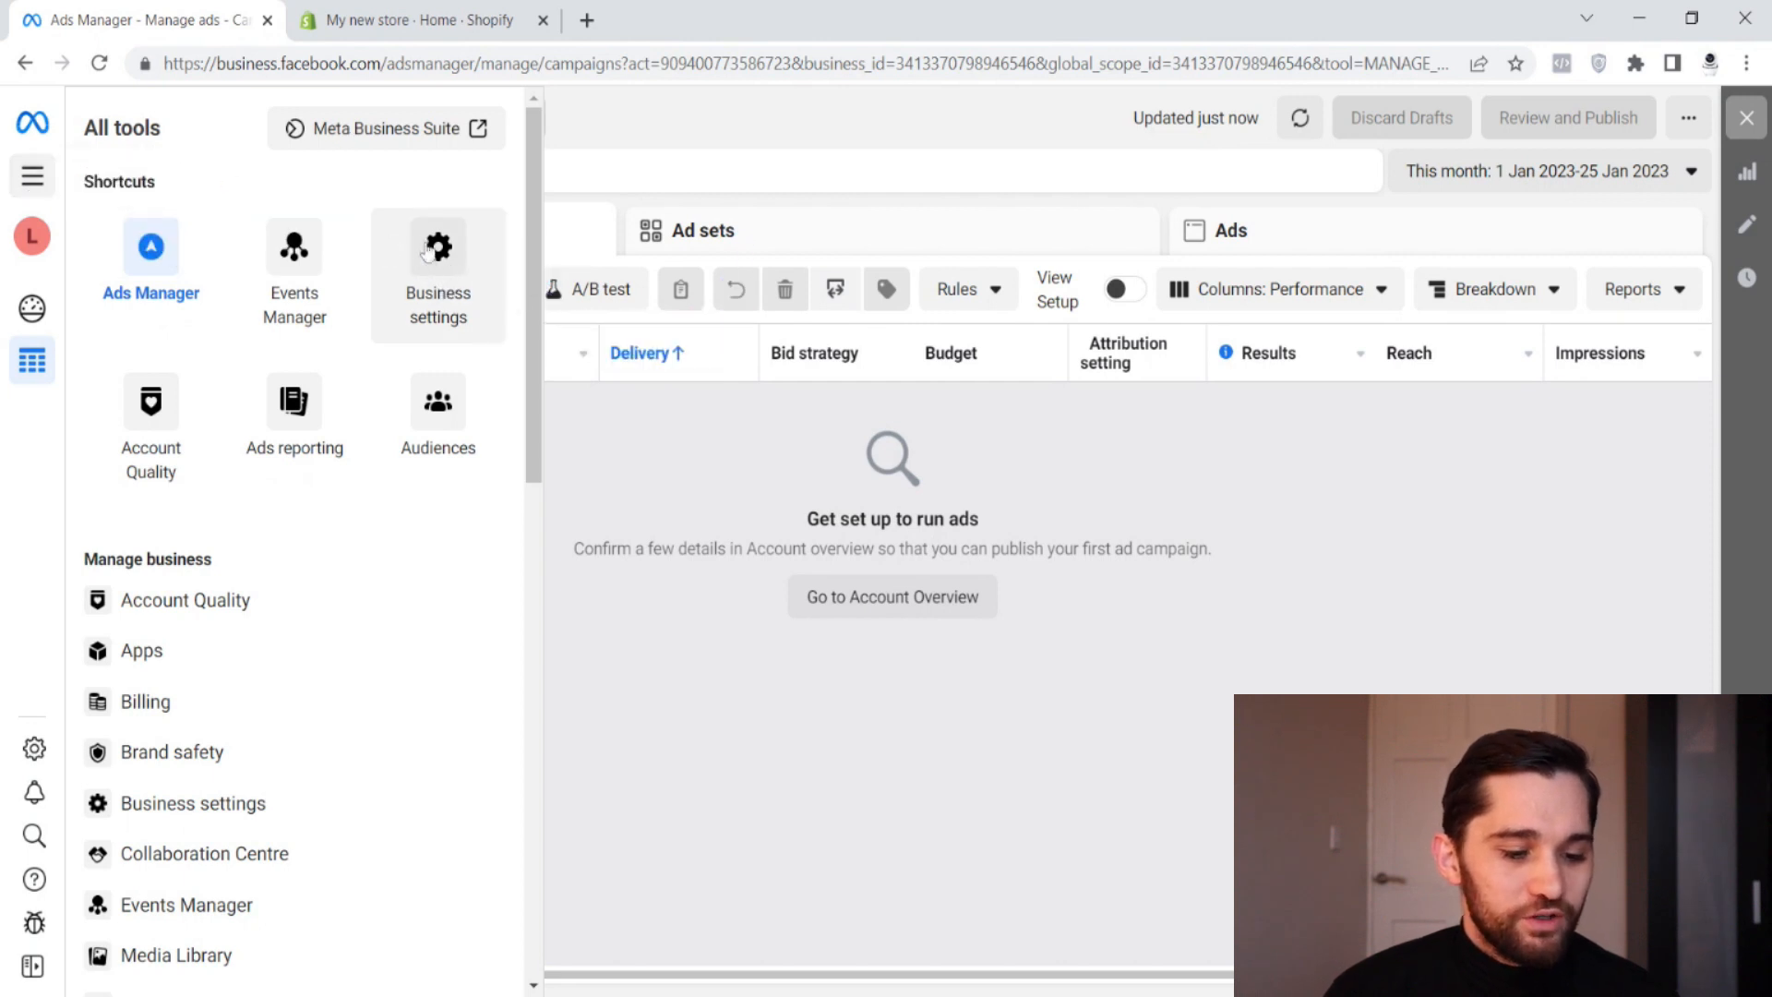
# - Open the business settings from Ads Manager and show the Pixels list among the data sources
pyautogui.scroll(-1, 277, 683)
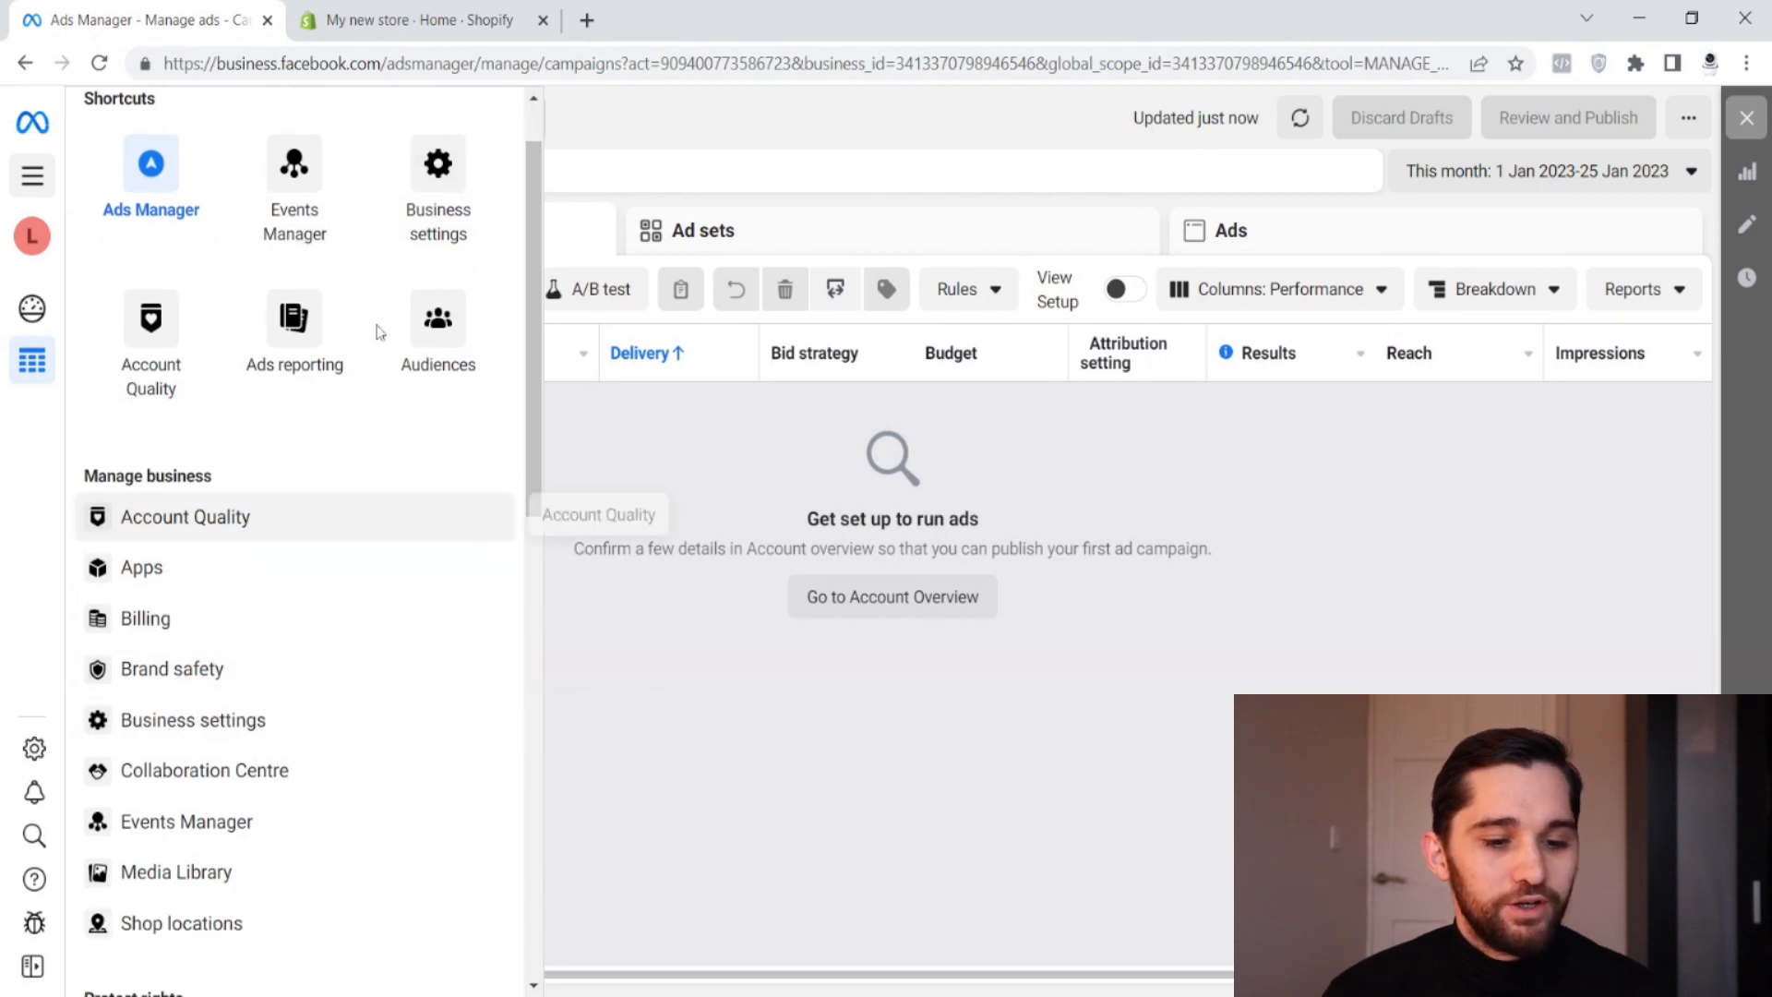
pyautogui.click(437, 188)
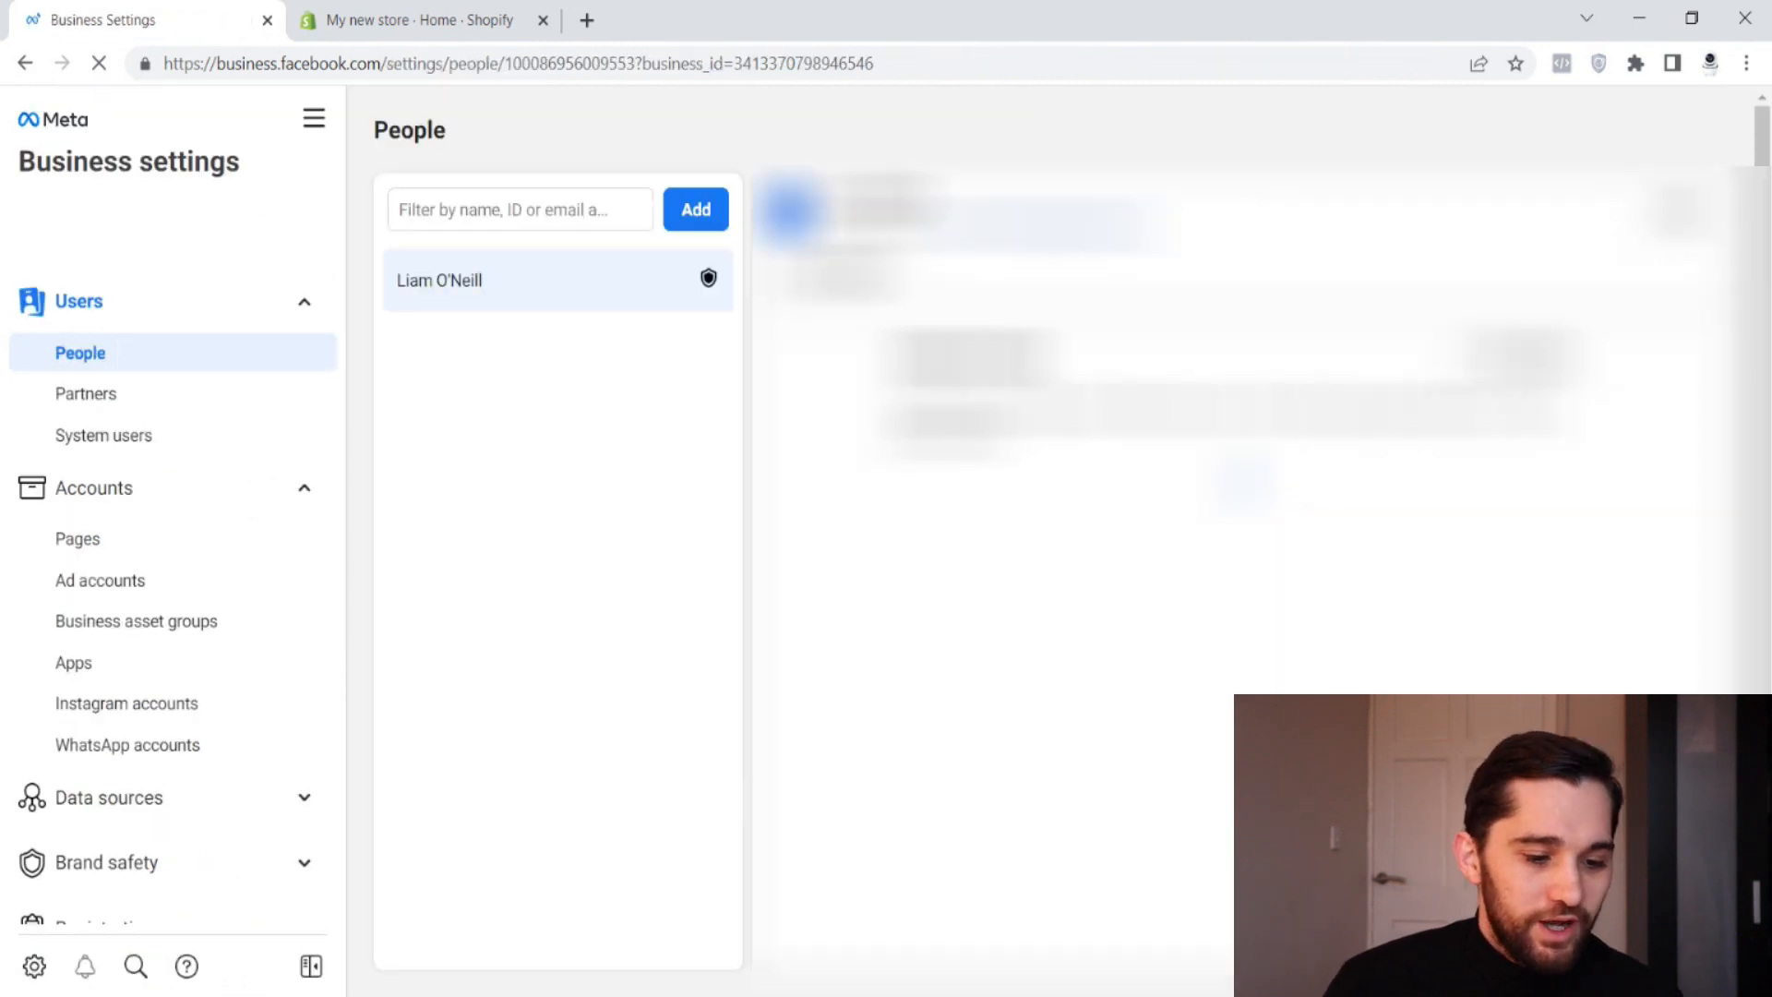
pyautogui.scroll(-1, 207, 598)
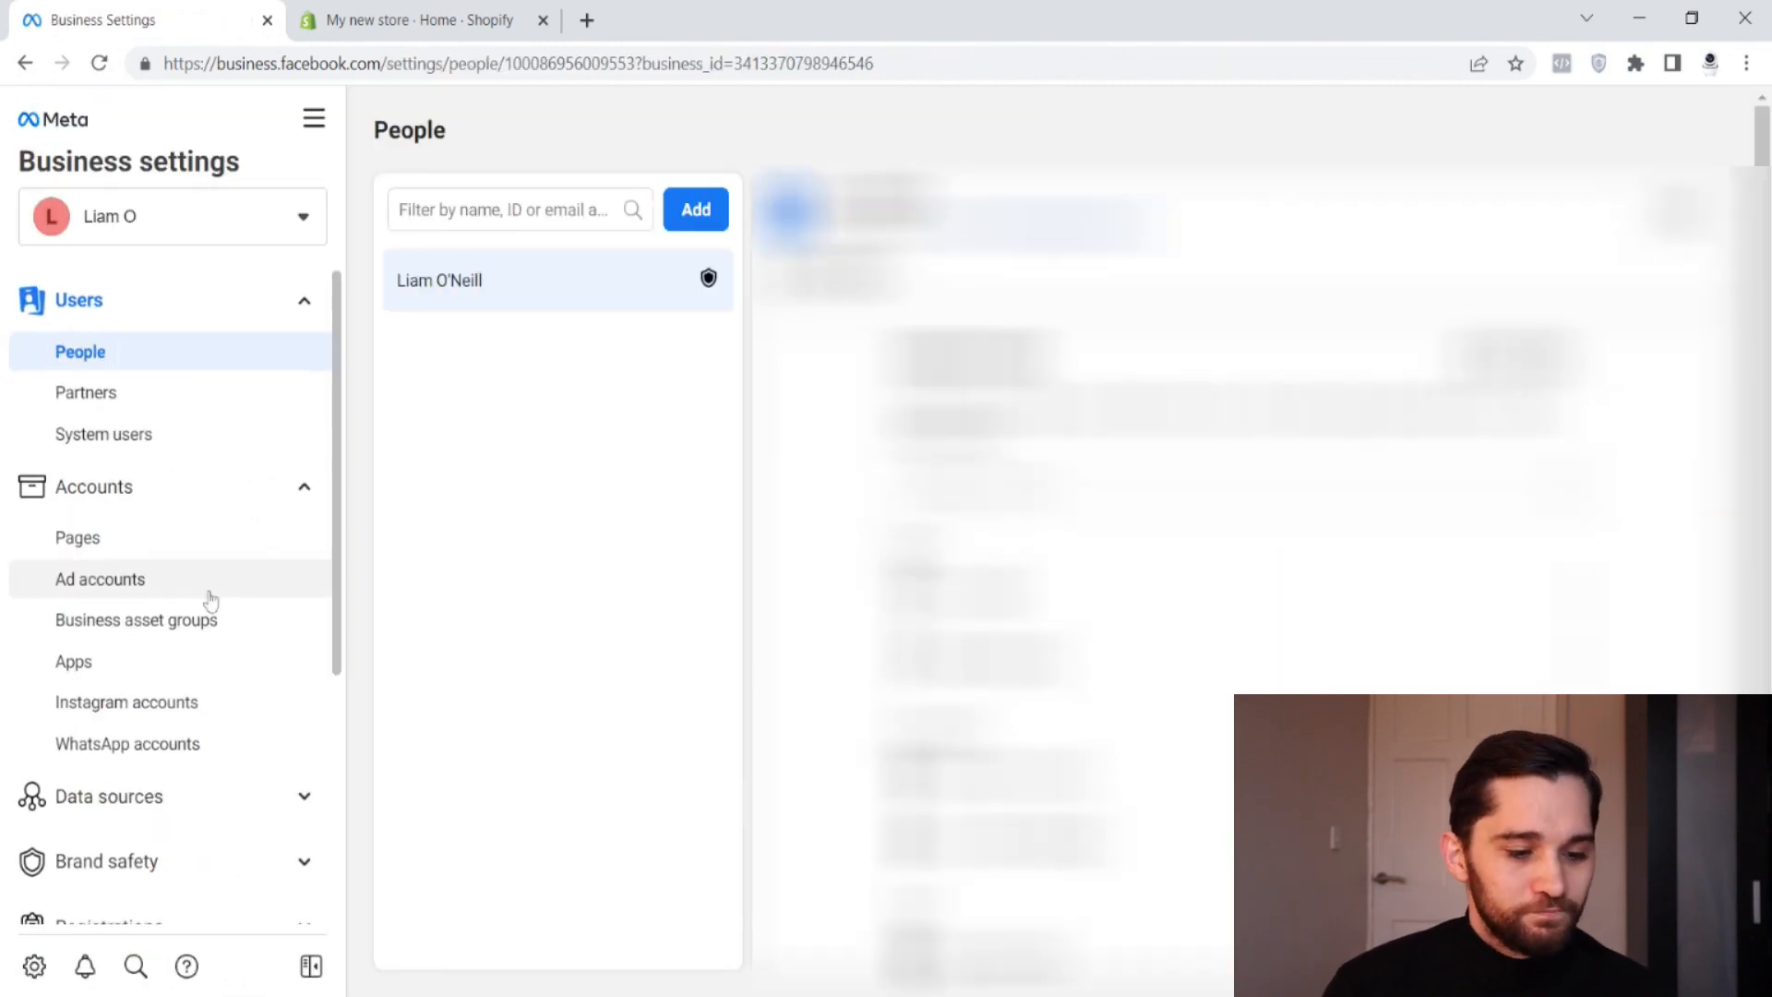
pyautogui.scroll(-4, 211, 600)
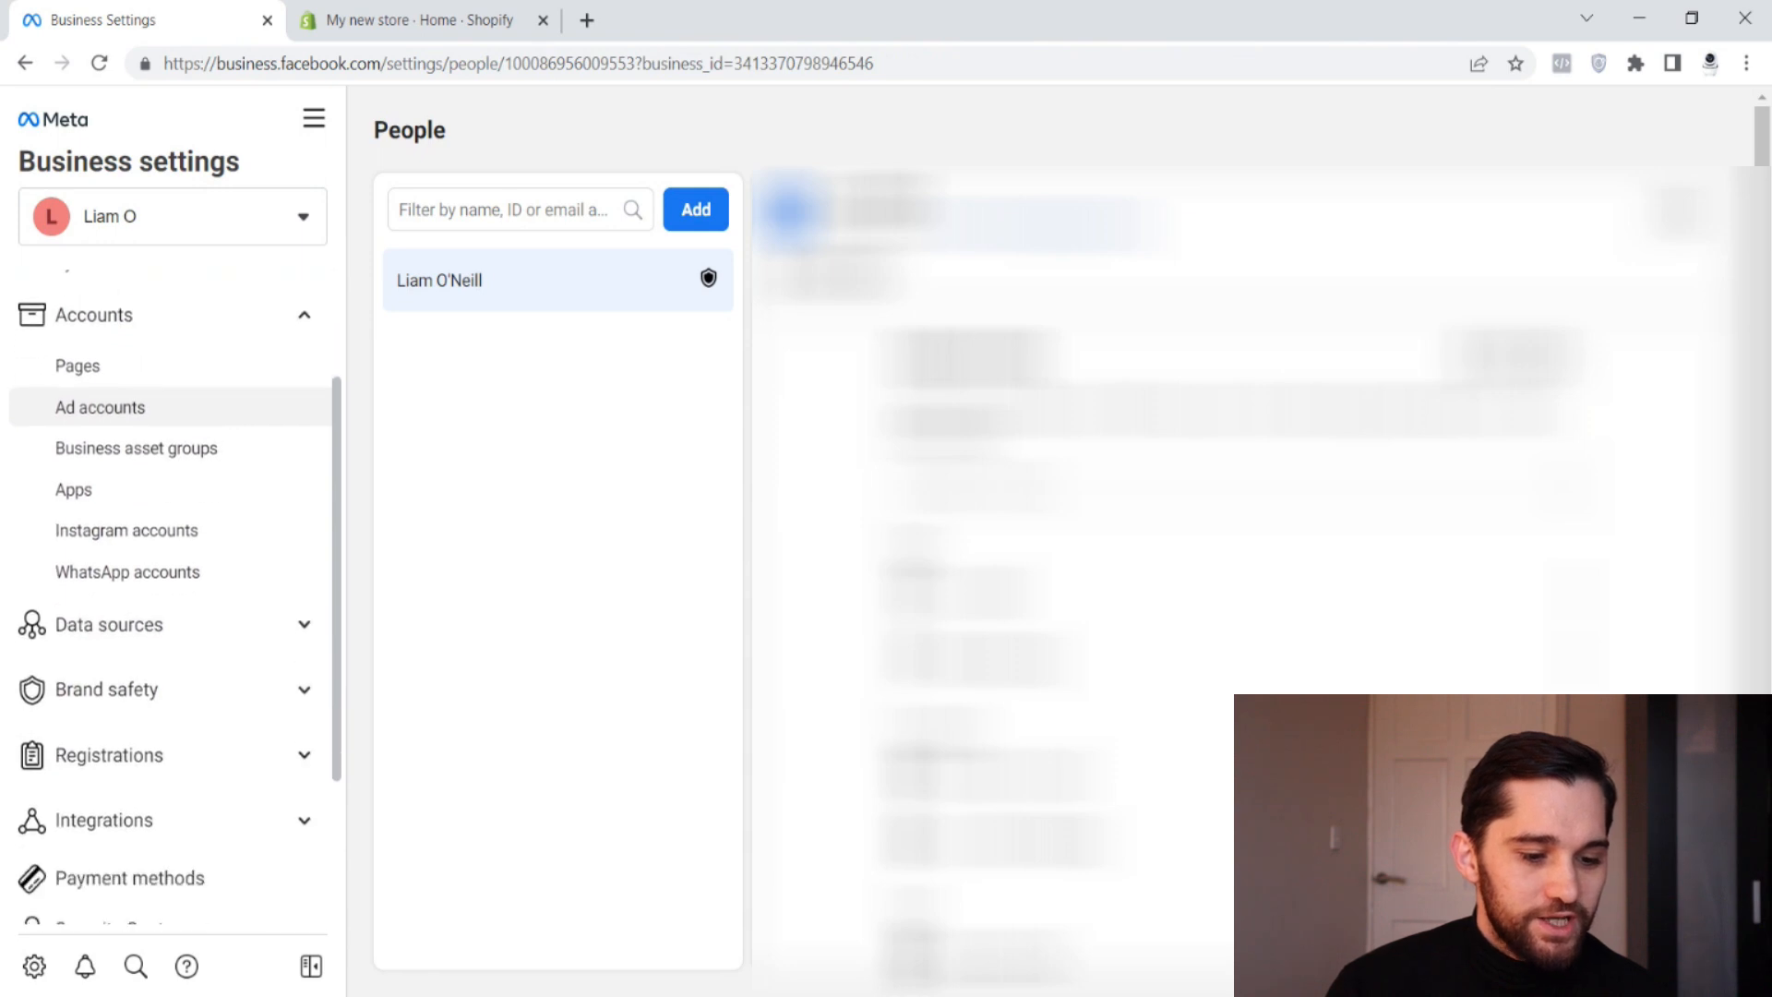
pyautogui.click(175, 634)
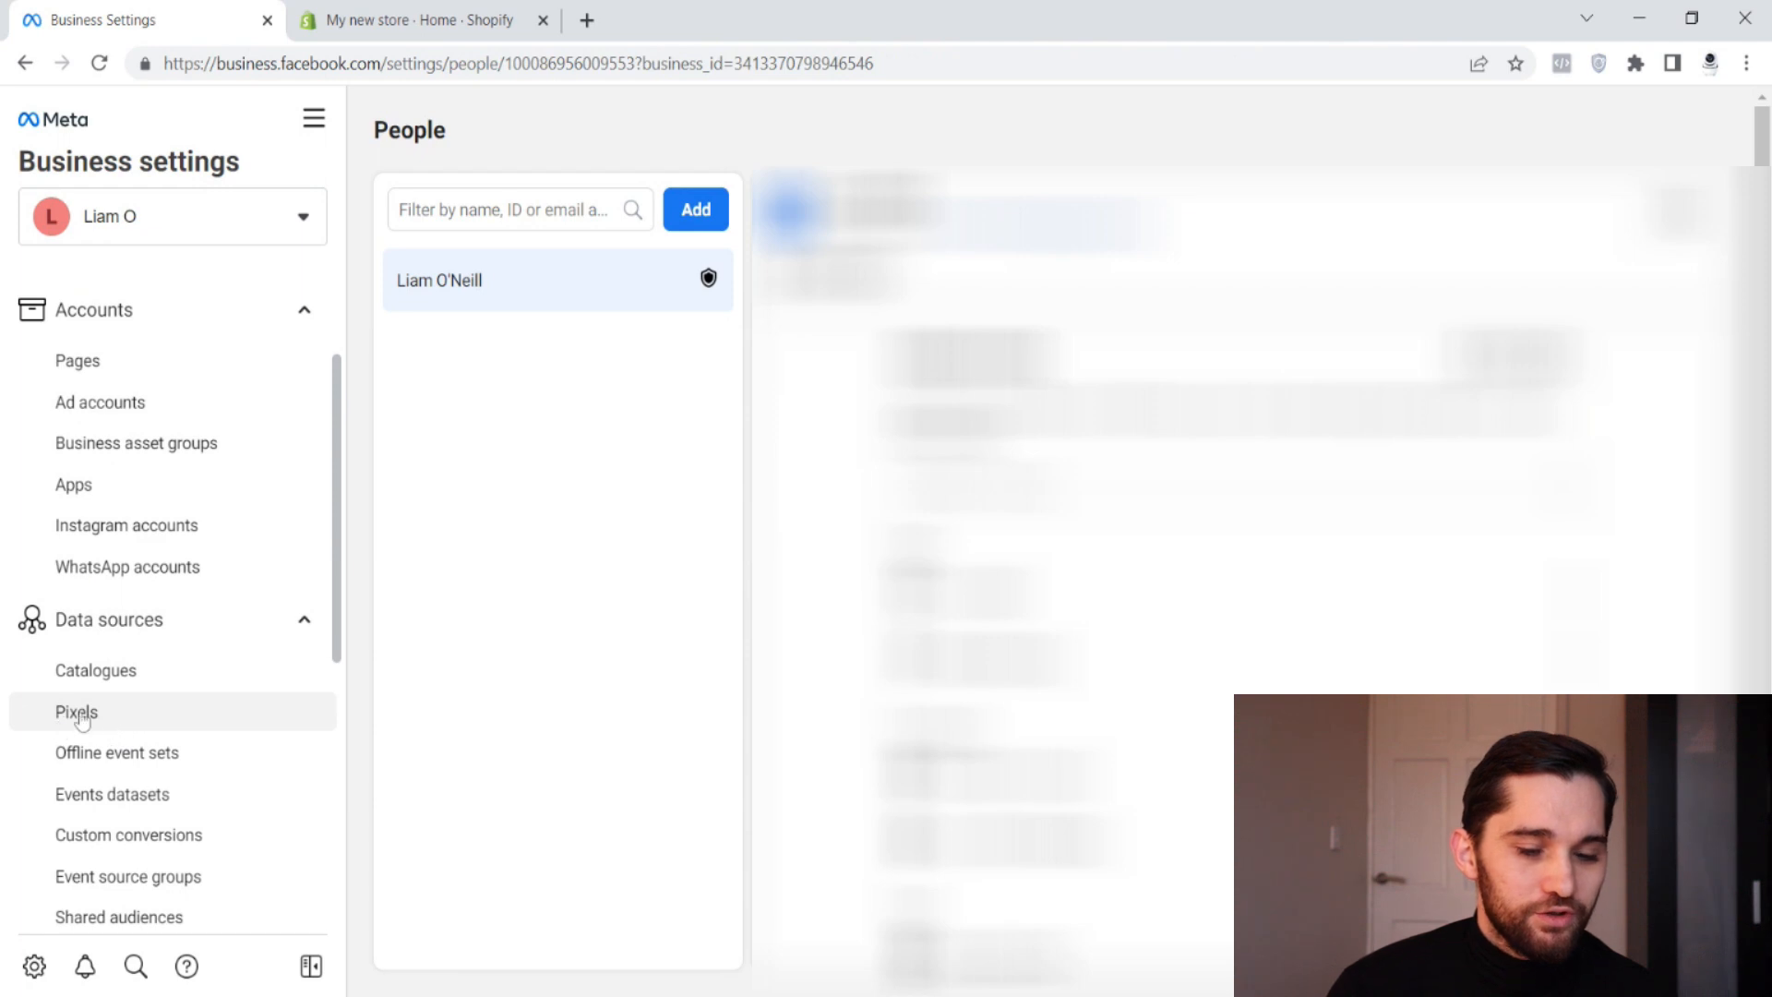
pyautogui.click(112, 725)
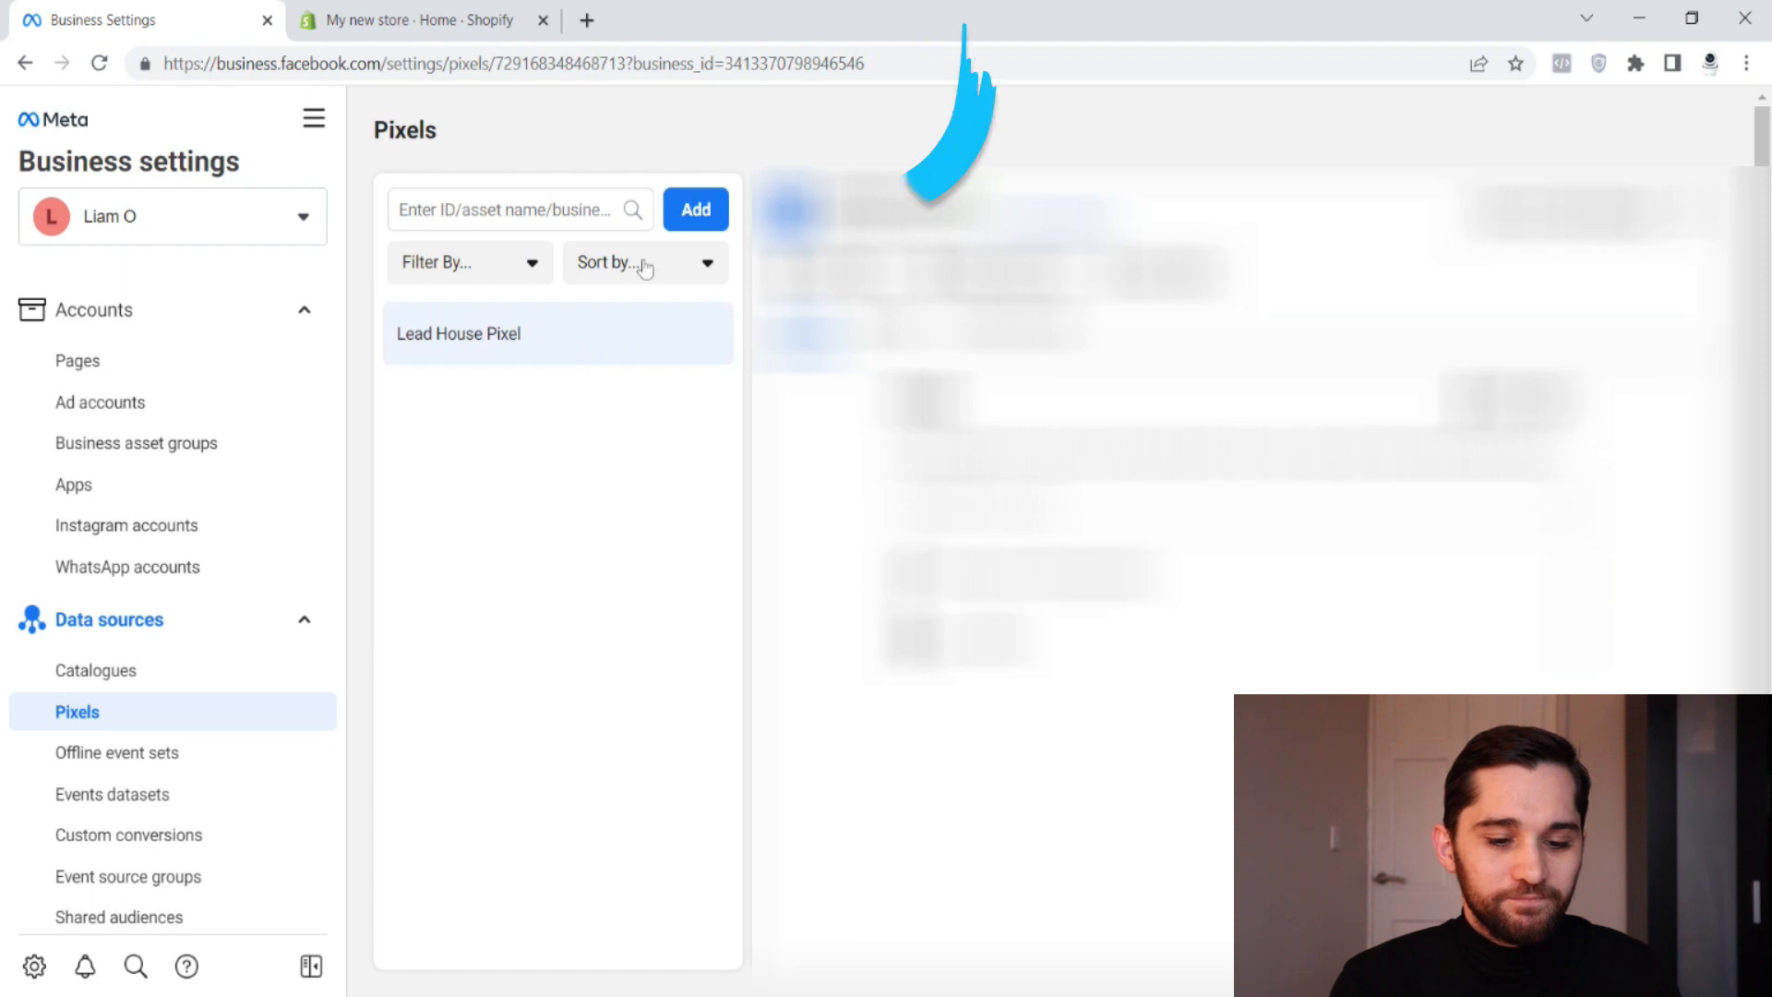
# - Create a new pixel named "My store Pixel", leaving the website URL empty
pyautogui.click(688, 215)
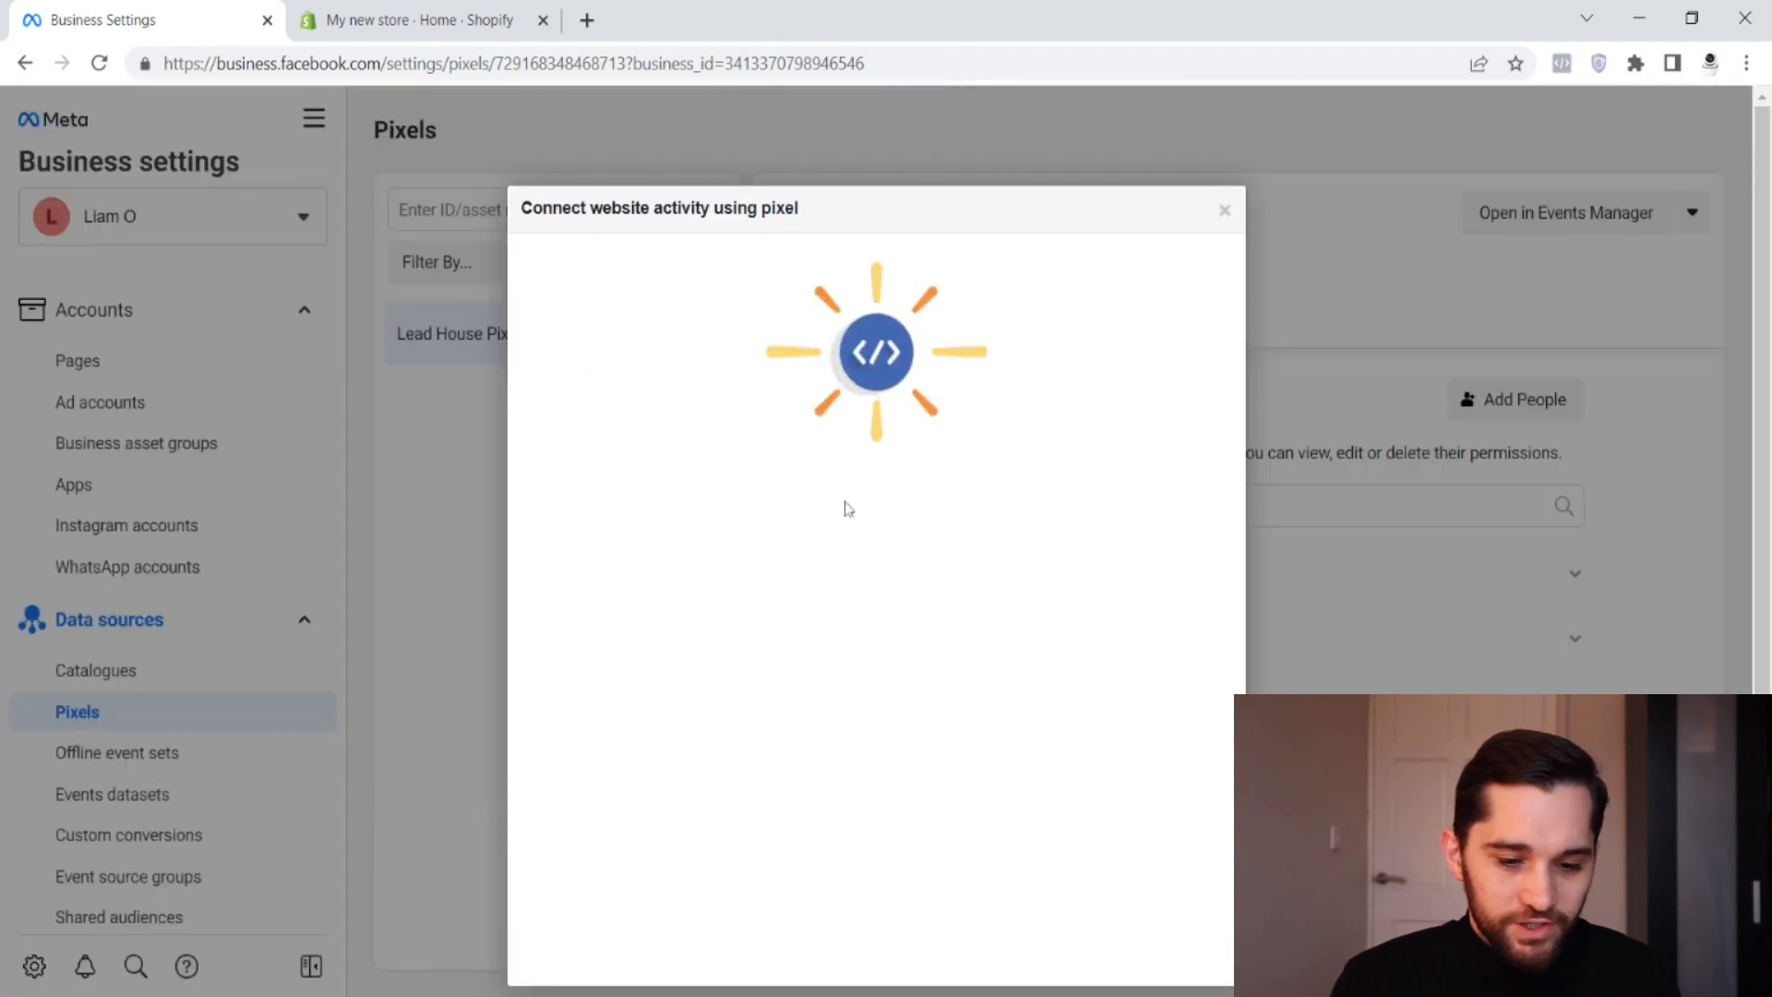
pyautogui.moveTo(699, 627); pyautogui.dragTo(596, 627)
pyautogui.write('My store Pixel')
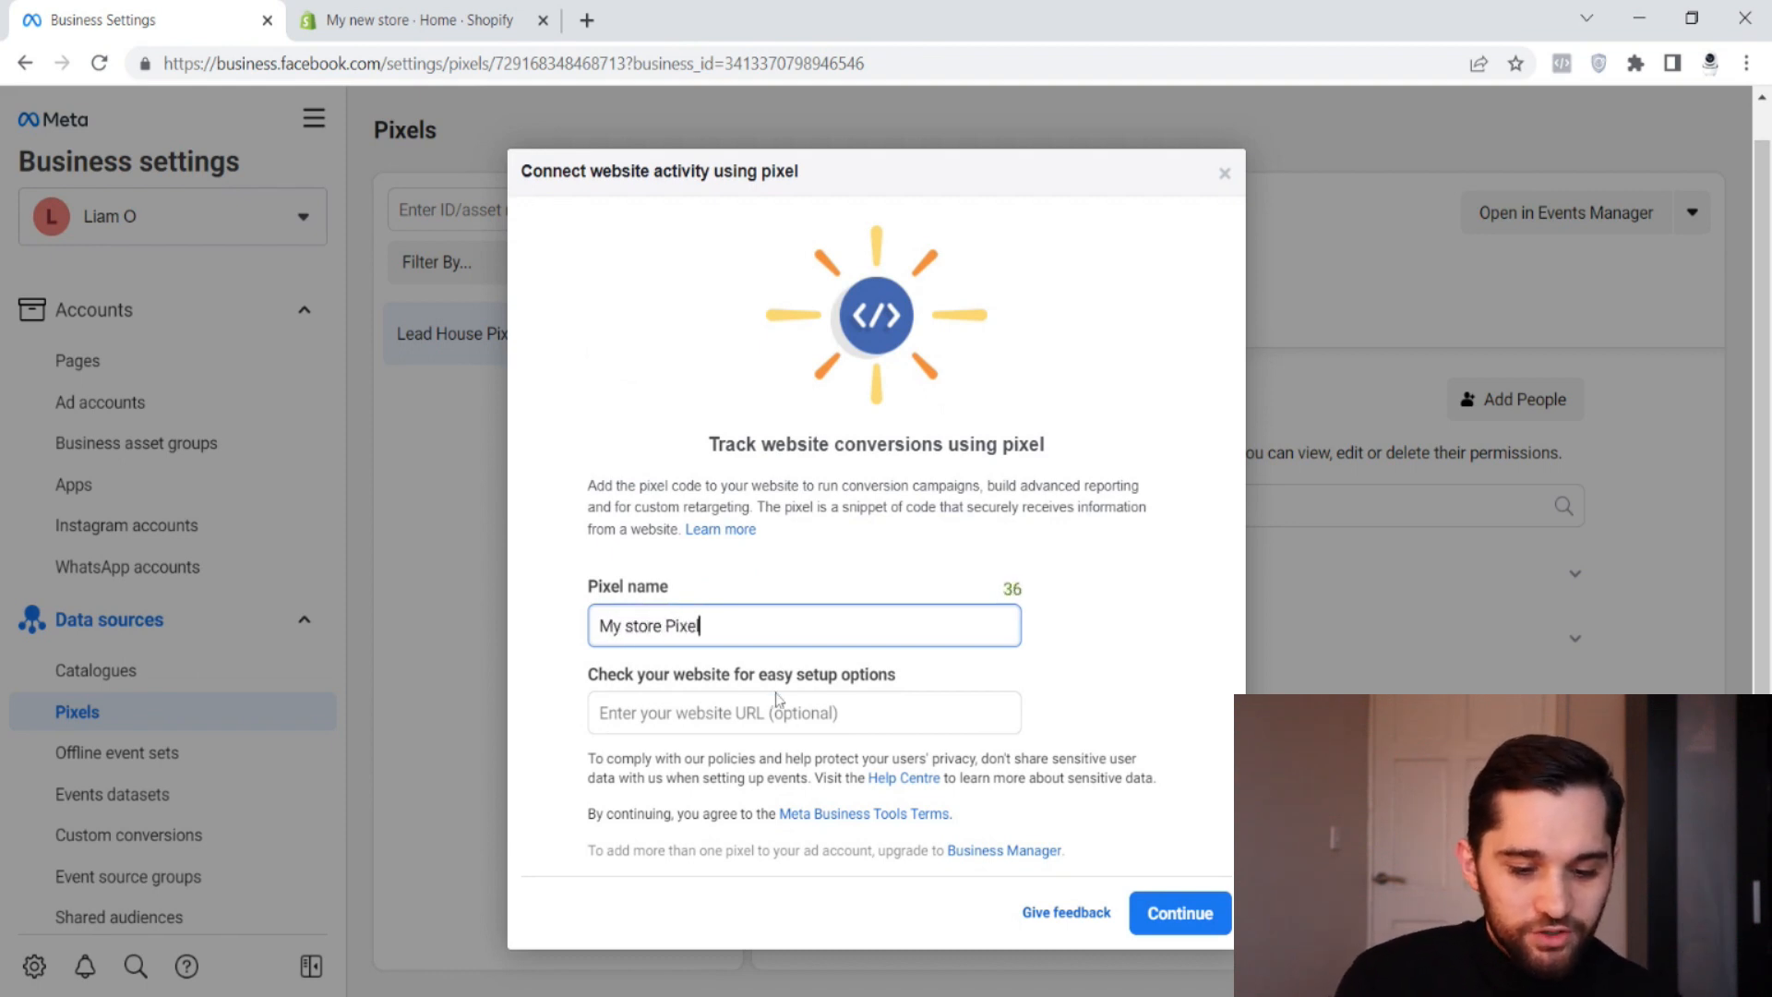
pyautogui.click(1182, 917)
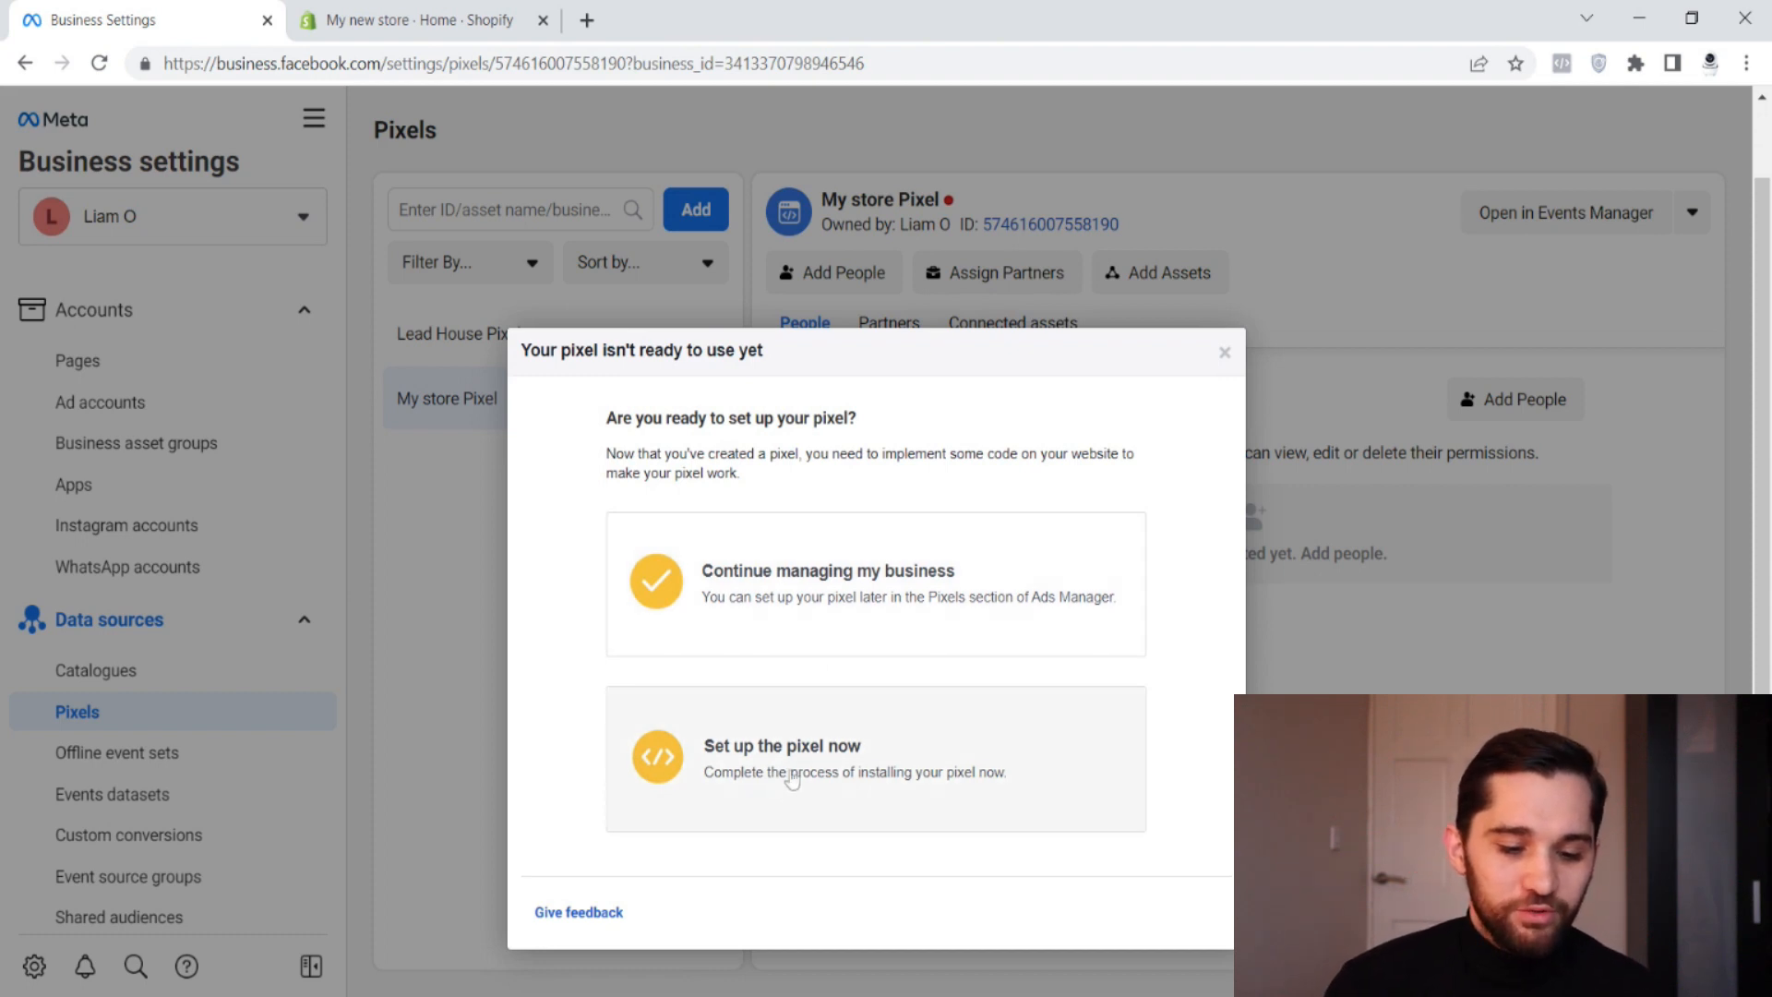
# - Begin setting up the new pixel now through a partner integration, choosing Shopify (online) as the partner
pyautogui.click(898, 758)
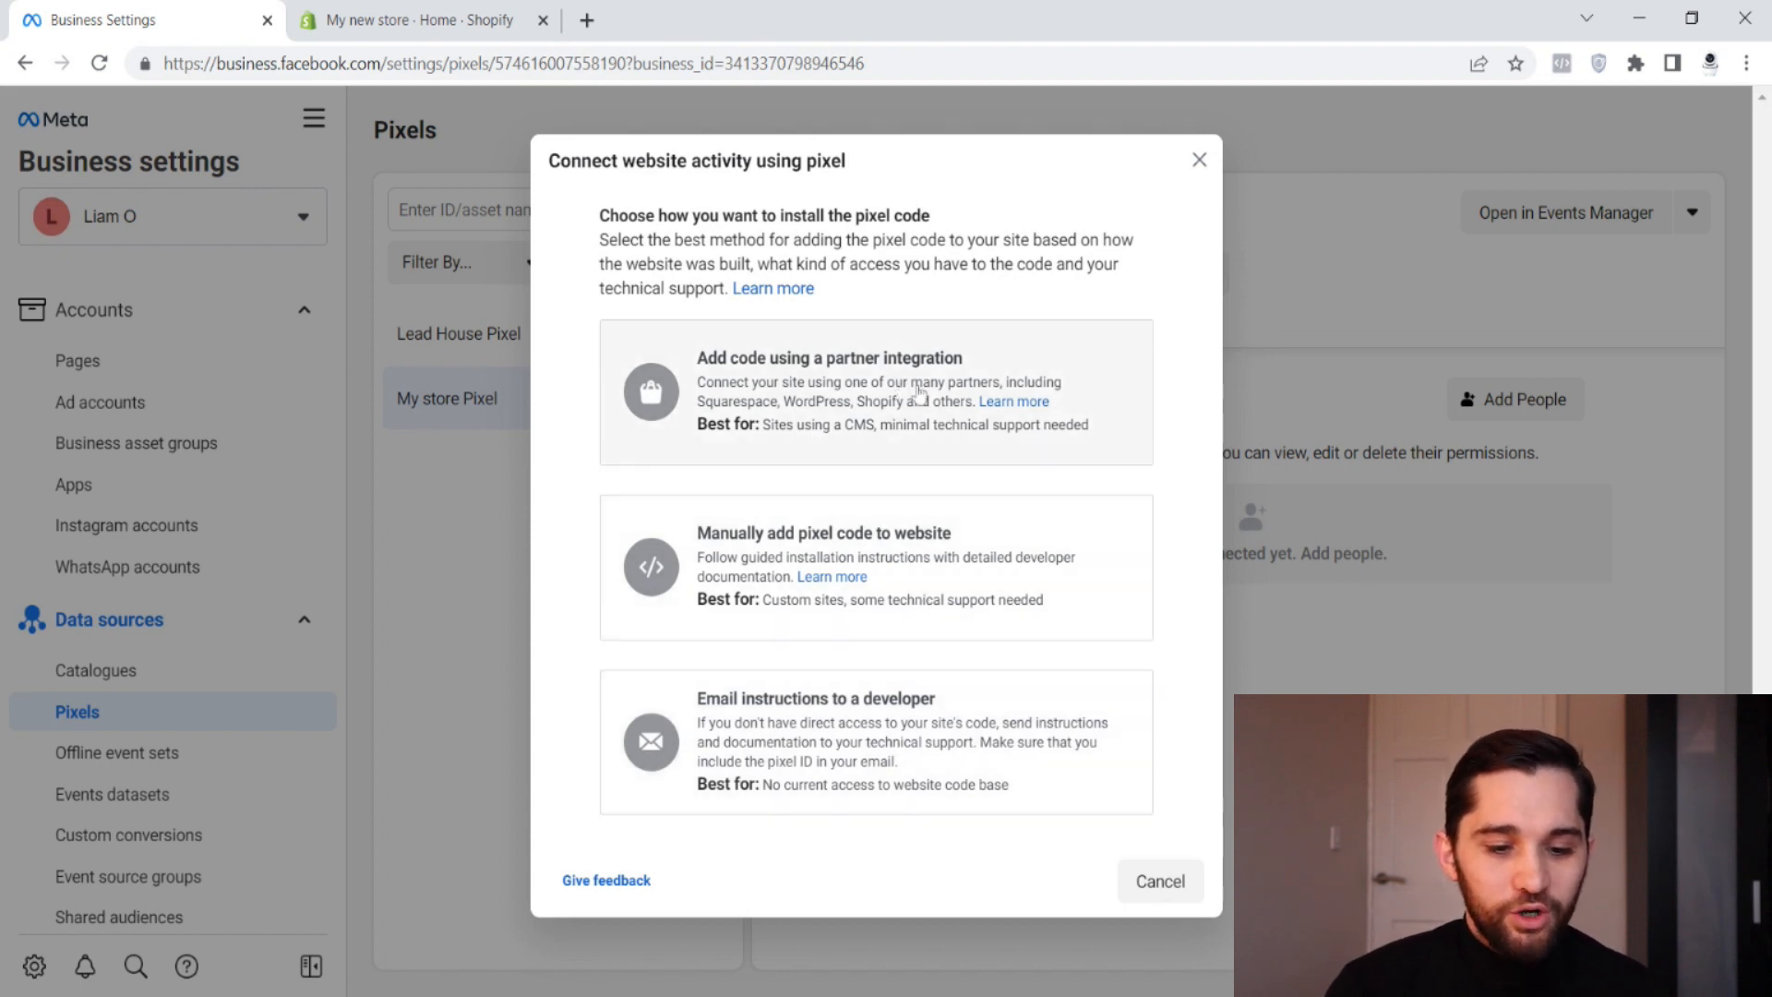
pyautogui.click(988, 370)
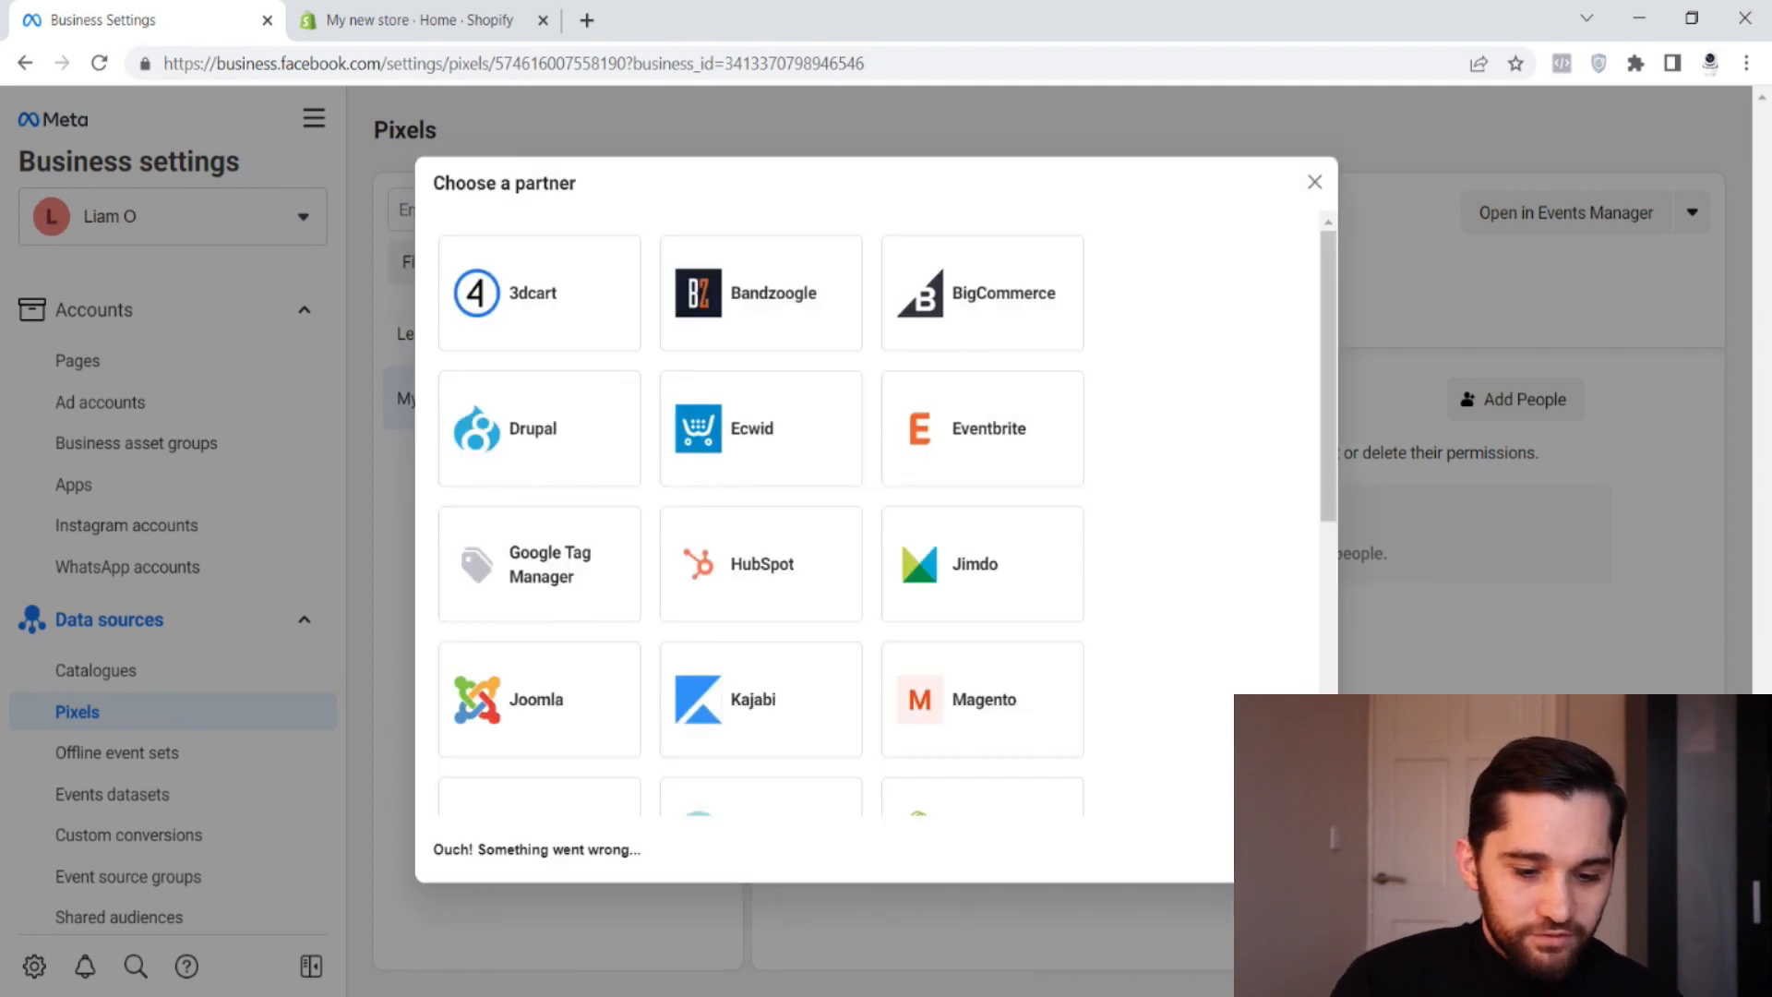
pyautogui.scroll(-3, 1209, 395)
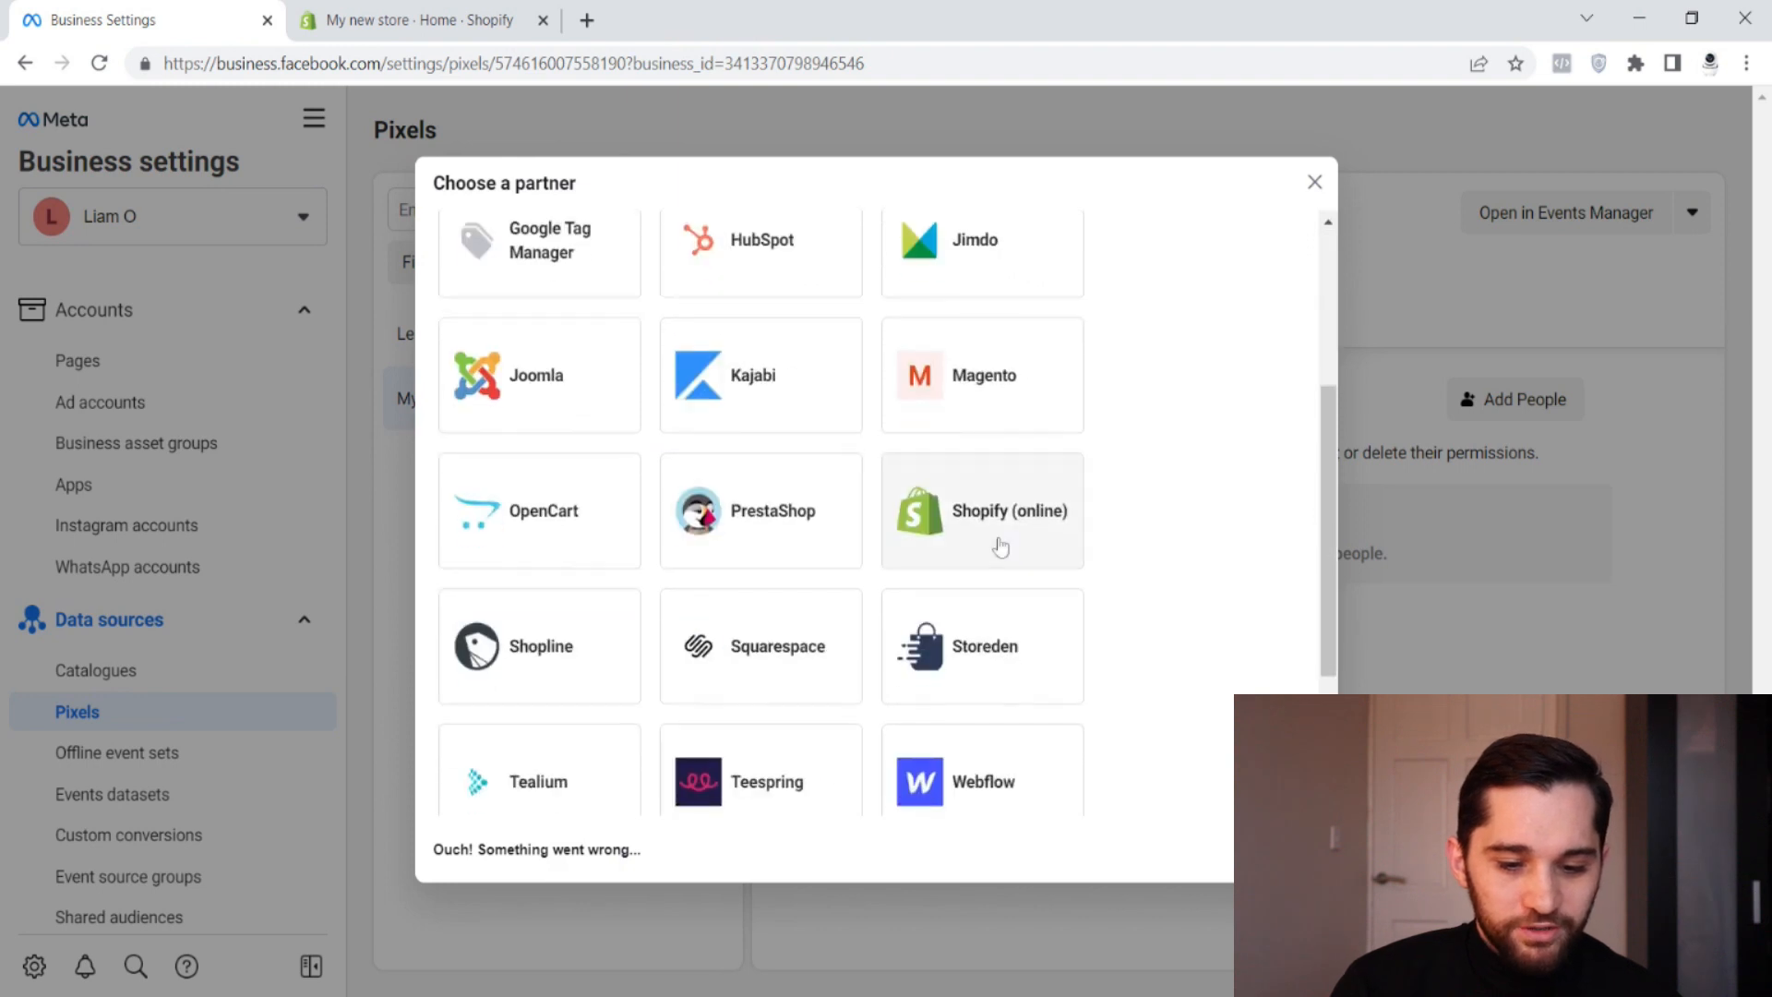
pyautogui.click(979, 543)
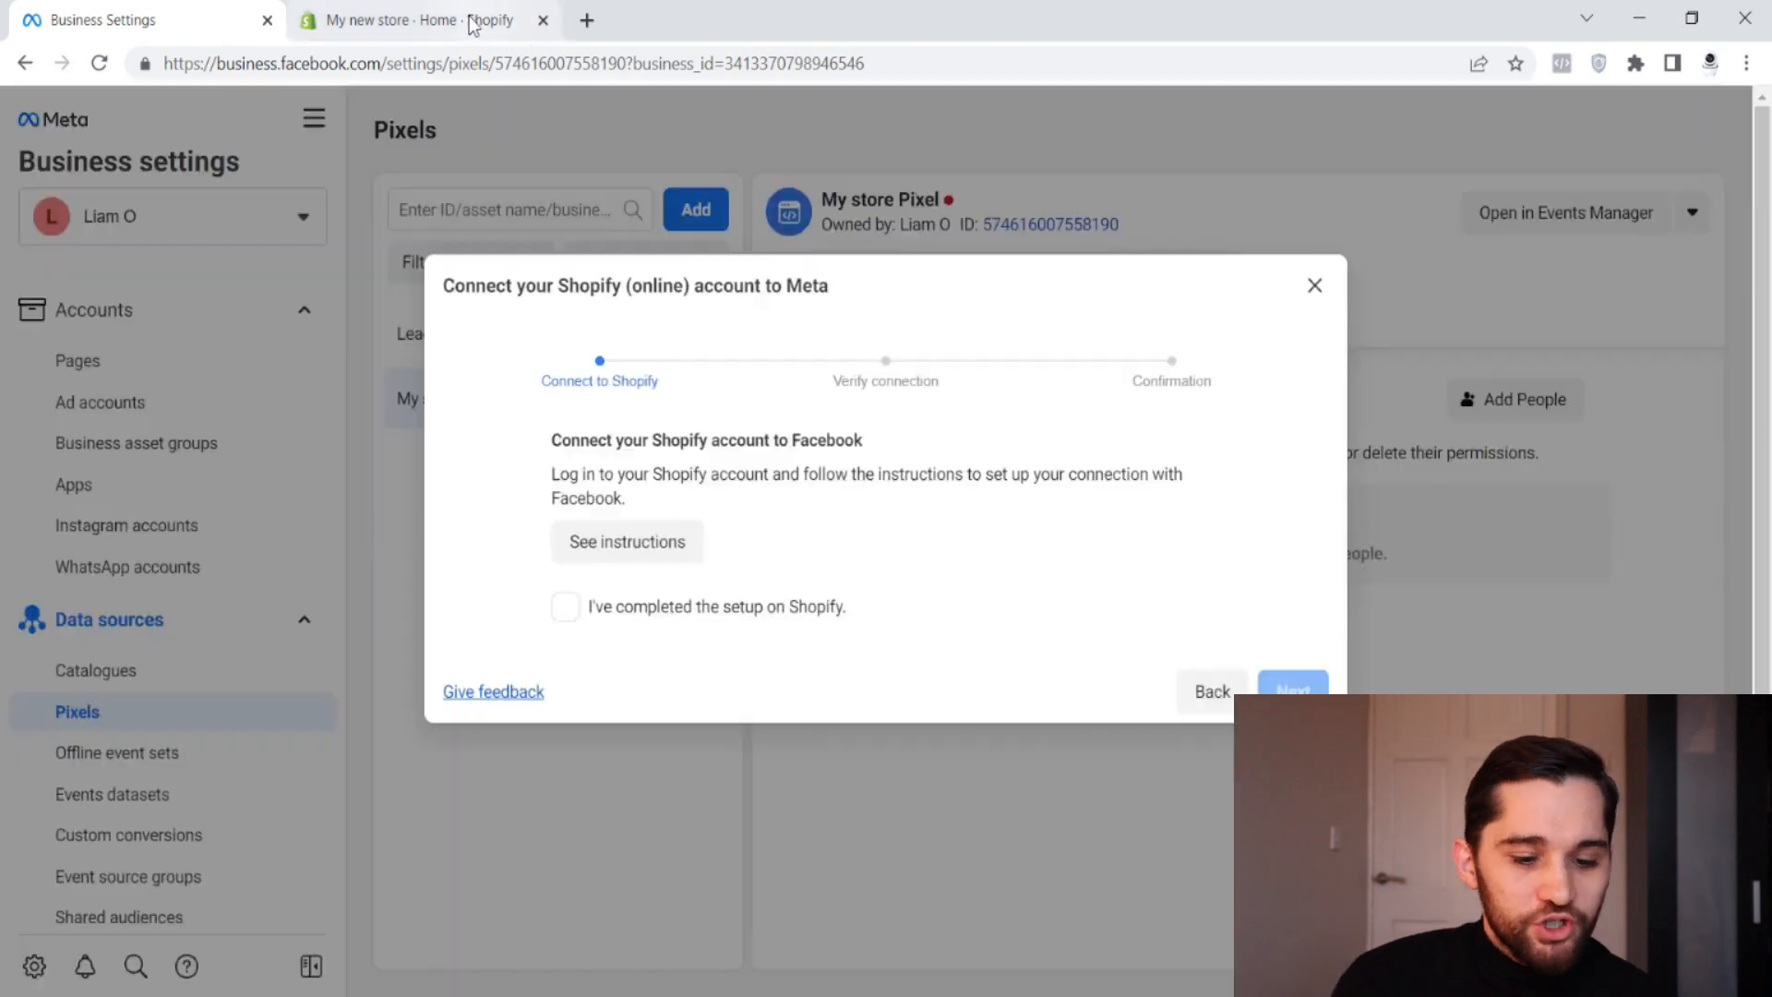
# - Switch to the Shopify store admin and start the Facebook setup from the online store preferences' Facebook Pixel section
pyautogui.click(471, 25)
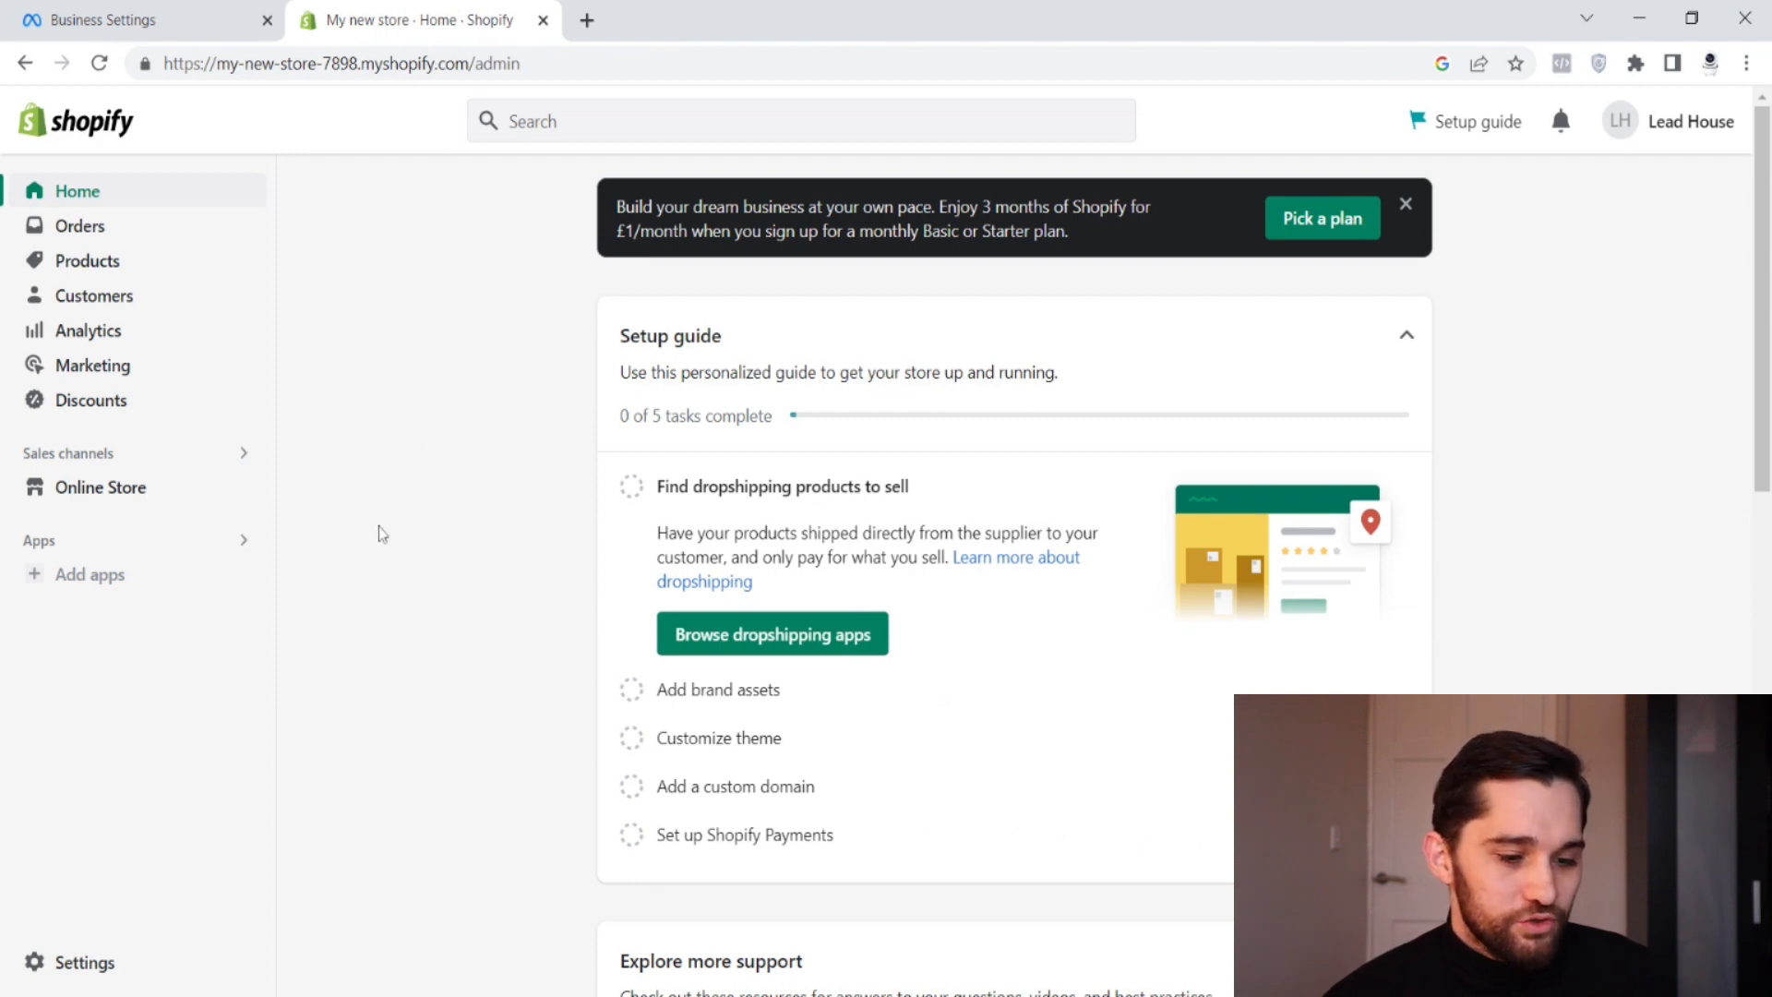
pyautogui.click(110, 497)
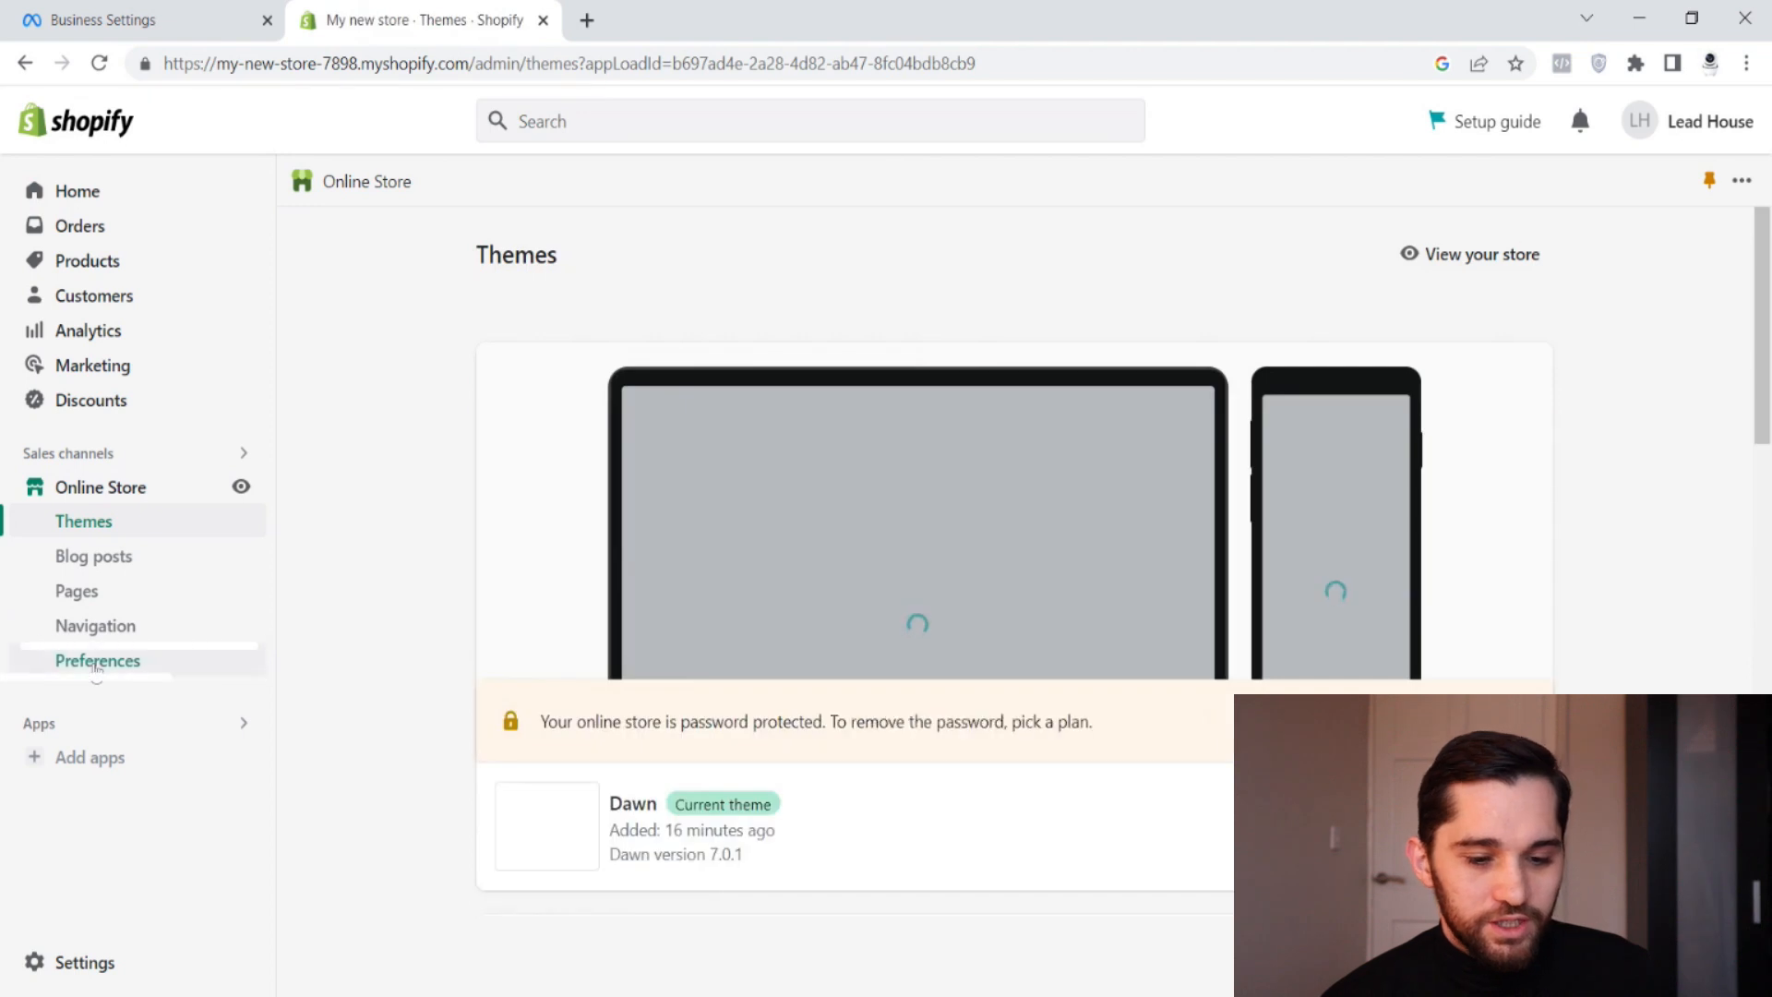
pyautogui.click(96, 660)
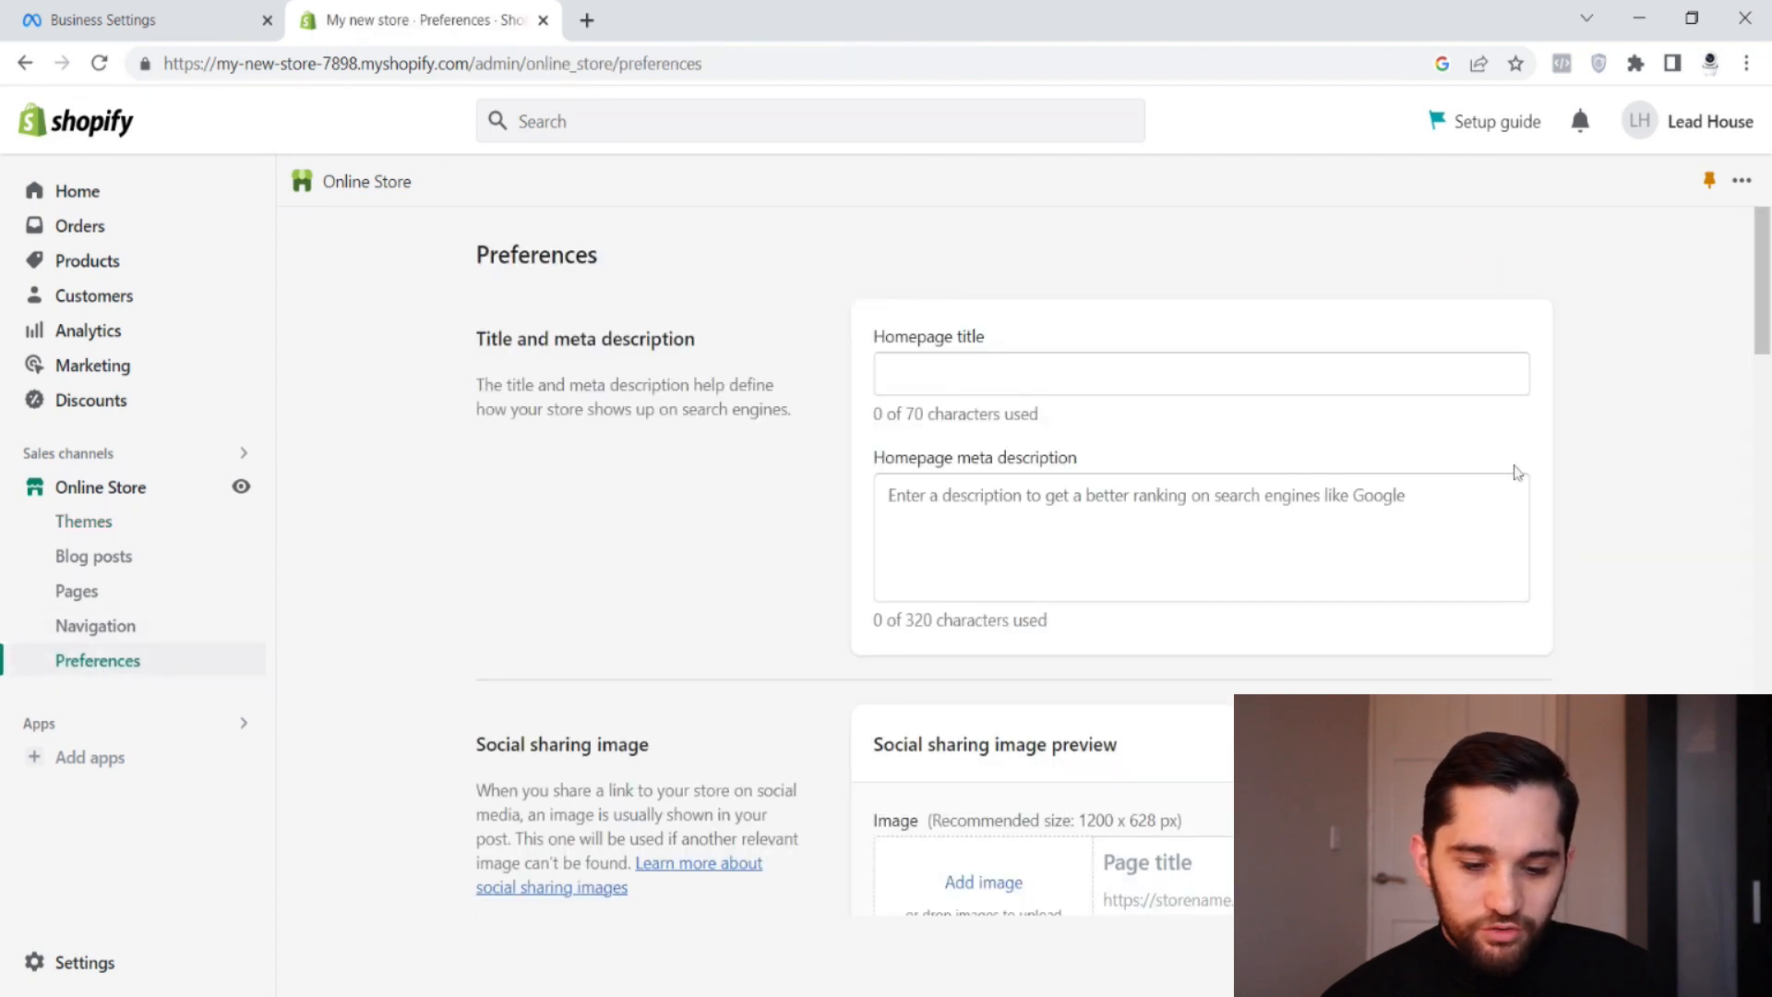
pyautogui.scroll(-7, 1647, 439)
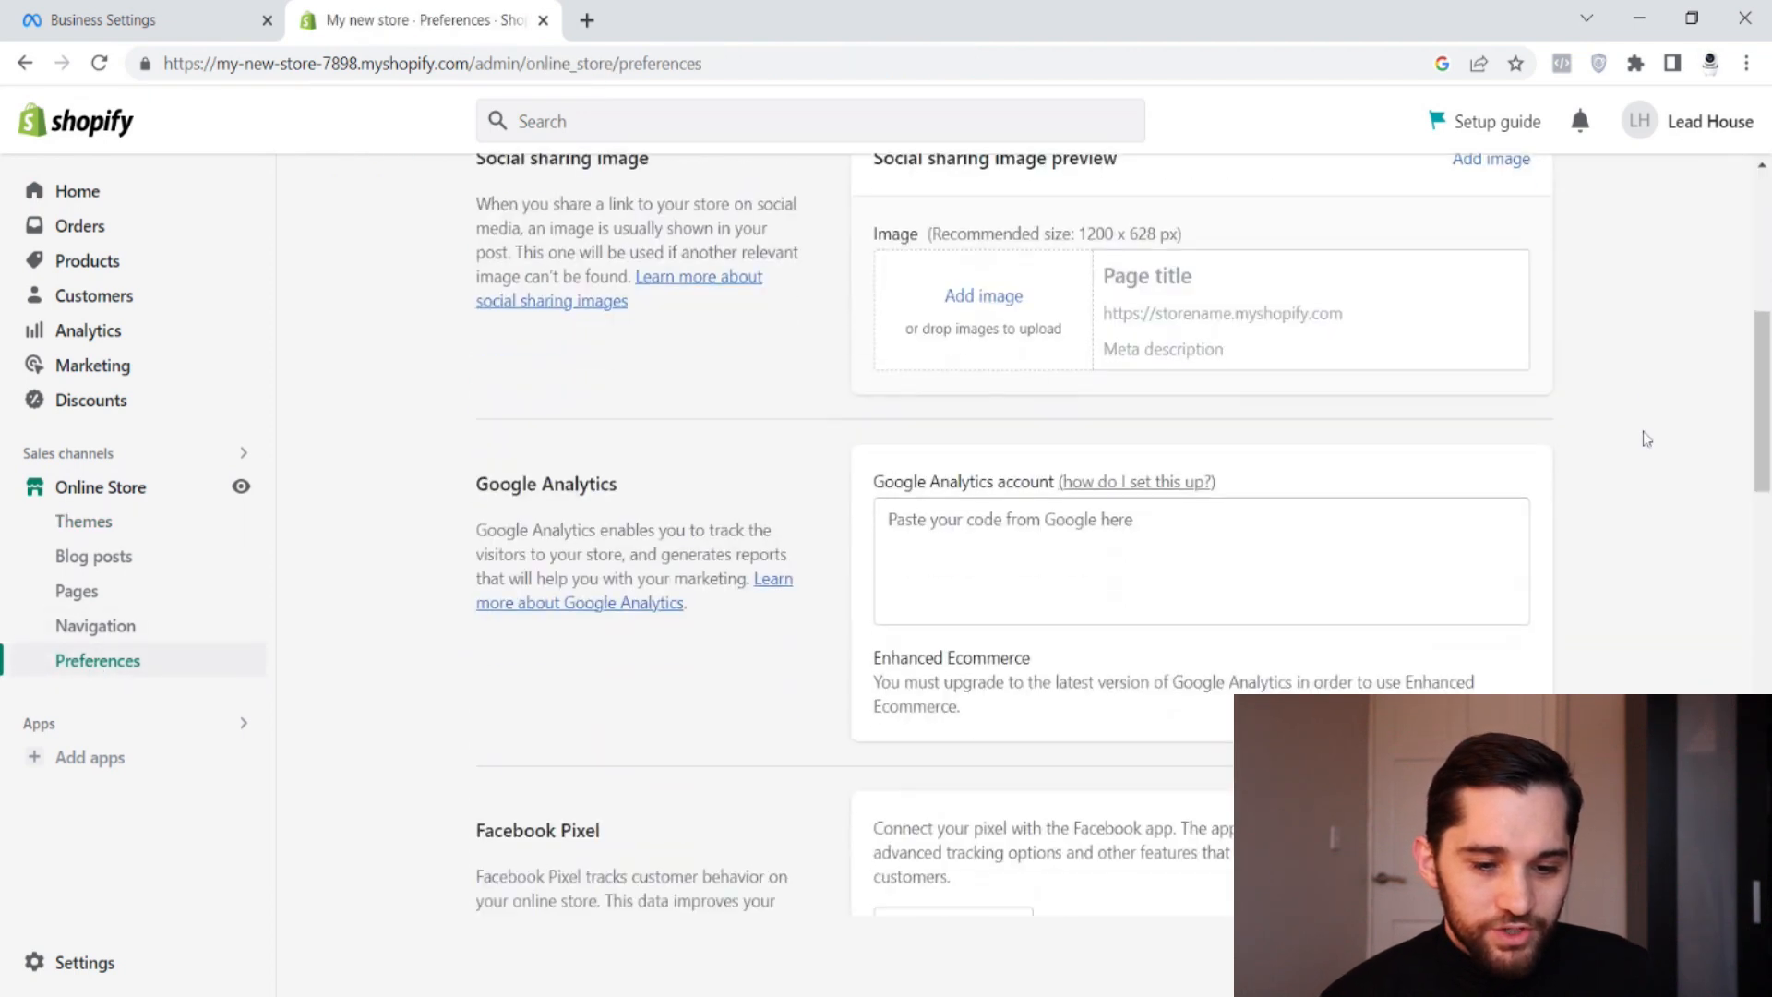
pyautogui.scroll(-2, 1447, 452)
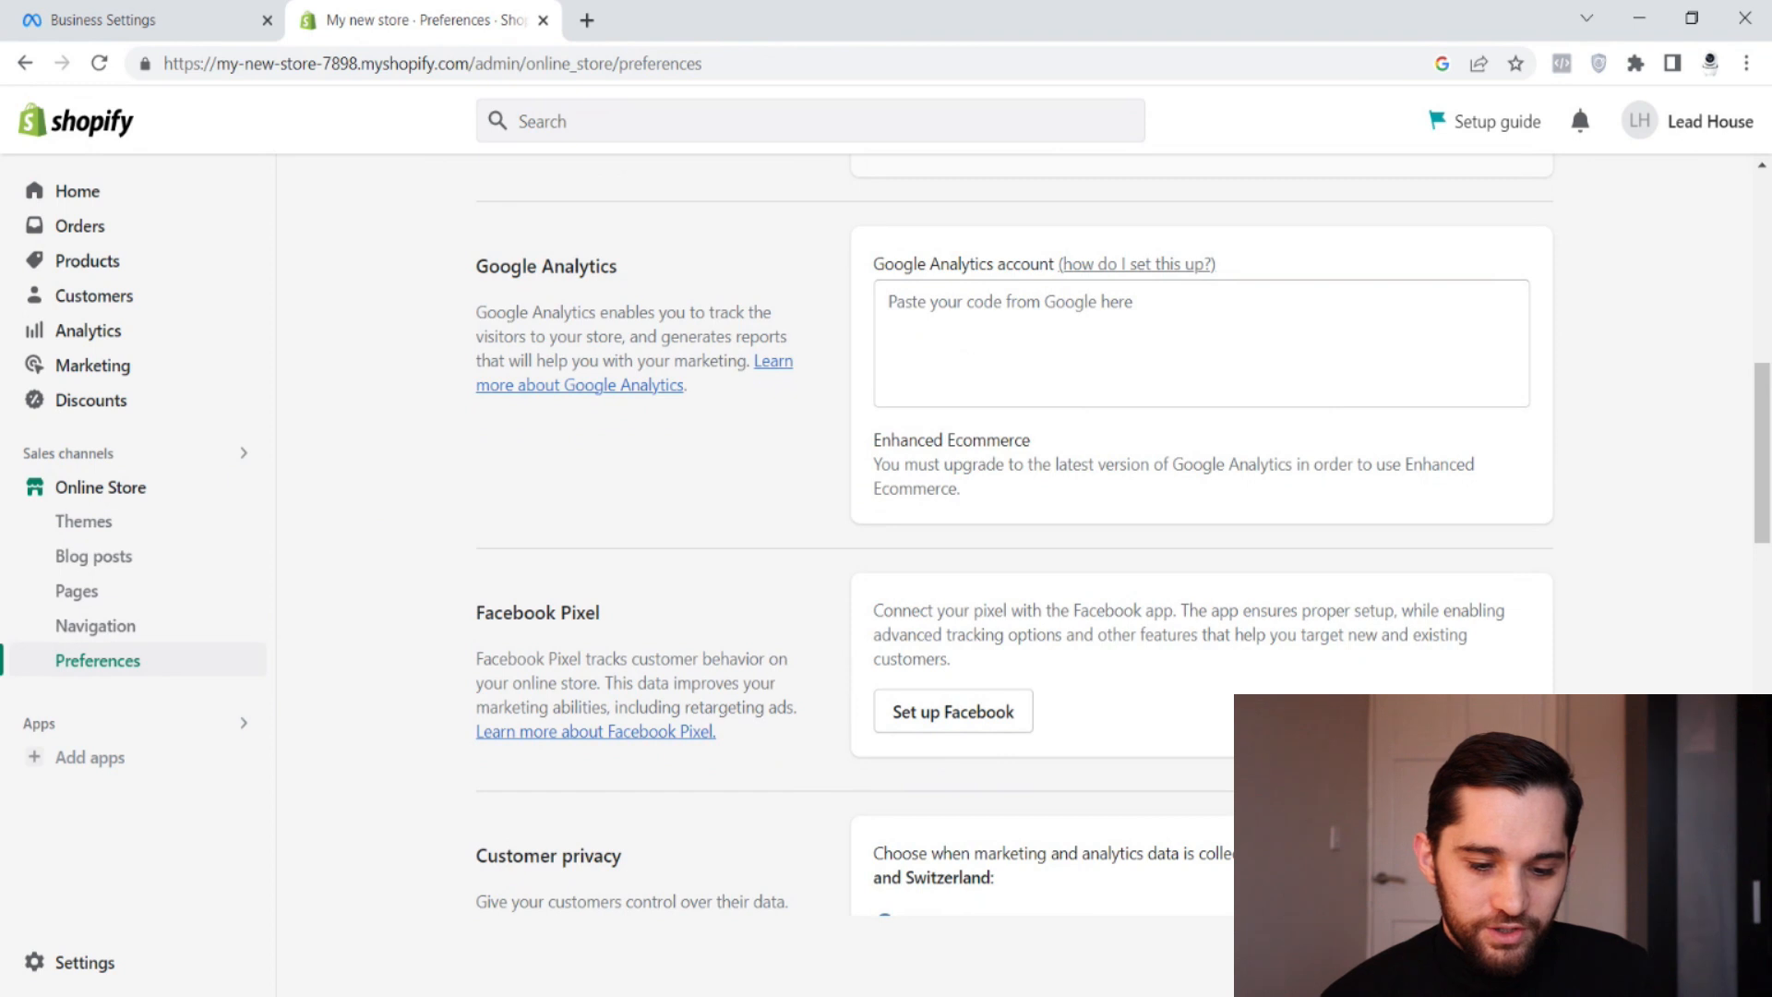
pyautogui.click(953, 721)
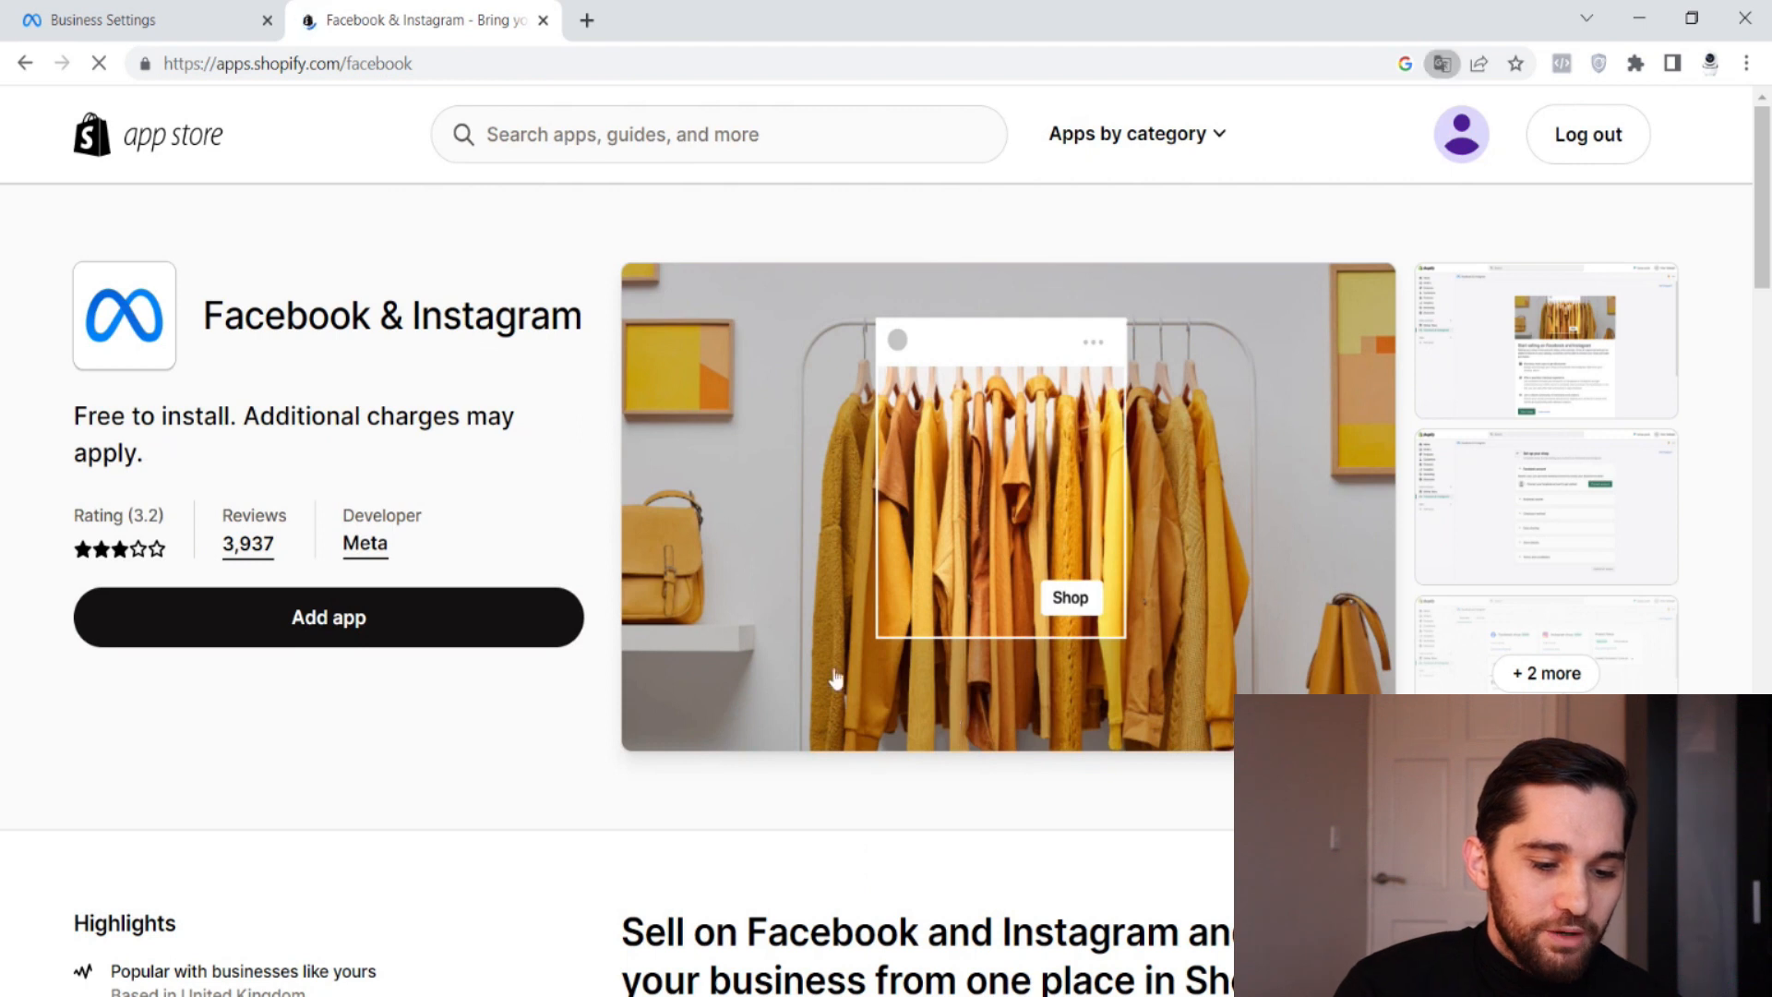
# - Add the Facebook & Instagram app to the store as a sales channel and accept all Facebook cookies
pyautogui.click(297, 635)
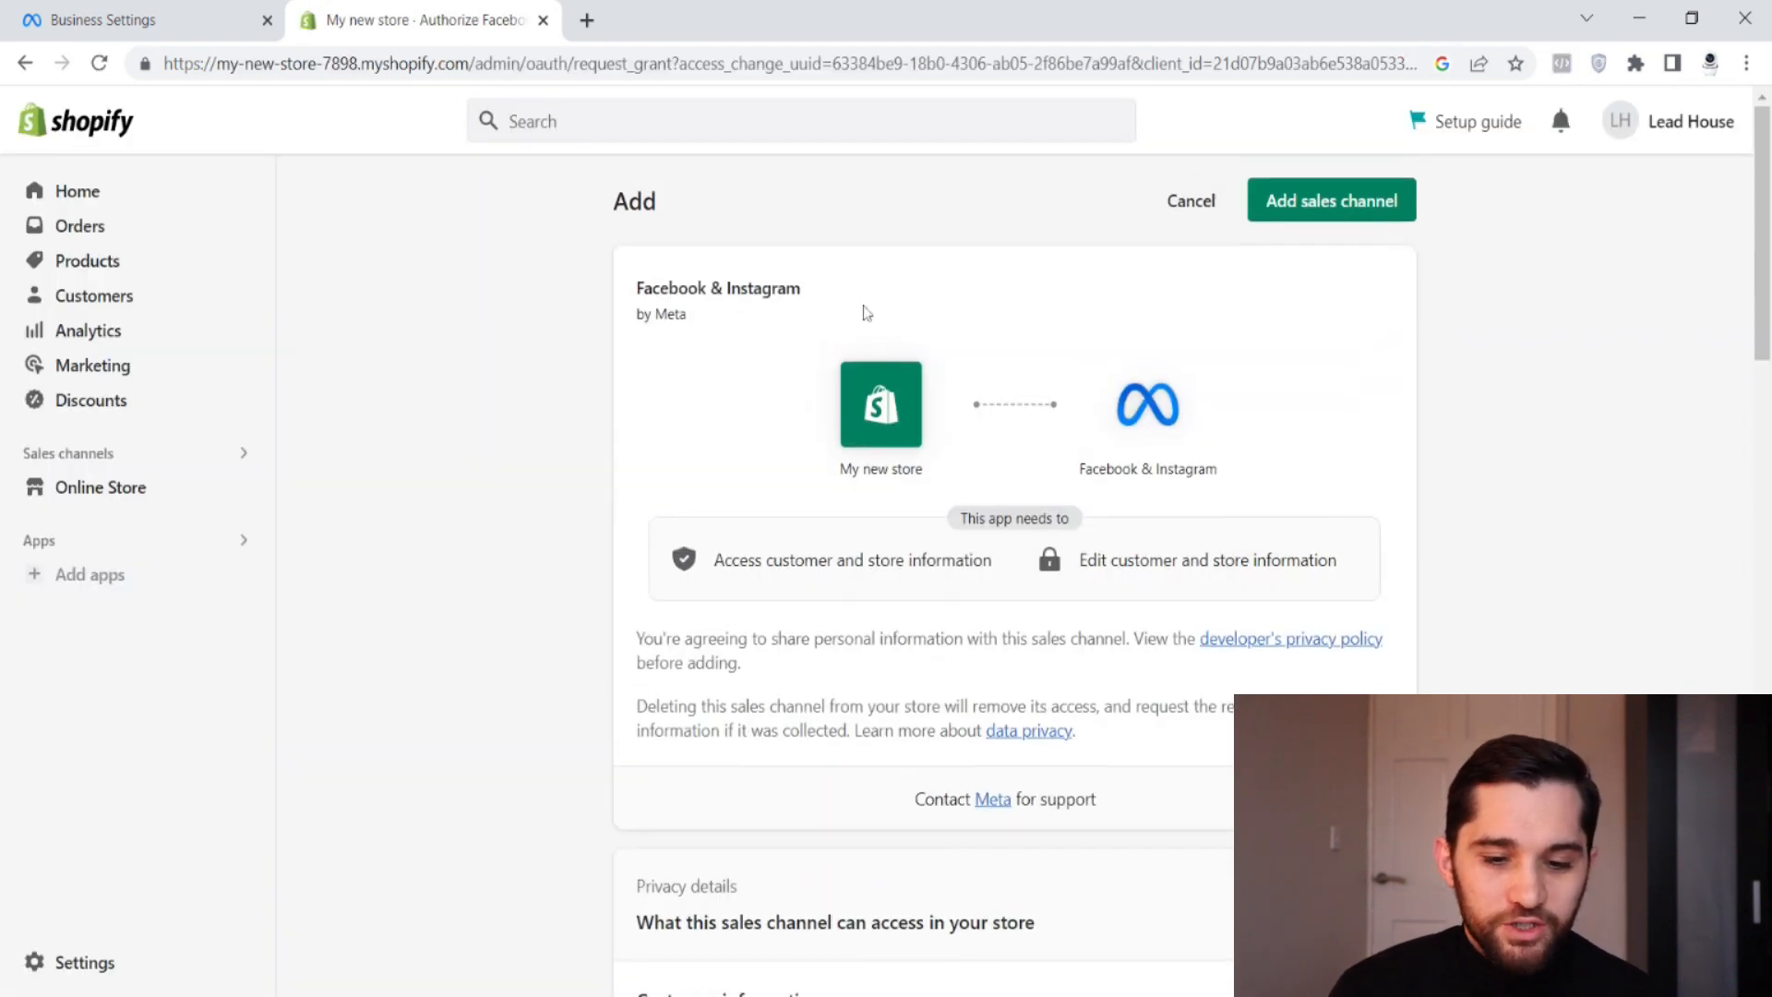
pyautogui.click(1338, 212)
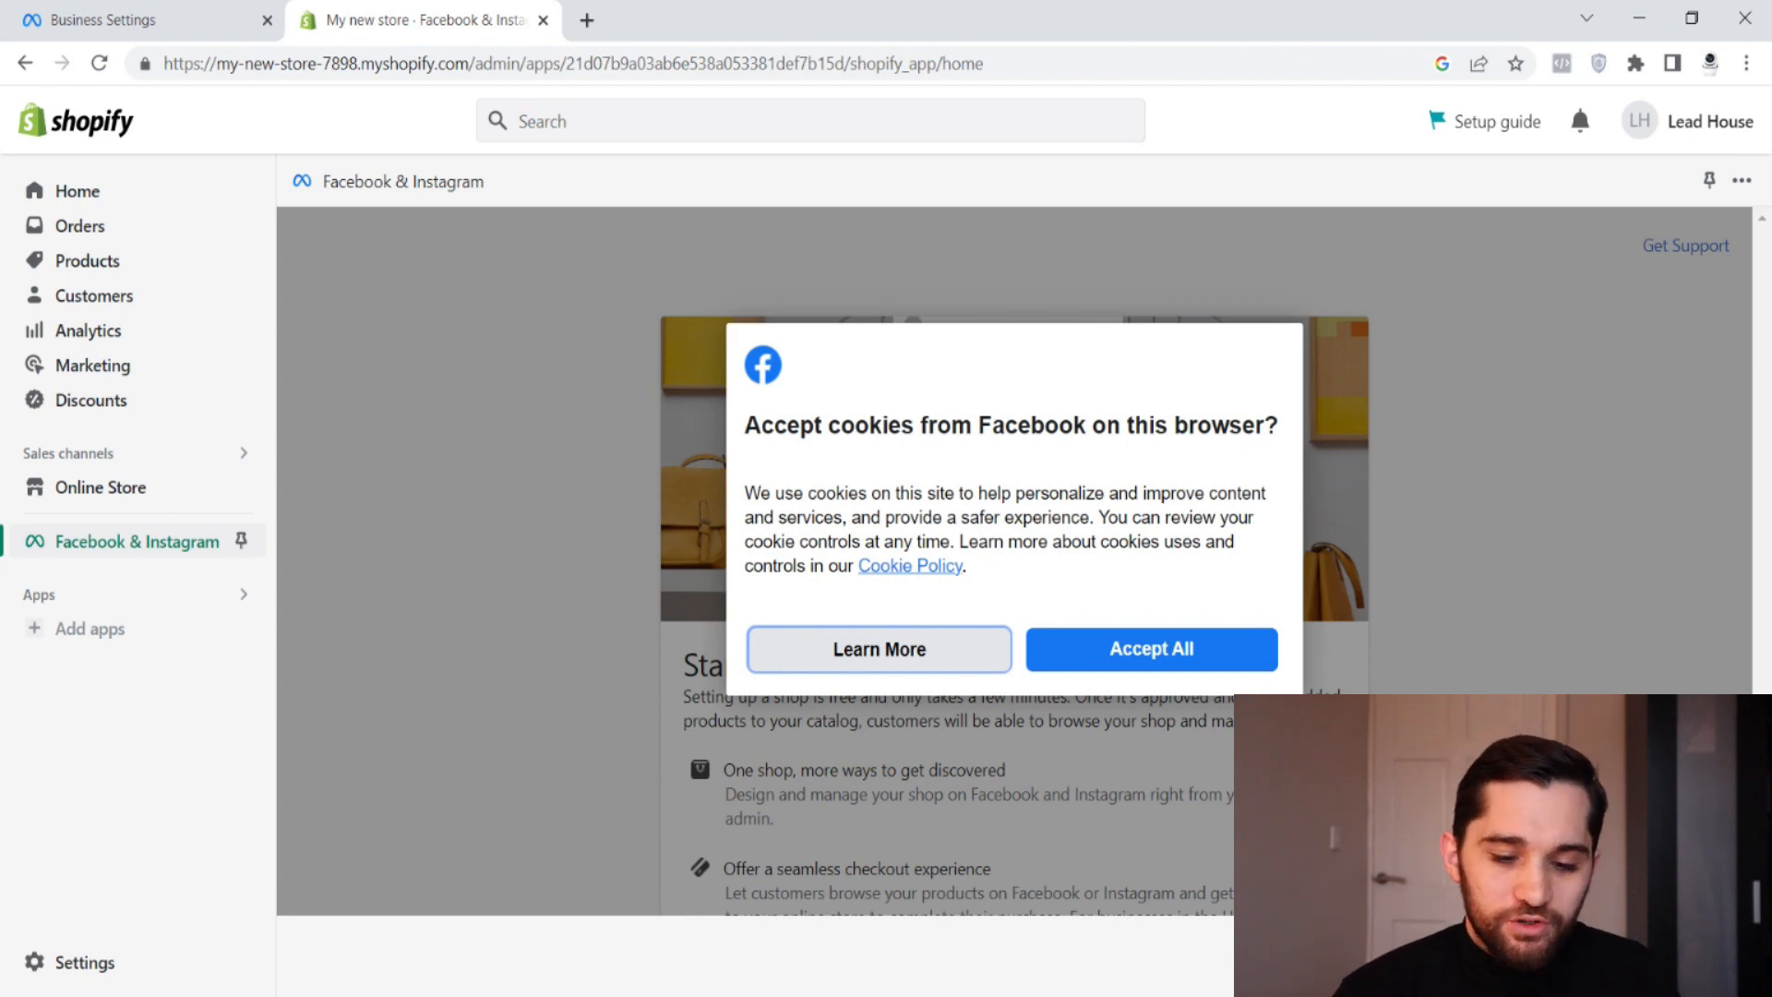
pyautogui.click(1200, 659)
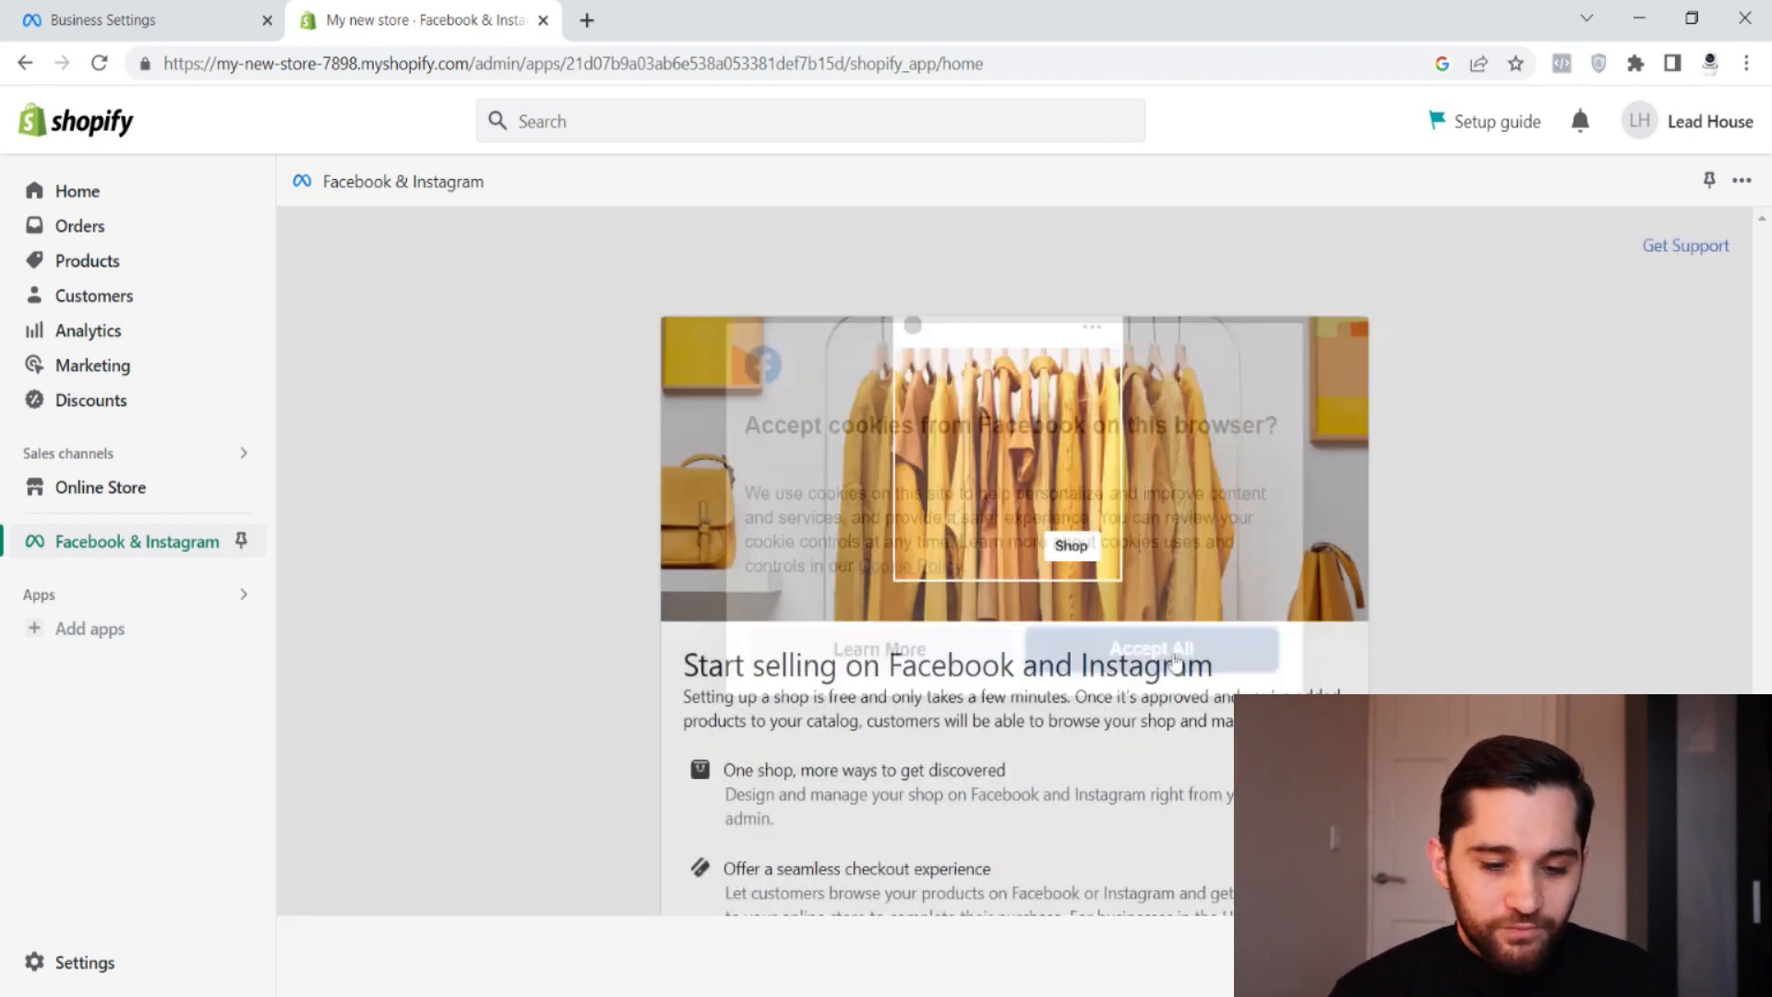
# - Start the setup for selling on Facebook and Instagram and connect the Facebook account
pyautogui.scroll(-2, 1455, 641)
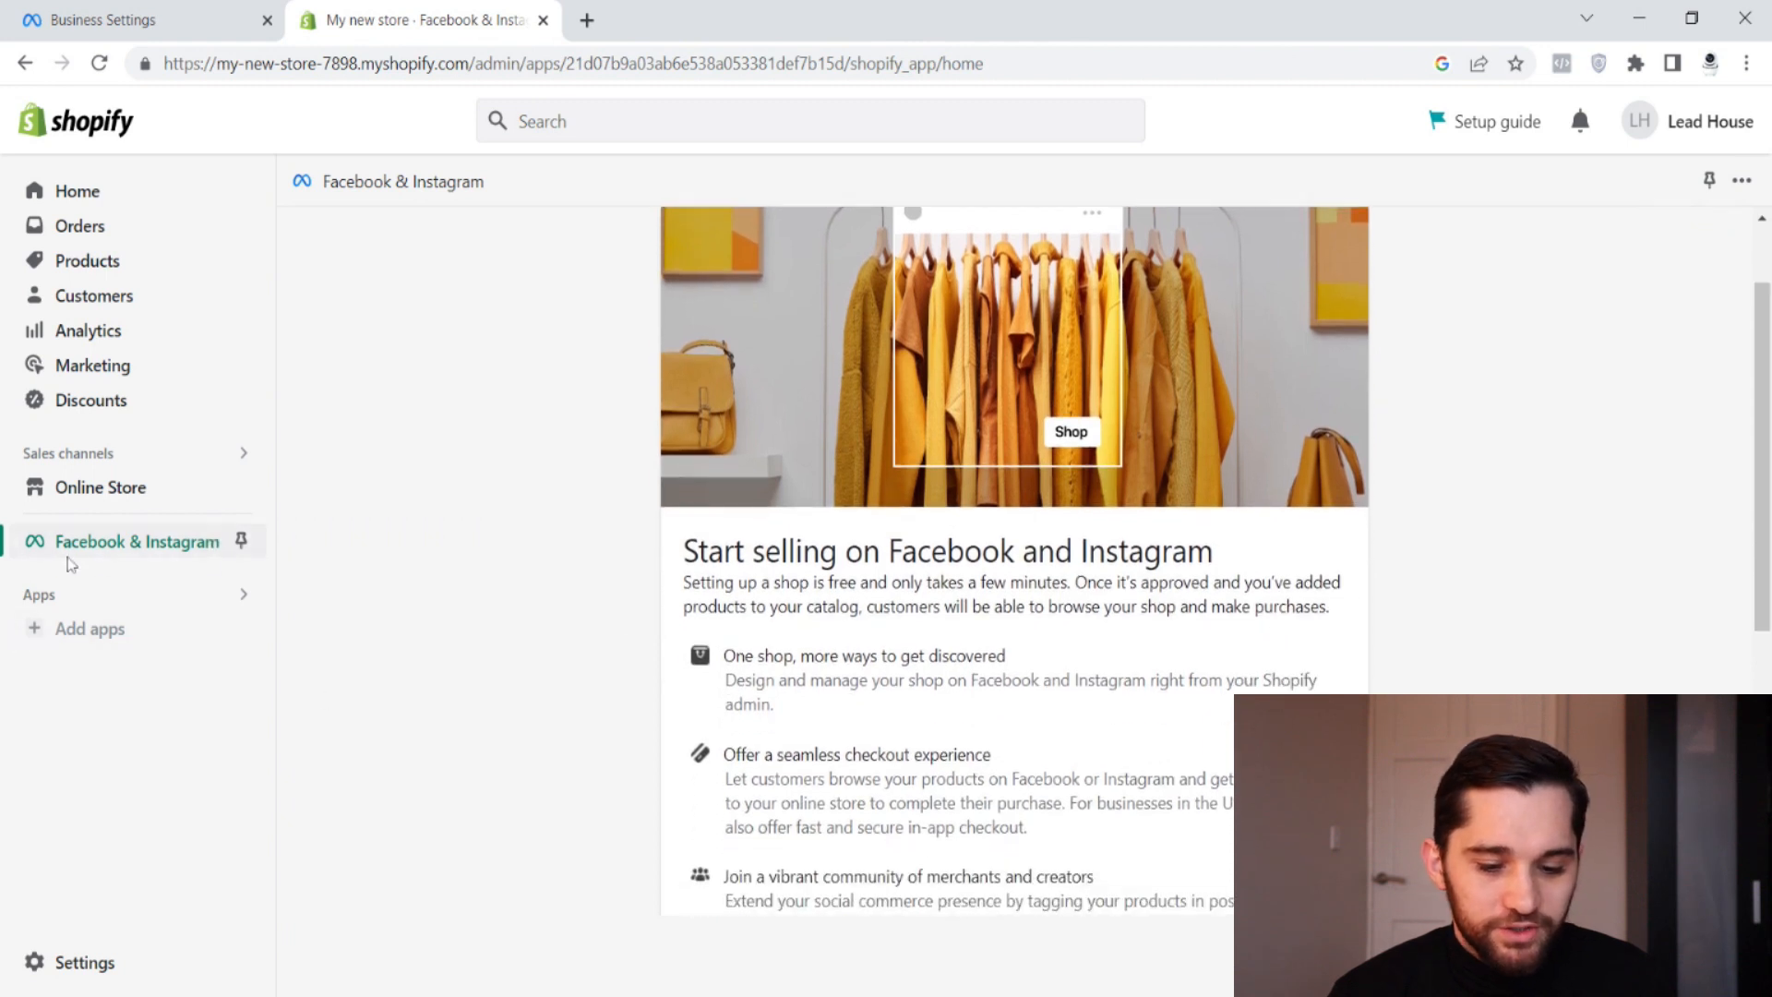
pyautogui.scroll(-3, 1330, 680)
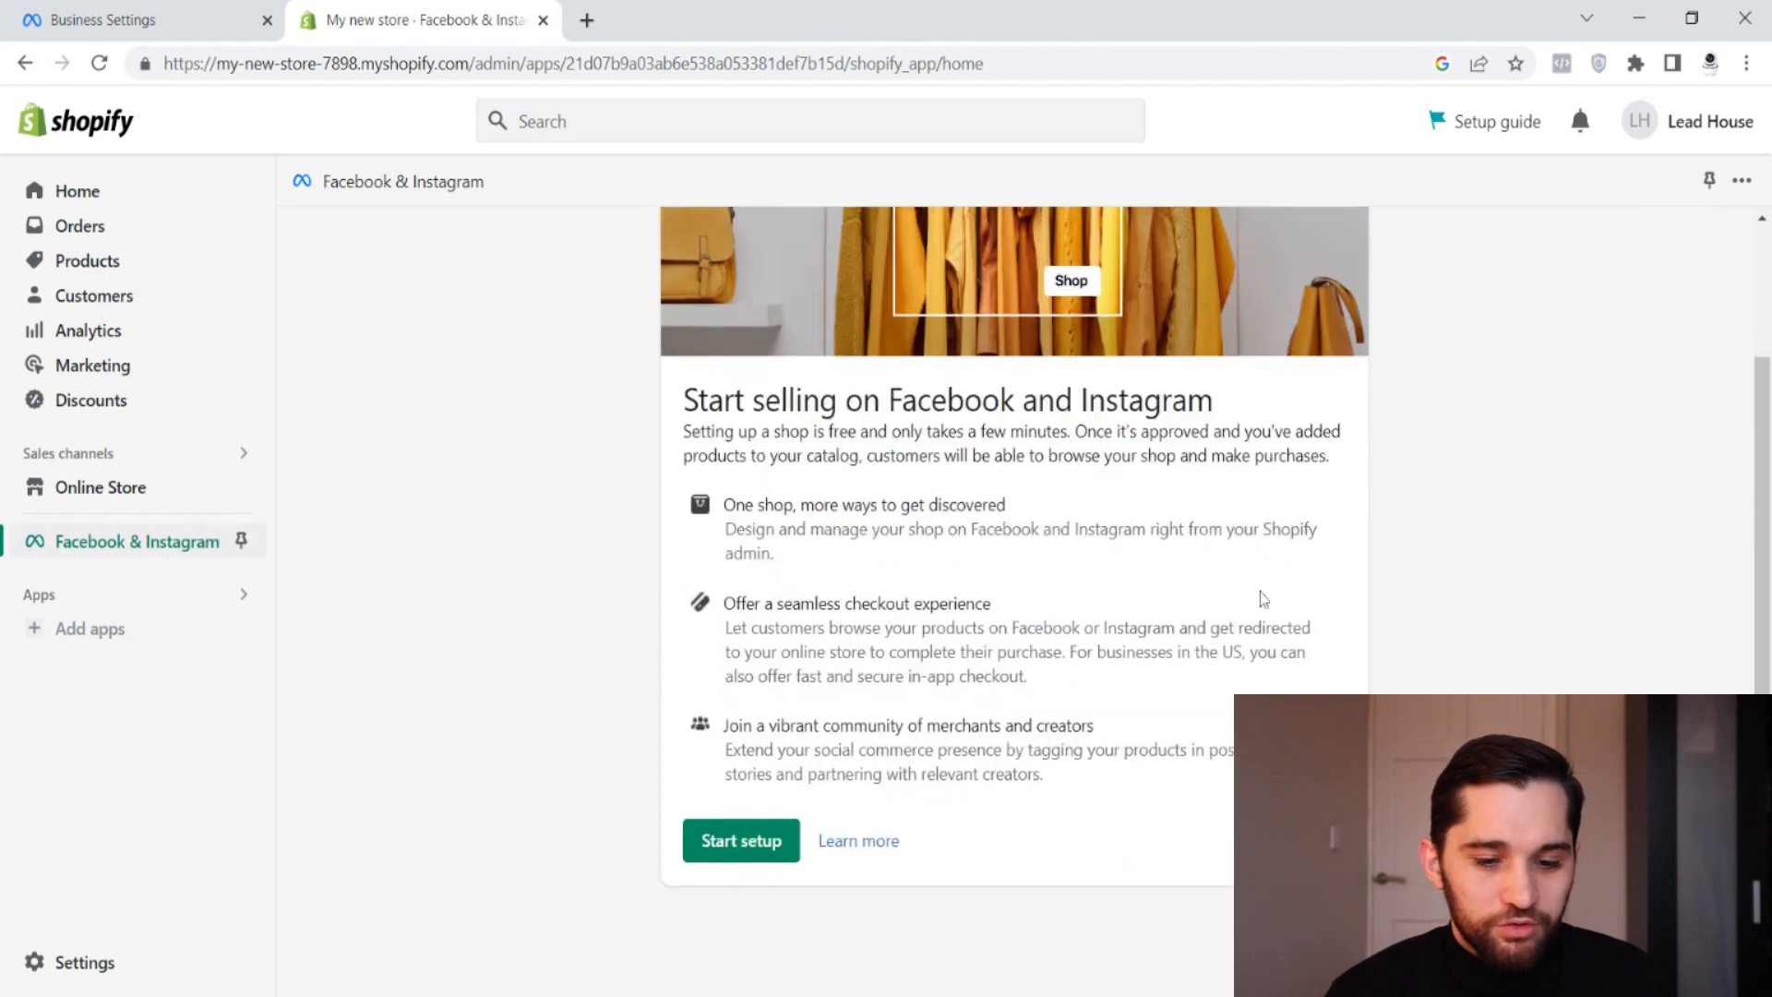
pyautogui.scroll(4, 1246, 566)
pyautogui.scroll(-7, 1246, 565)
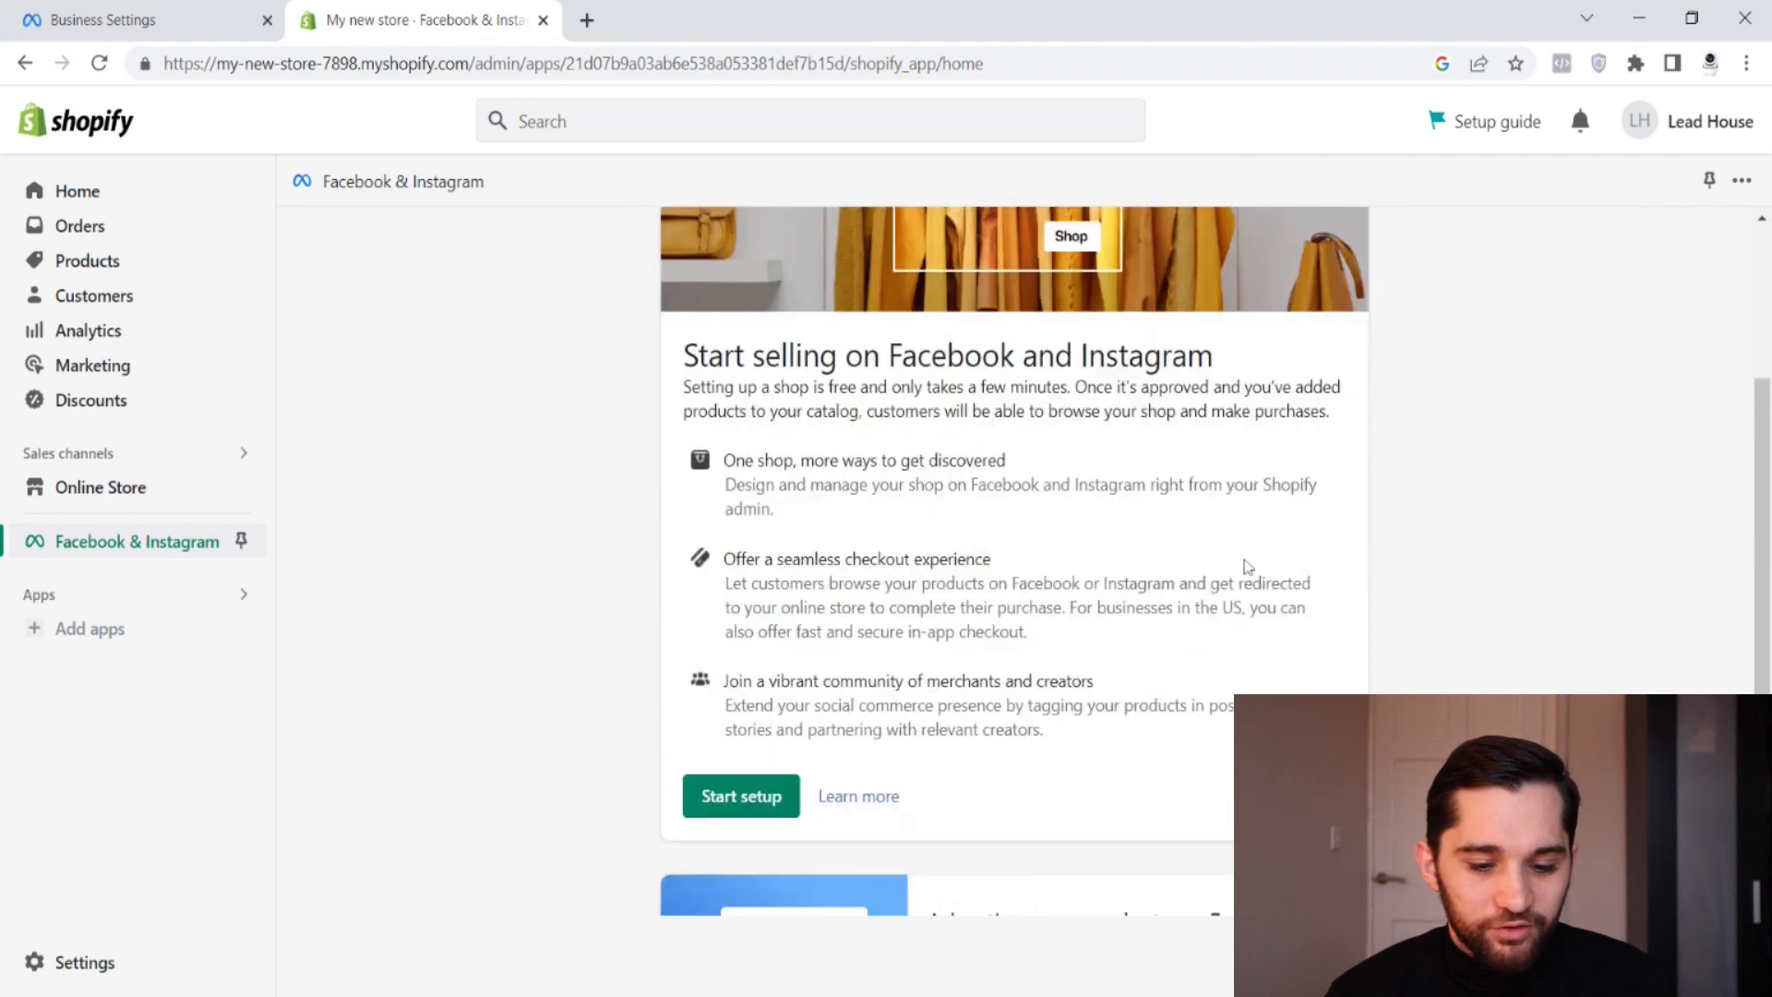
pyautogui.scroll(1, 1246, 566)
pyautogui.scroll(2, 1120, 633)
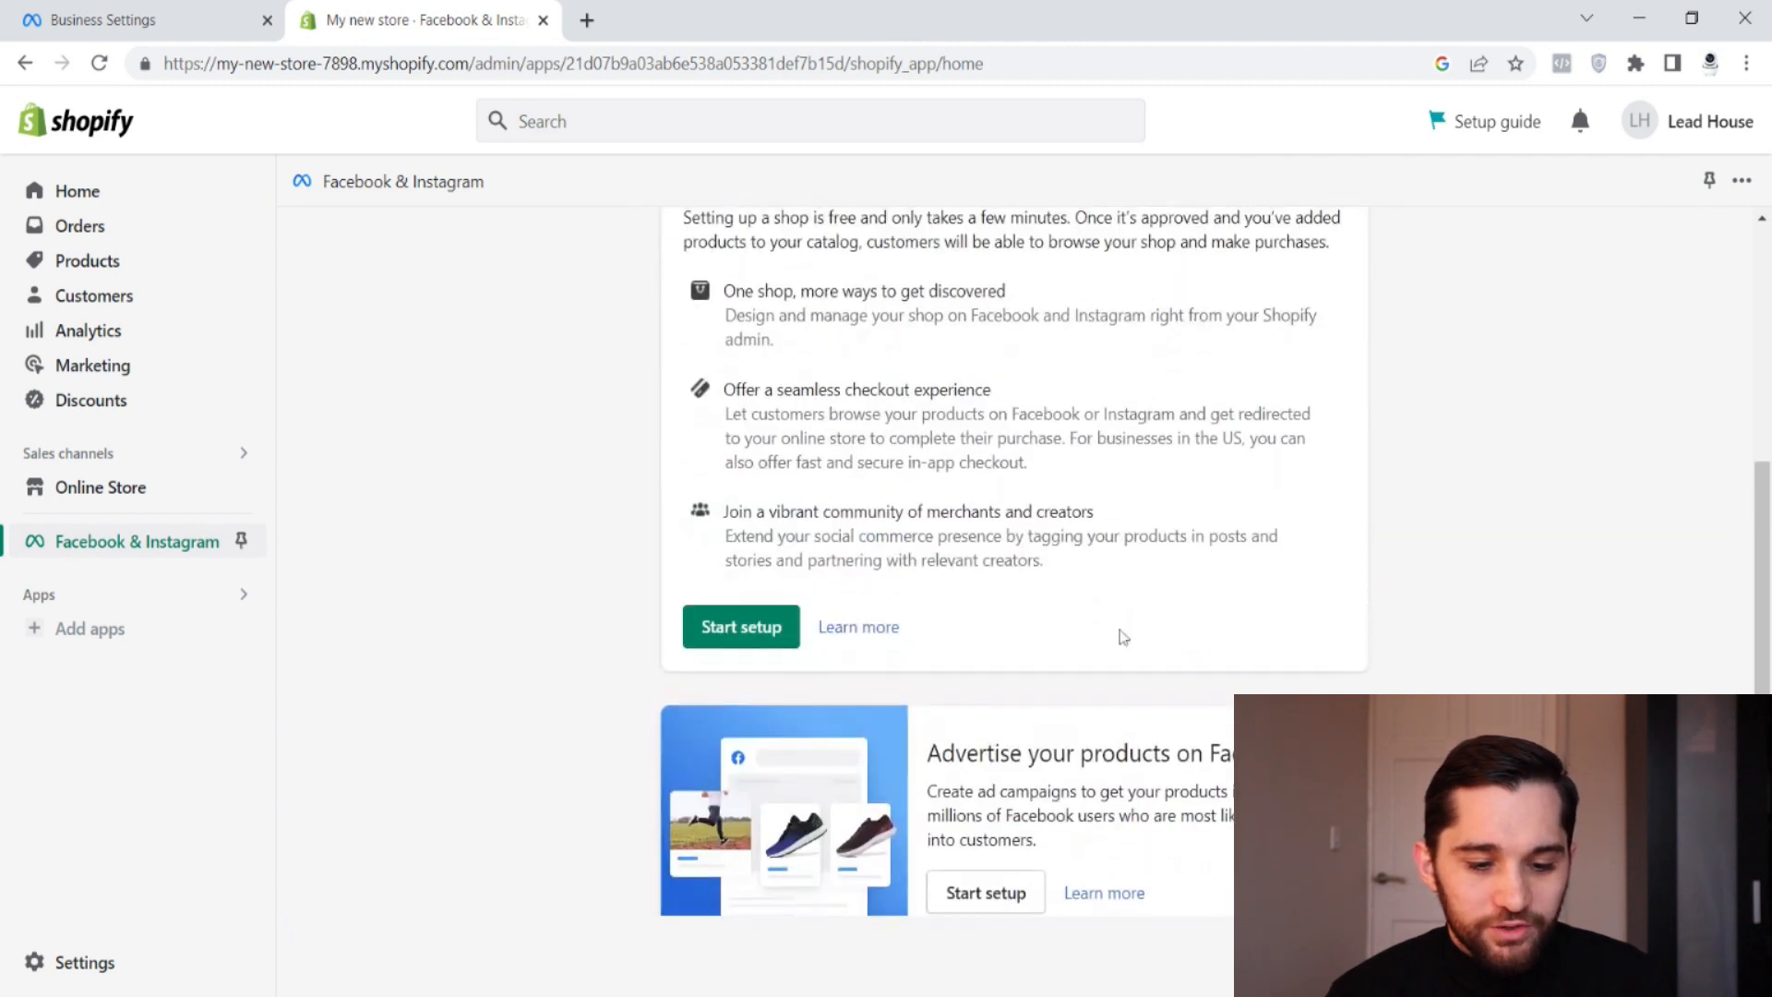
pyautogui.click(718, 633)
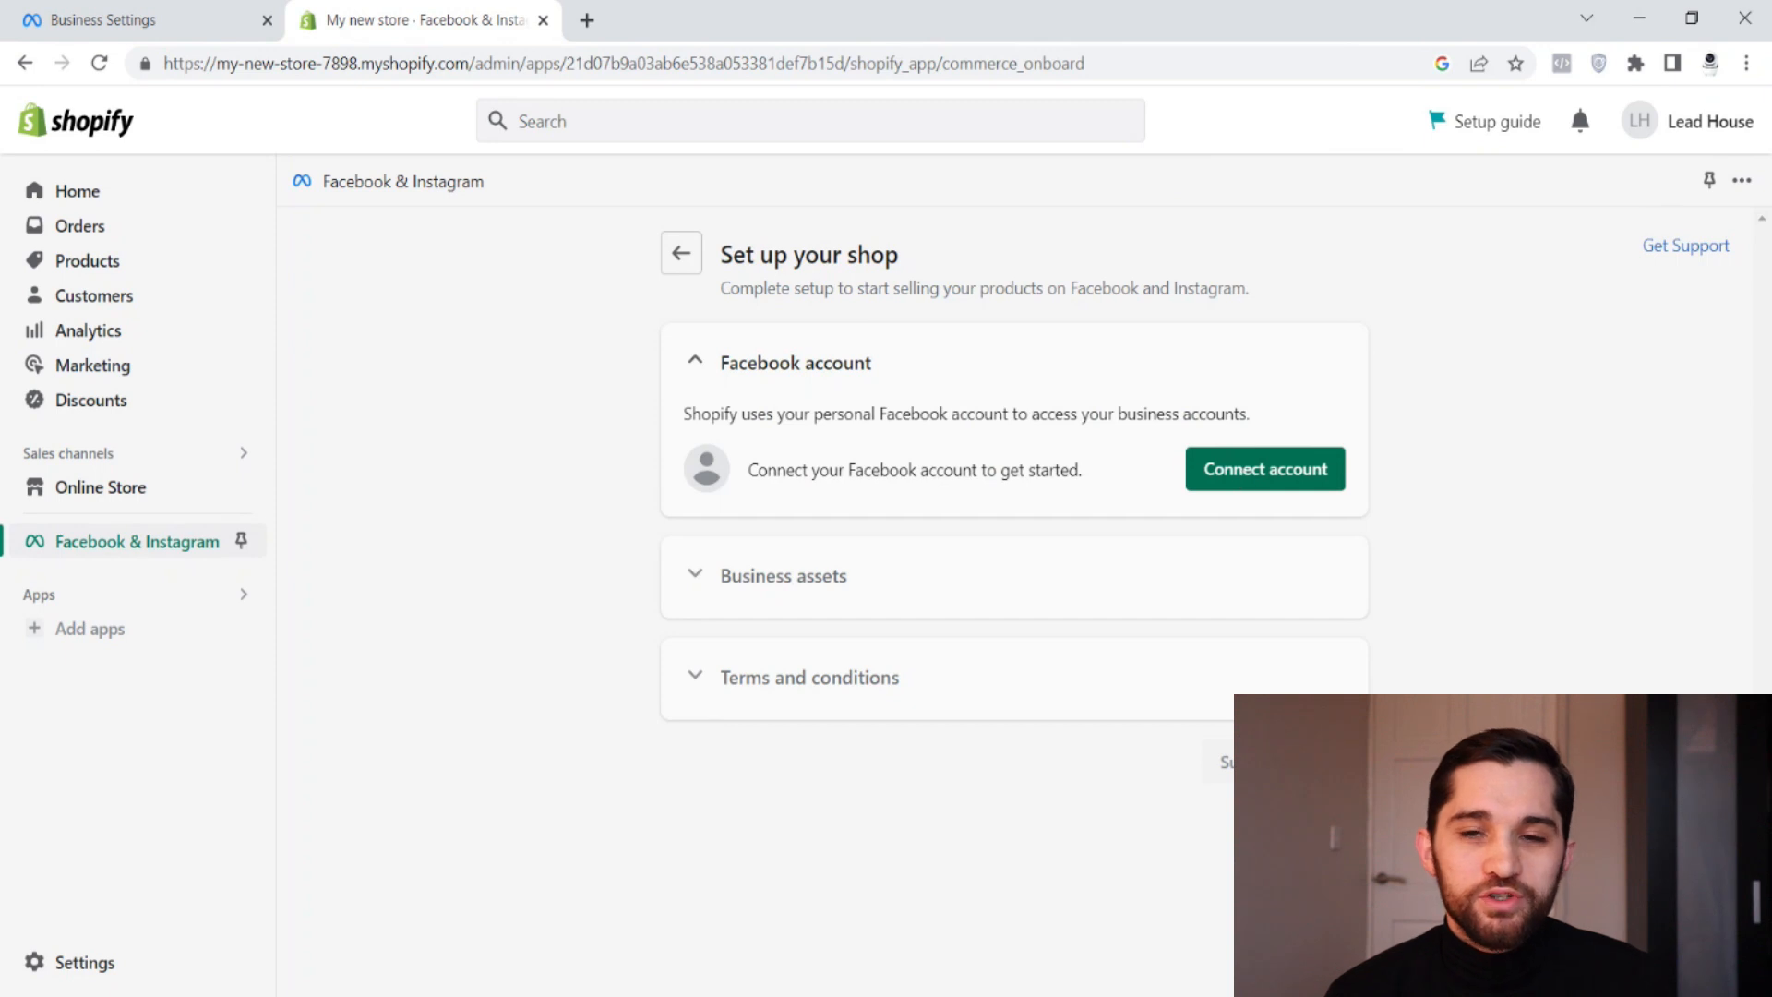
pyautogui.click(1245, 474)
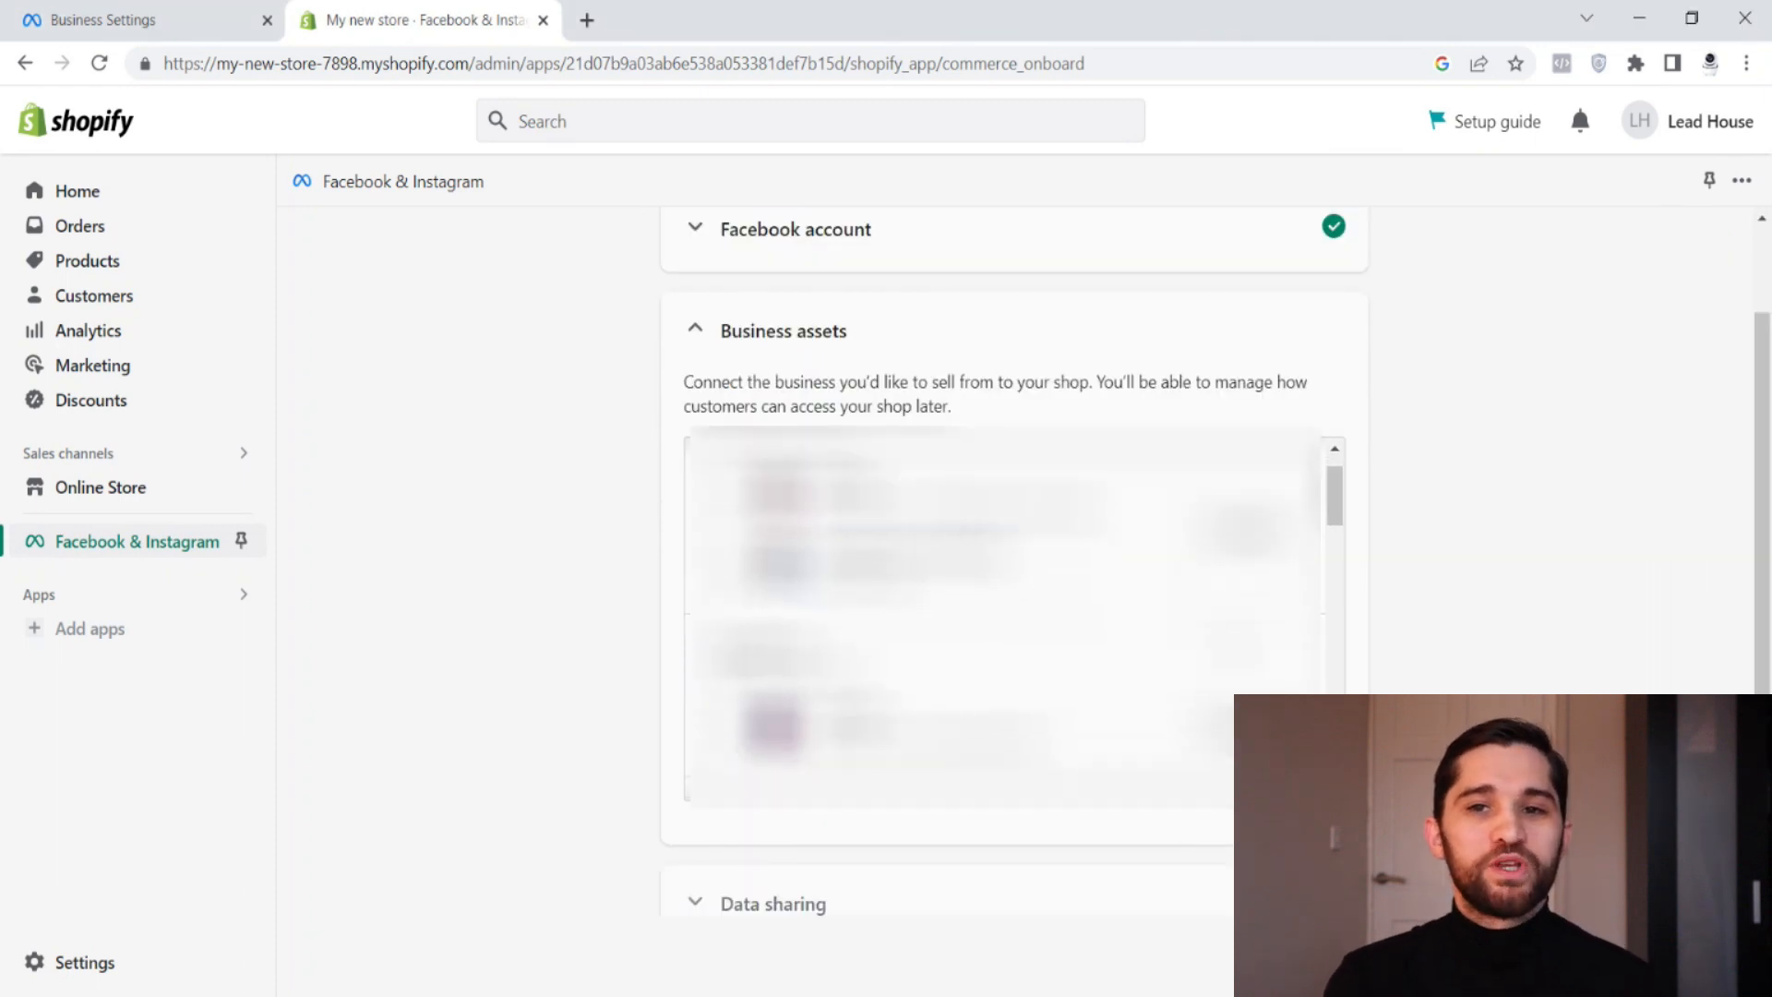
# - Find the Meta Business Account with the owner's Facebook Page in the business assets list, select that page and connect it
pyautogui.scroll(-3, 1001, 618)
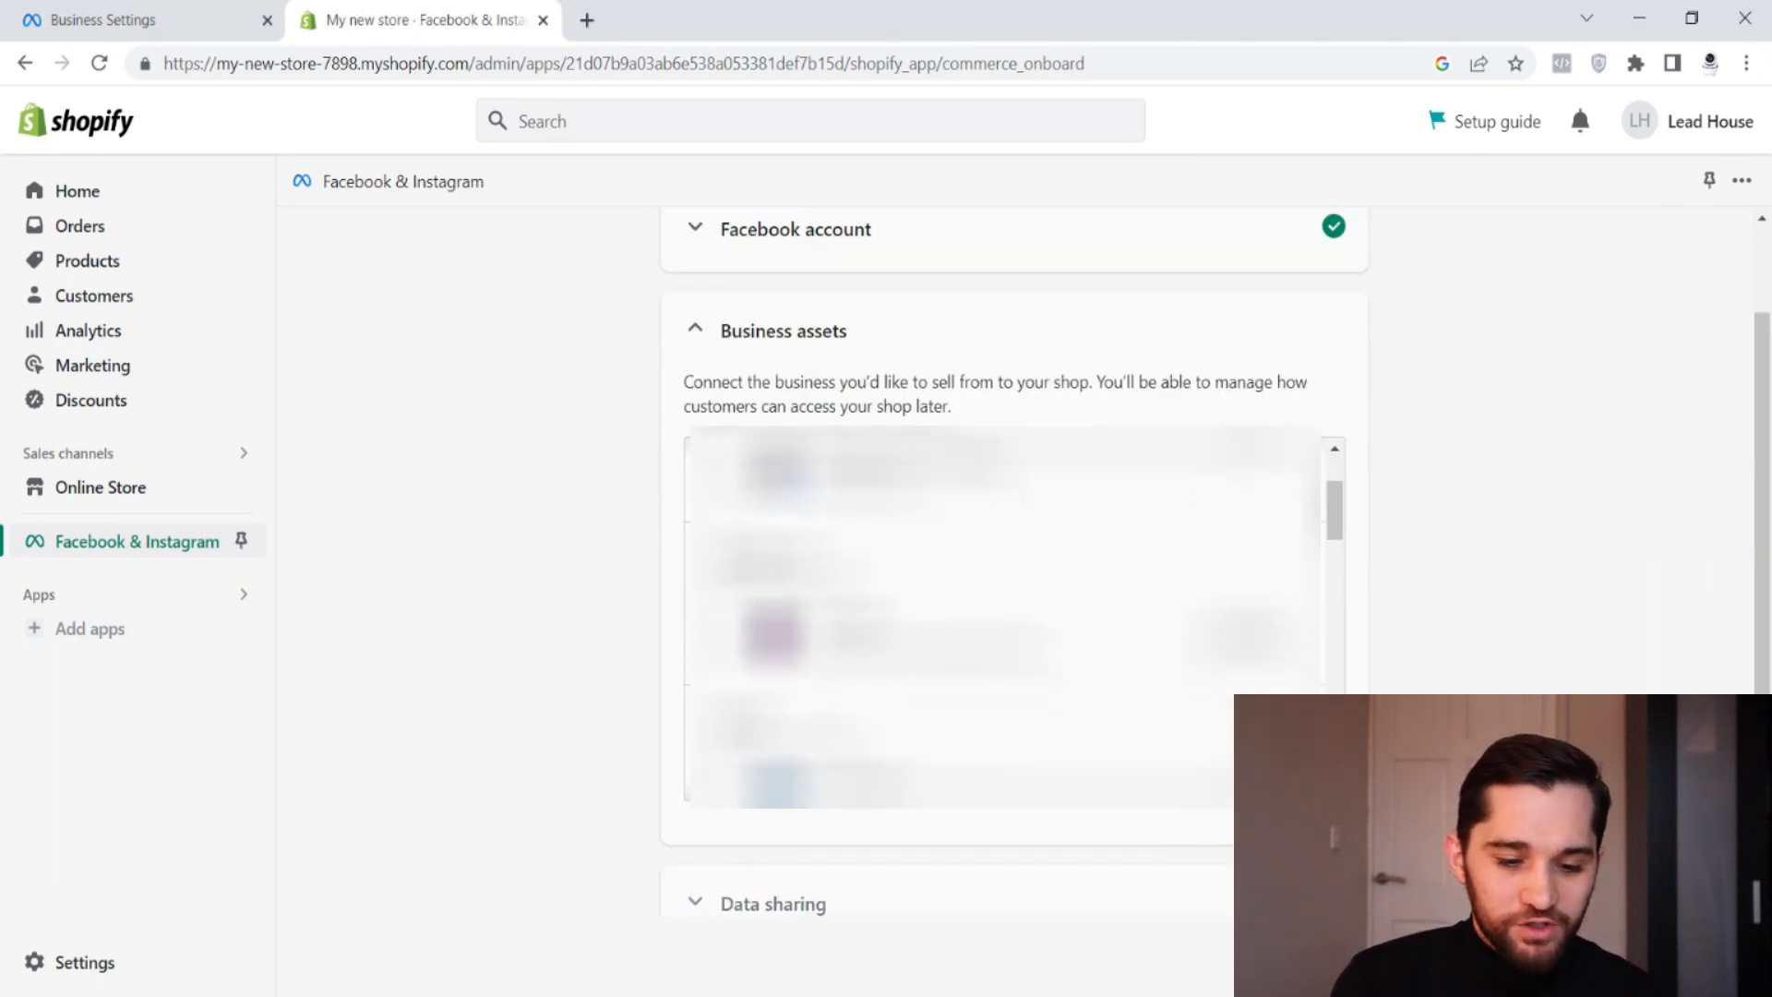
pyautogui.scroll(3, 1001, 618)
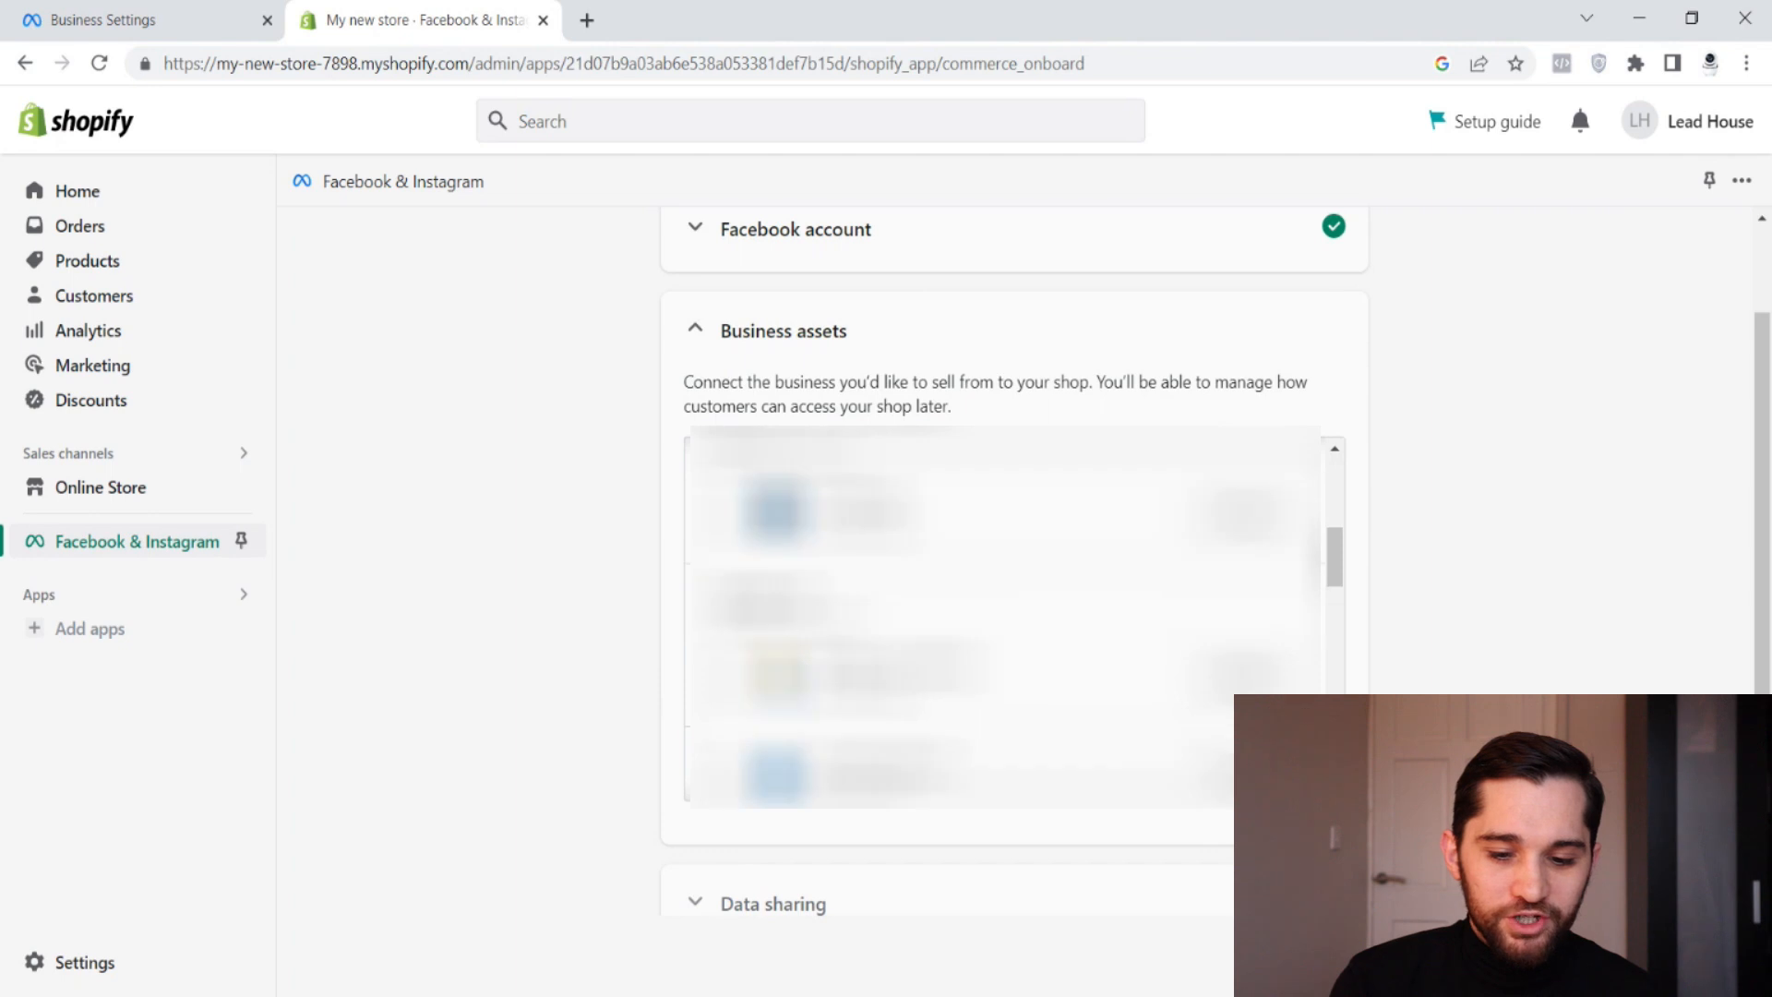
pyautogui.scroll(-2, 1001, 618)
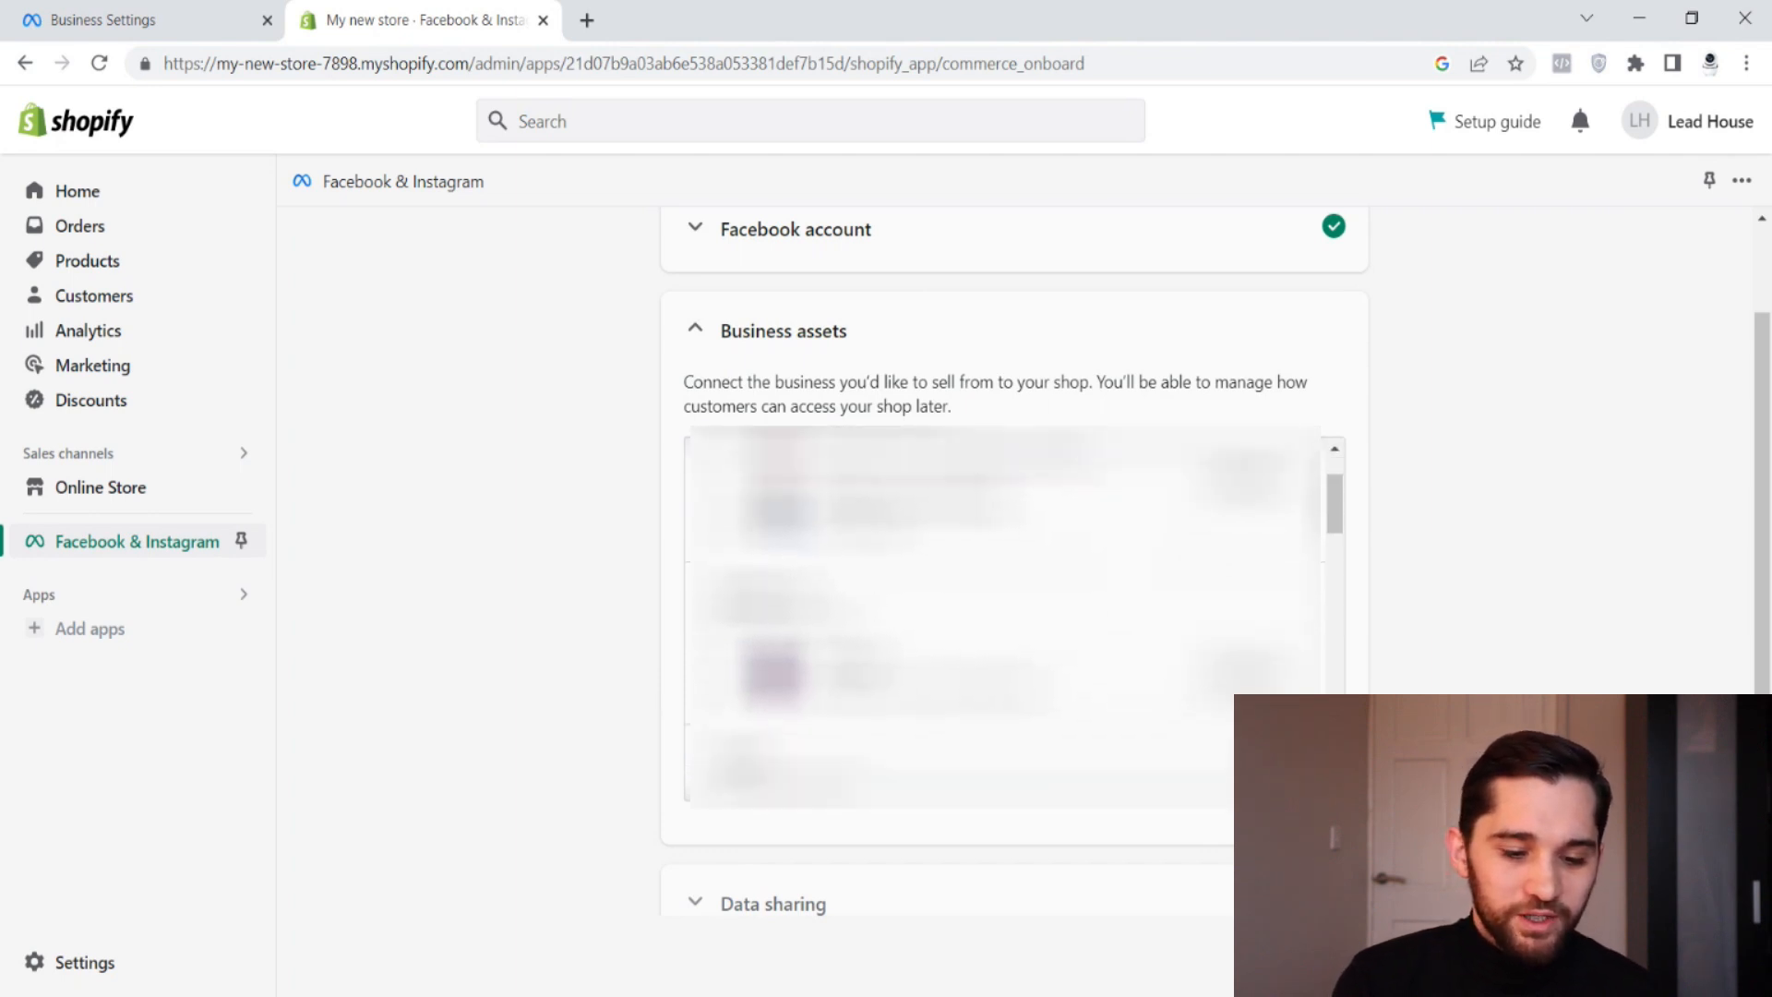
pyautogui.scroll(-3, 1001, 618)
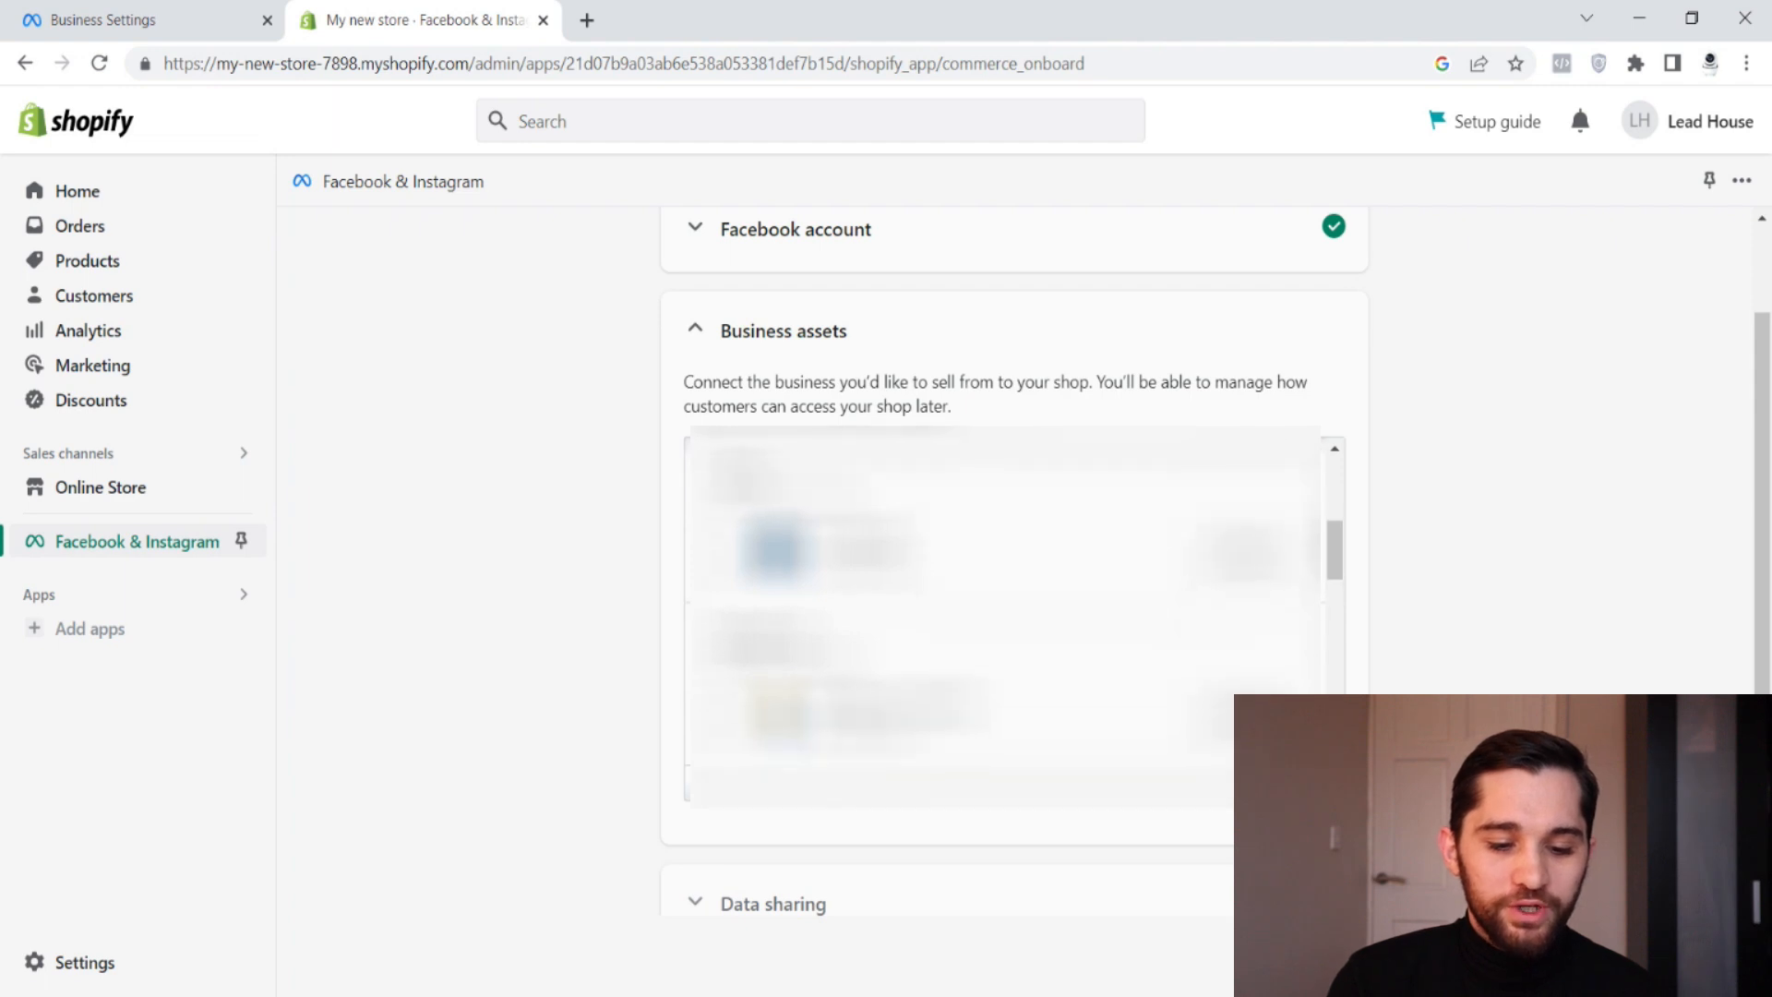
pyautogui.scroll(-3, 1002, 618)
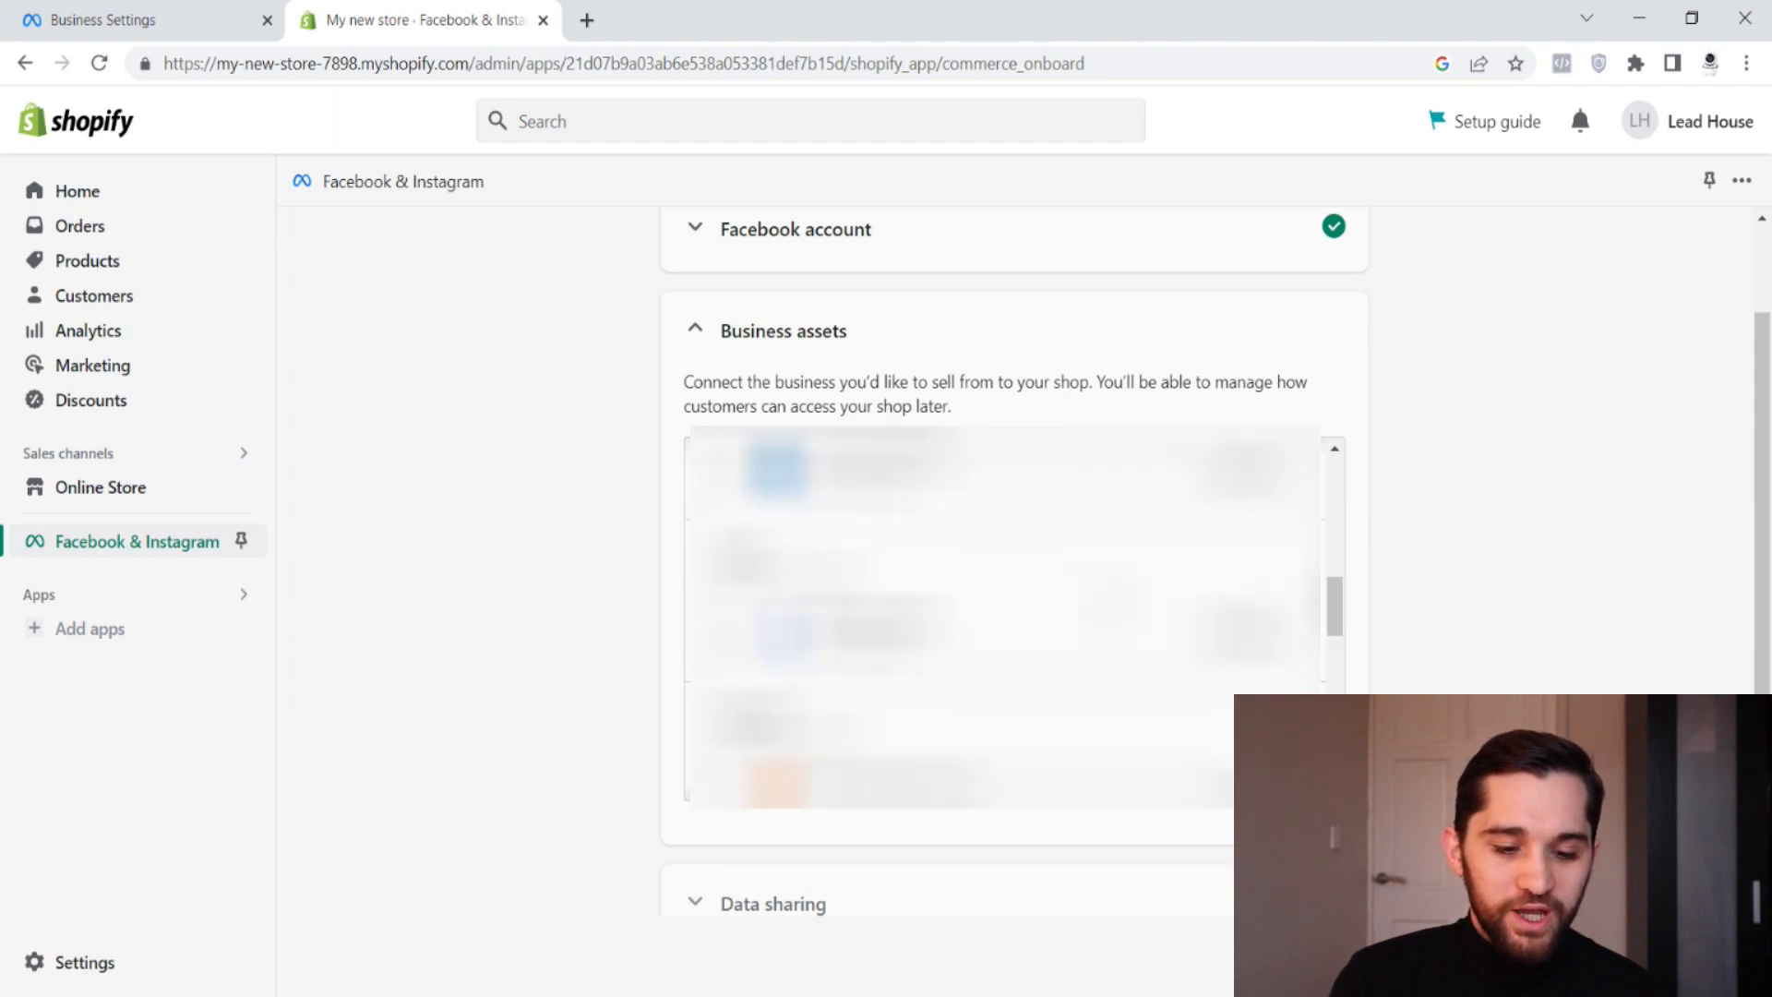
pyautogui.scroll(-5, 1007, 619)
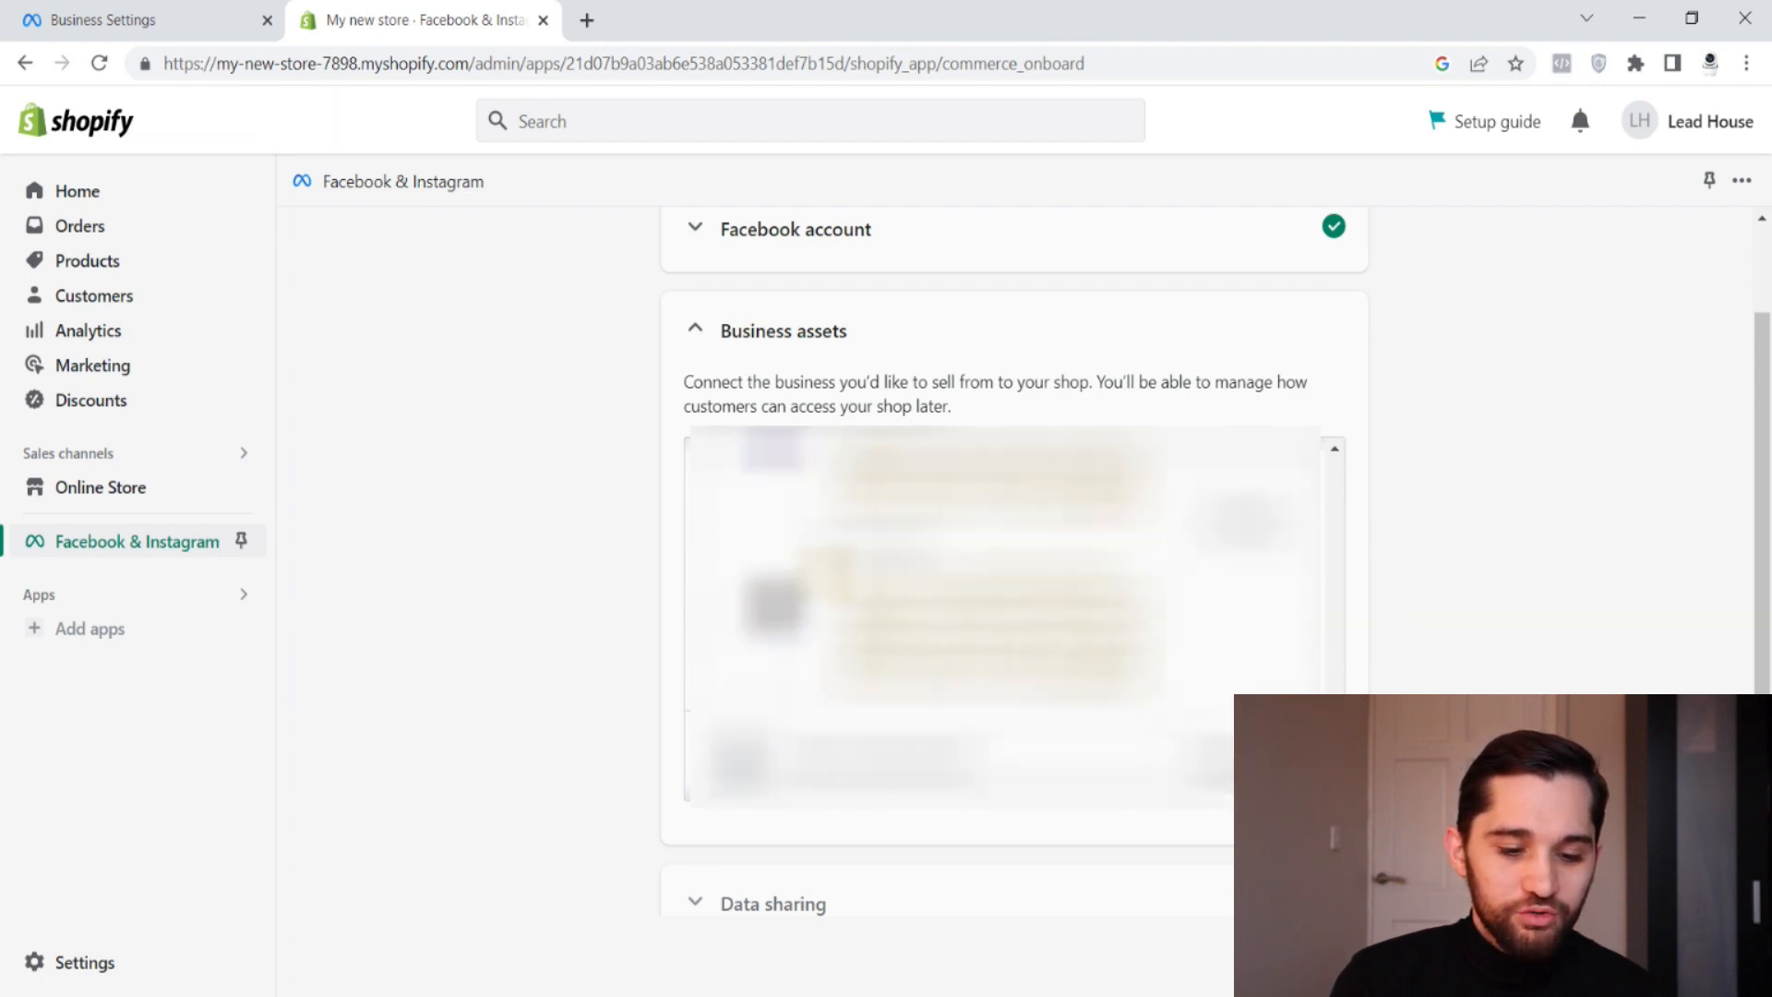
pyautogui.scroll(5, 1006, 618)
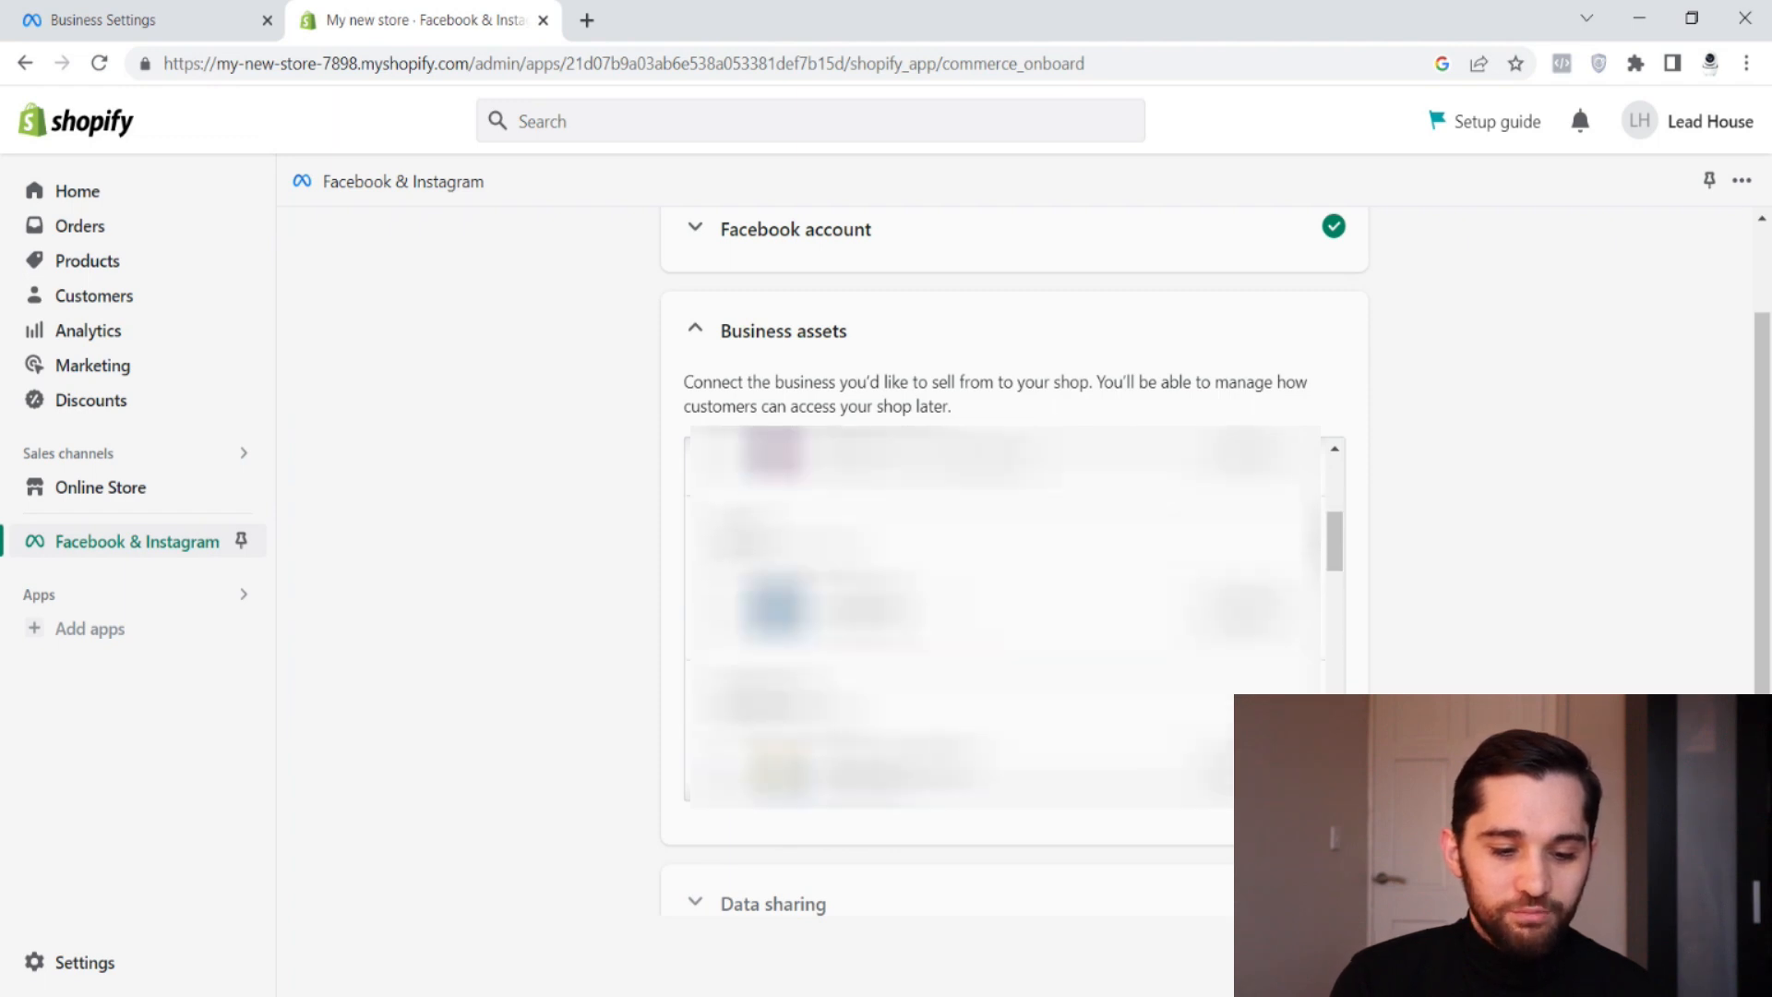
pyautogui.click(728, 616)
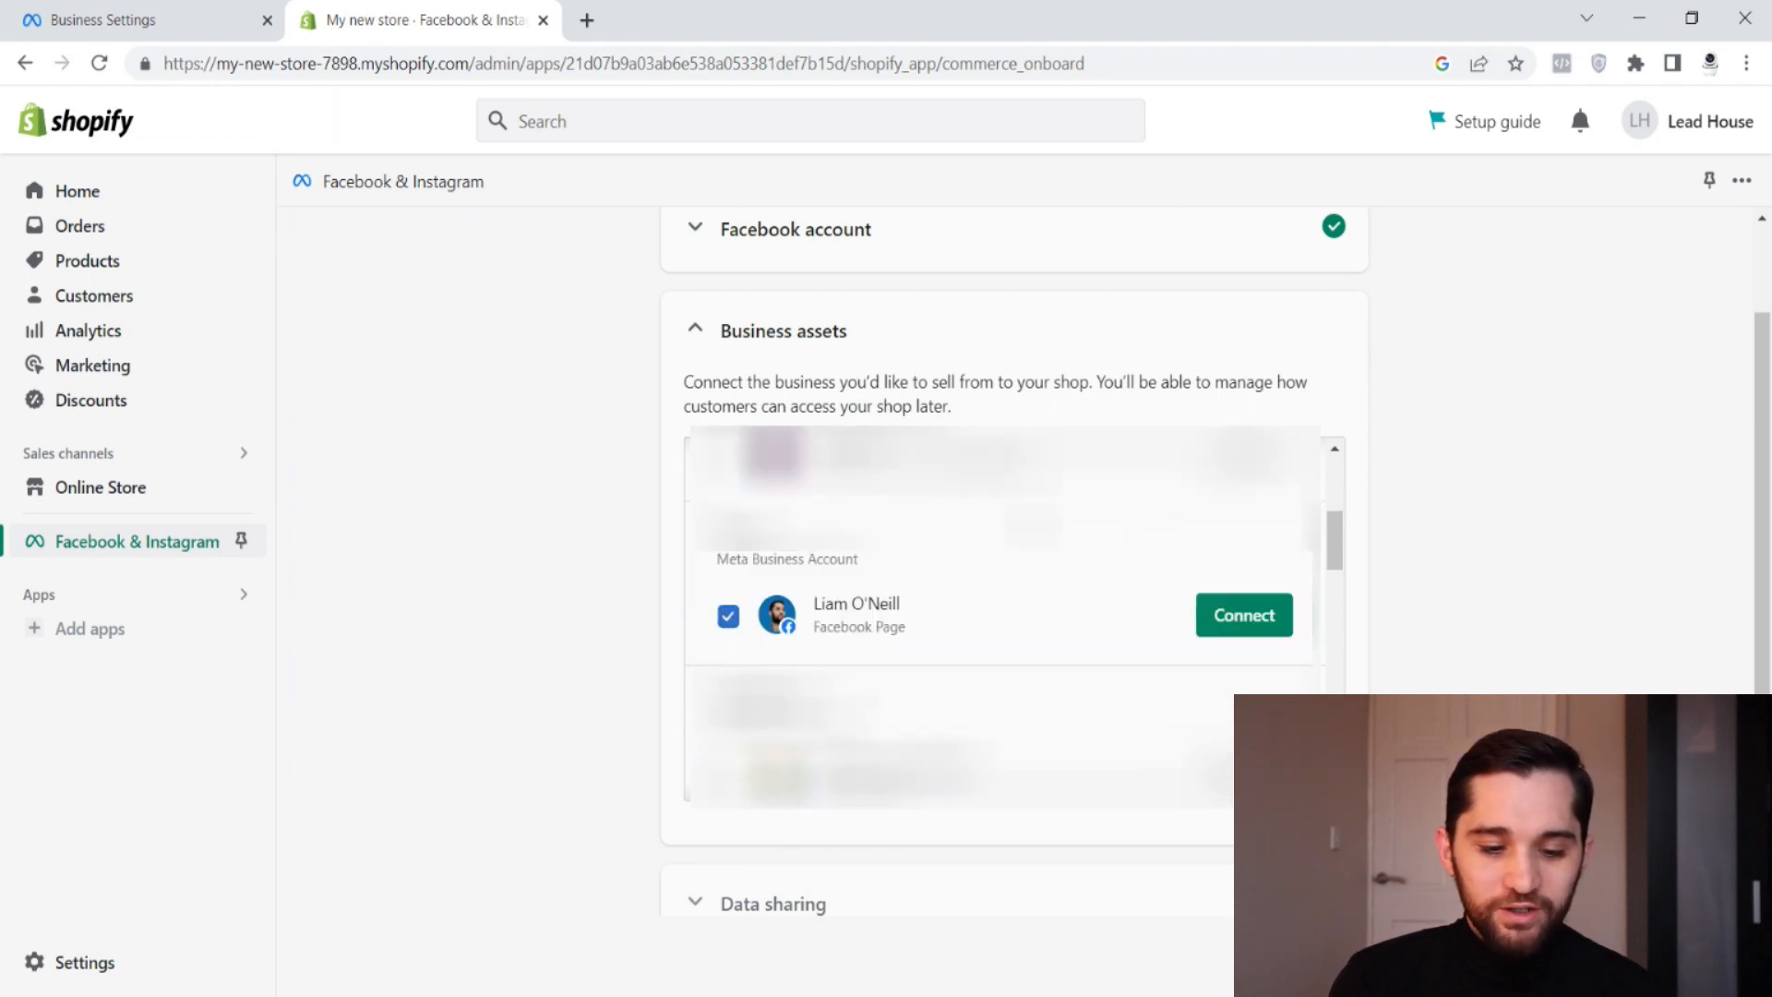
pyautogui.click(1237, 617)
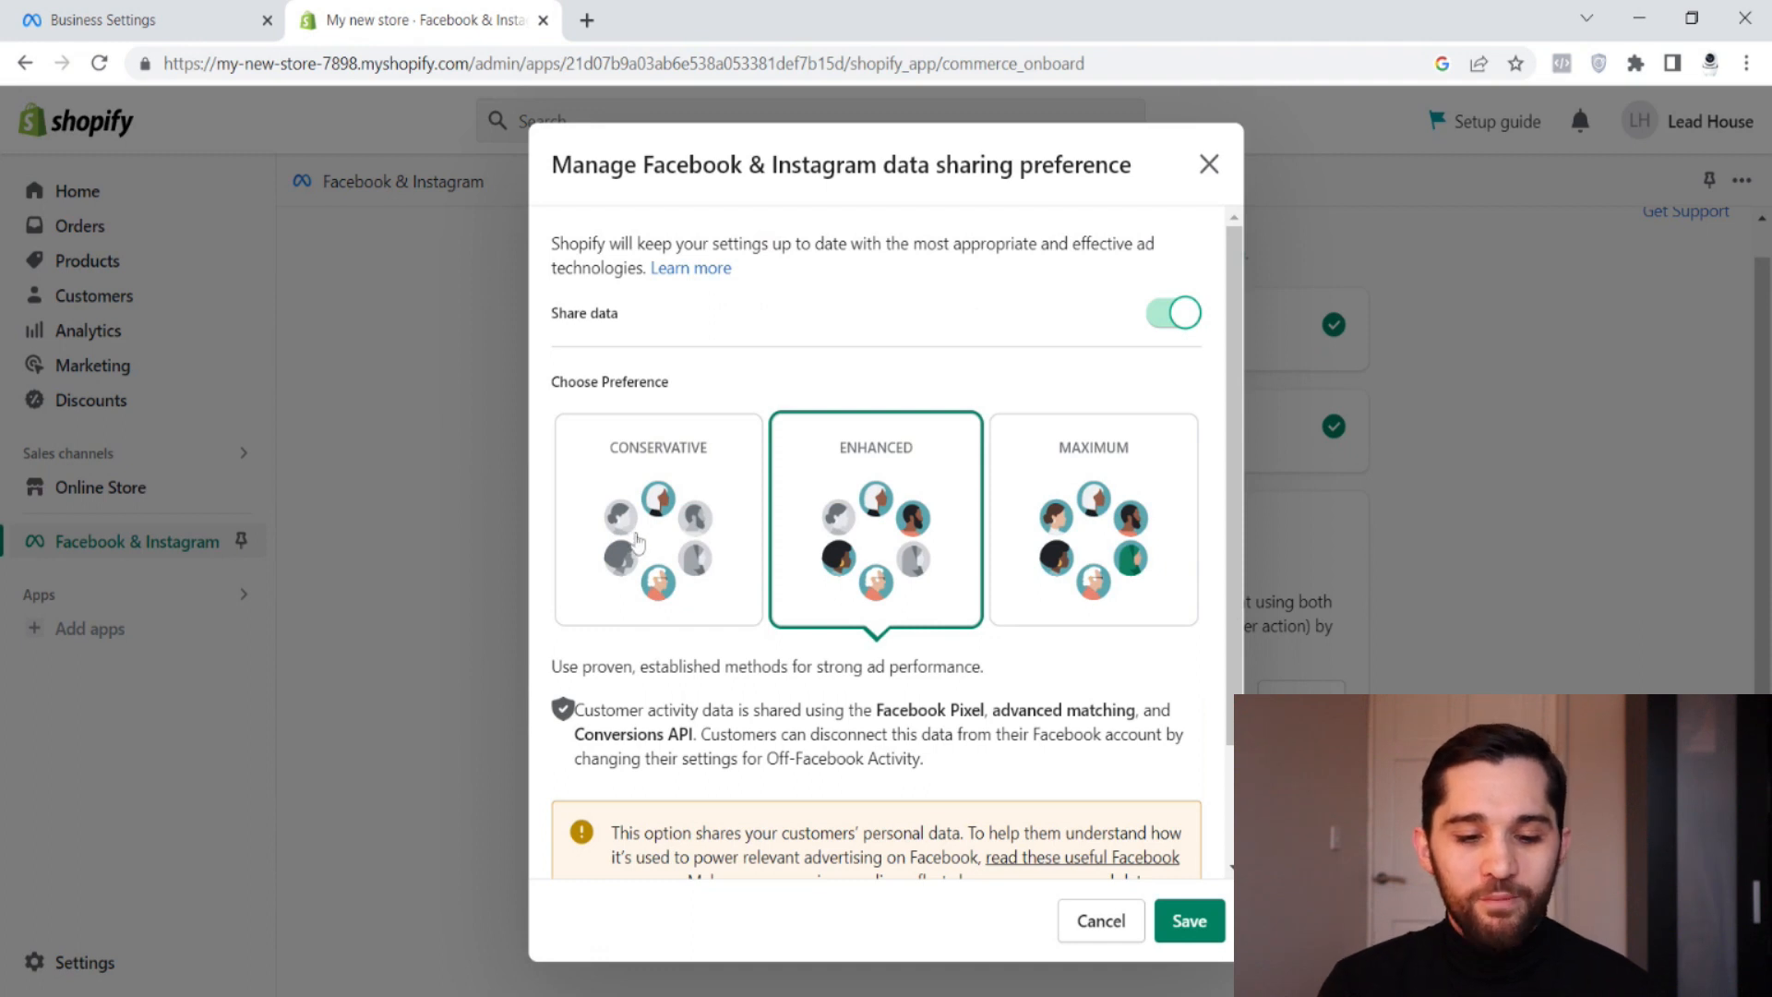
# - Set the Facebook & Instagram data sharing preference to Maximum, review its details and save it
pyautogui.click(1148, 507)
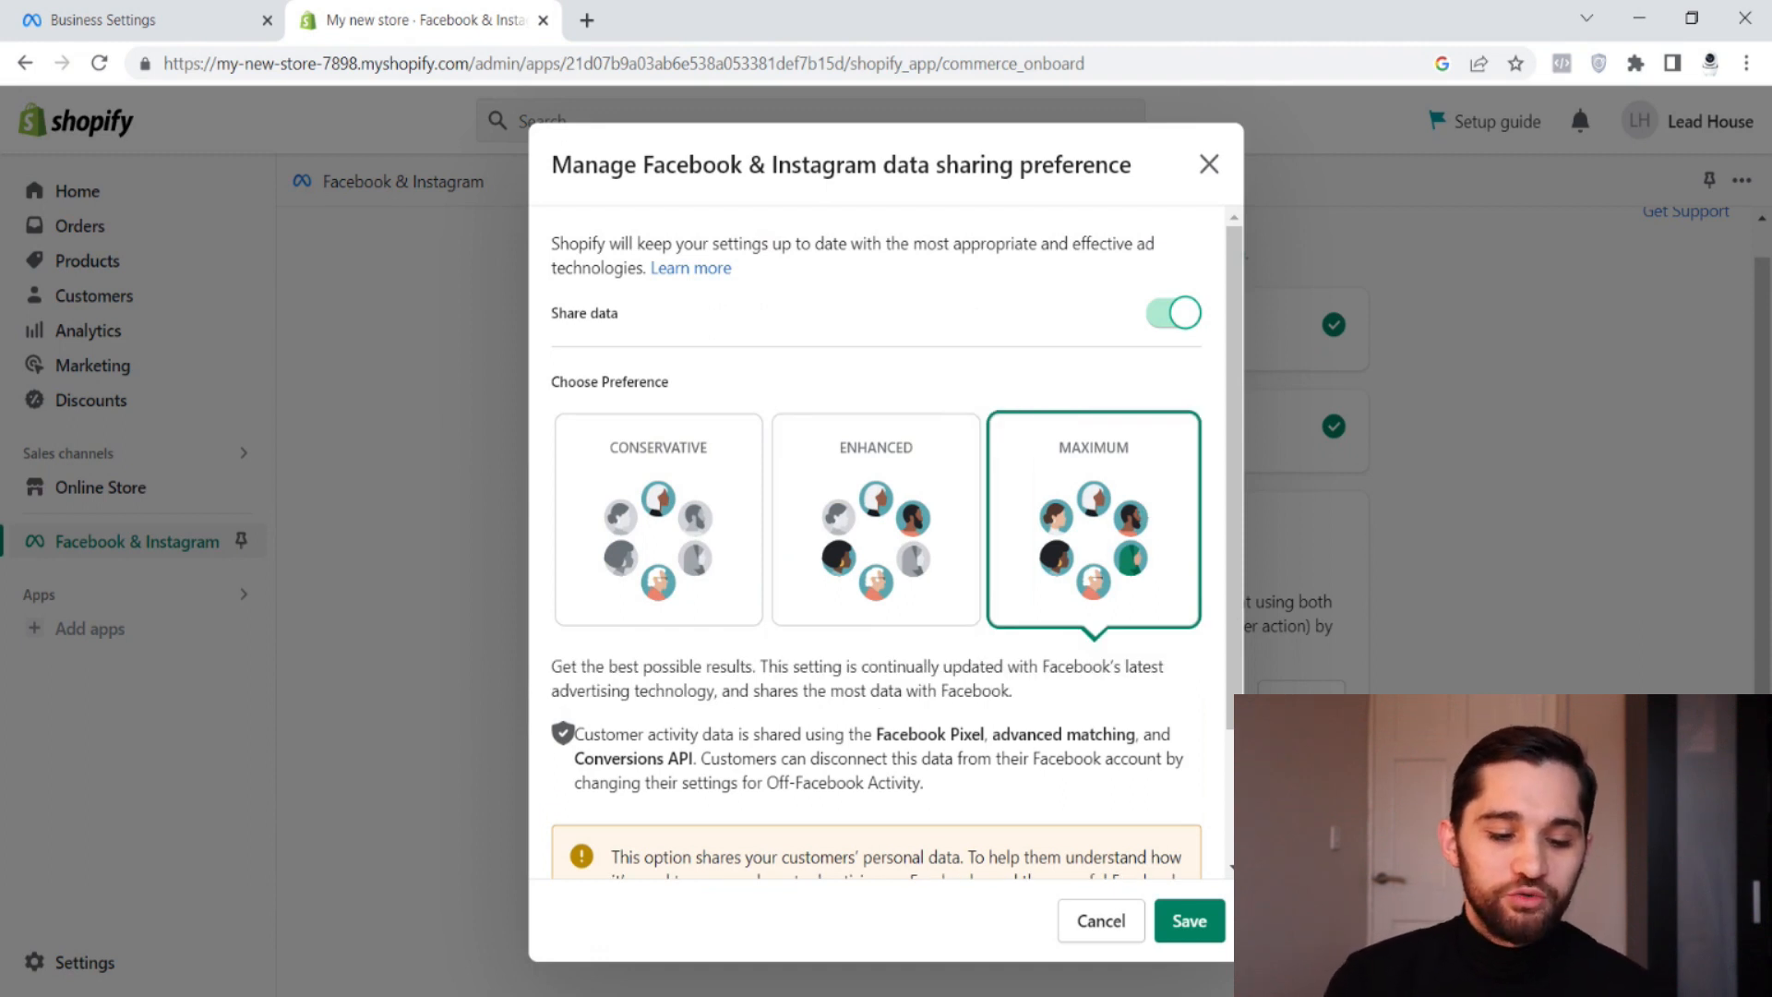
pyautogui.scroll(-1, 1217, 588)
pyautogui.scroll(-1, 1217, 588)
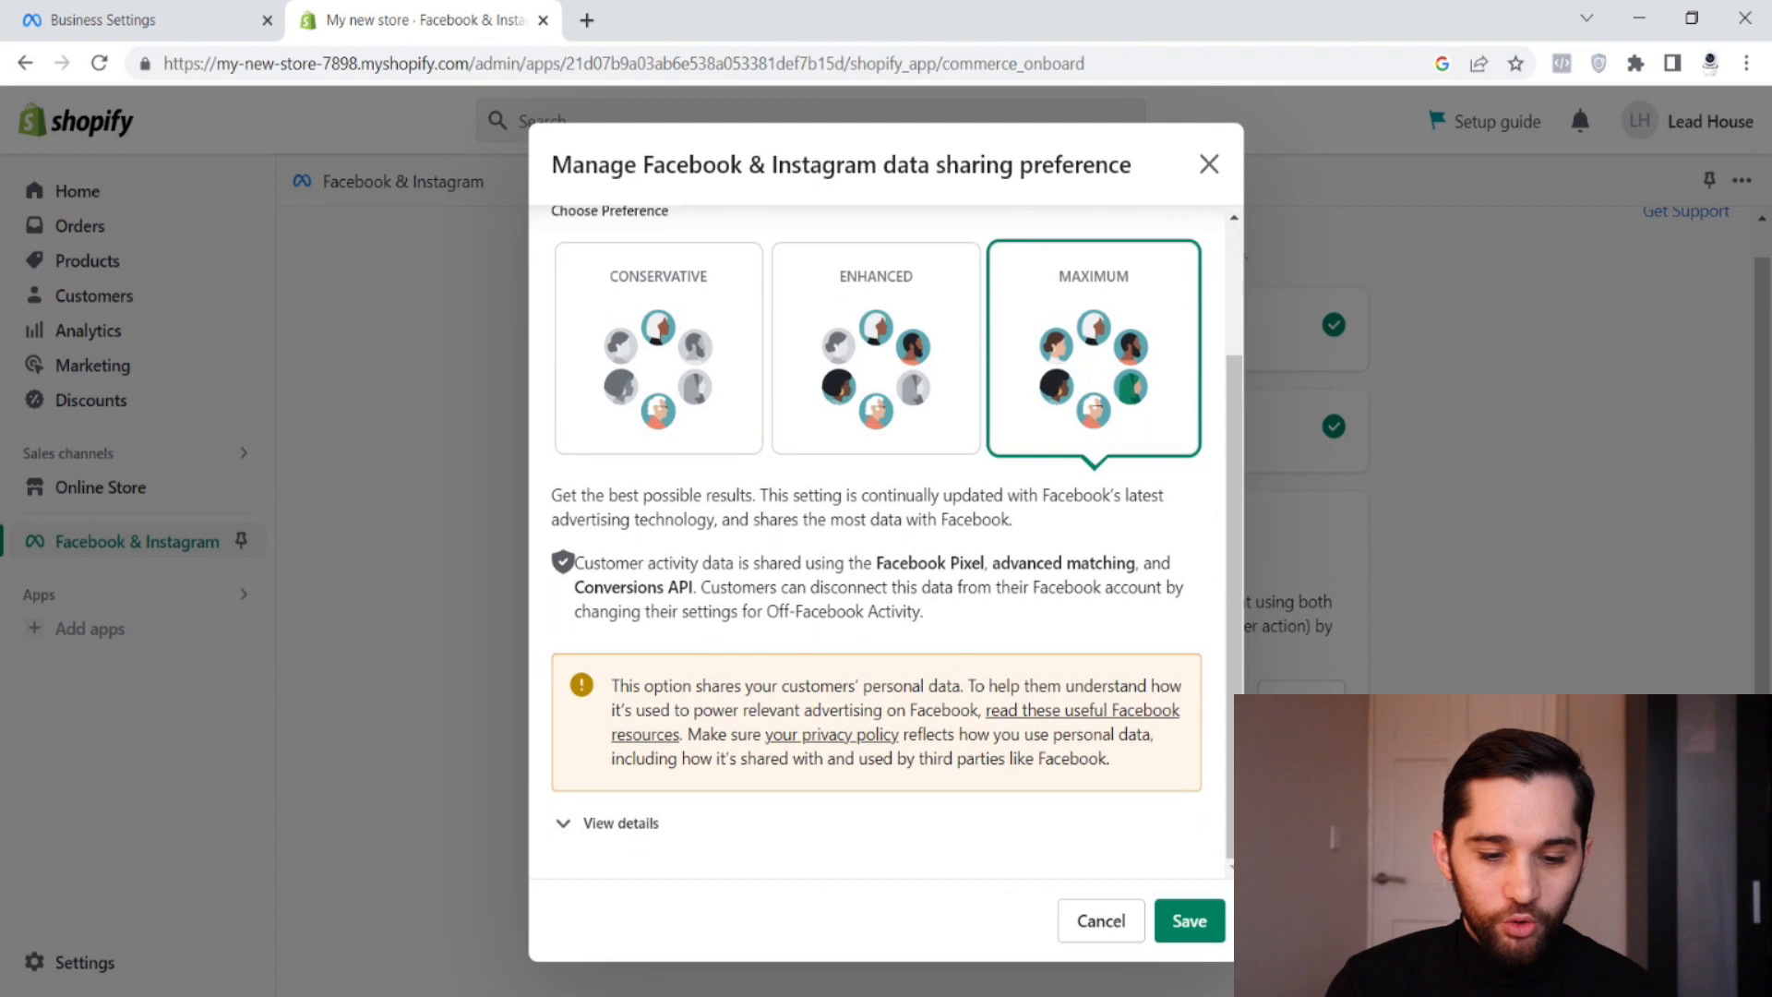
pyautogui.scroll(1, 1127, 388)
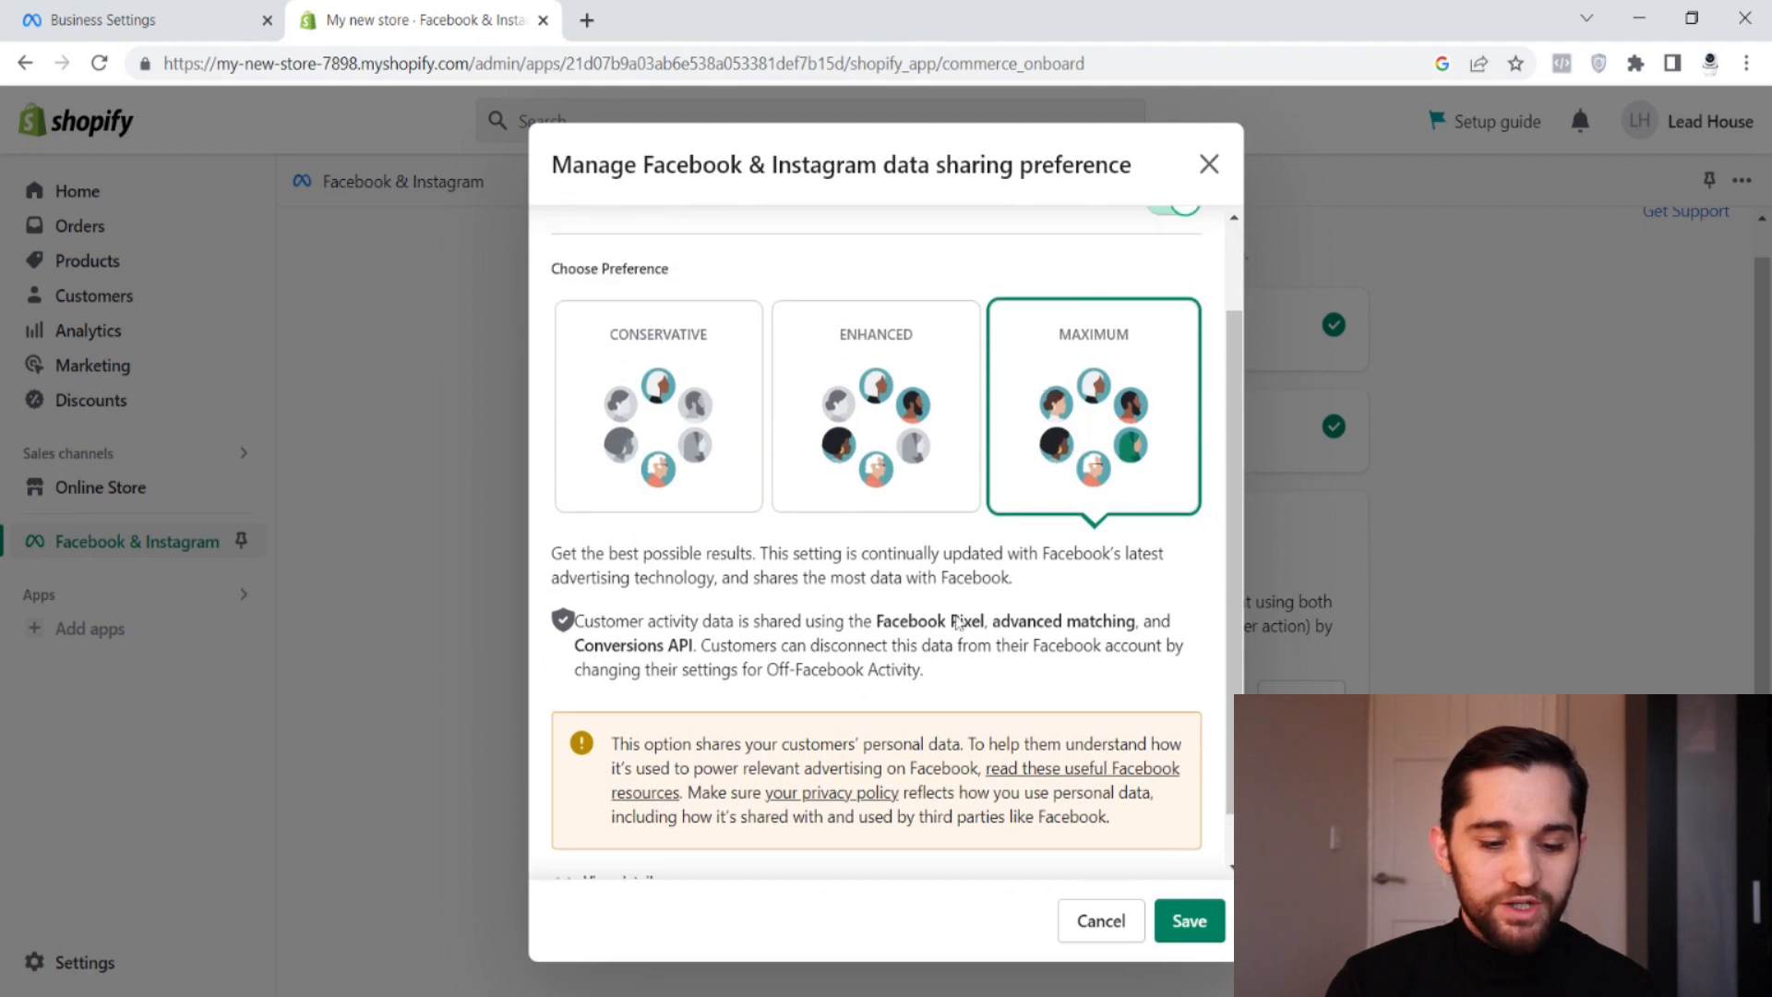
pyautogui.moveTo(594, 647); pyautogui.dragTo(720, 646)
pyautogui.click(720, 648)
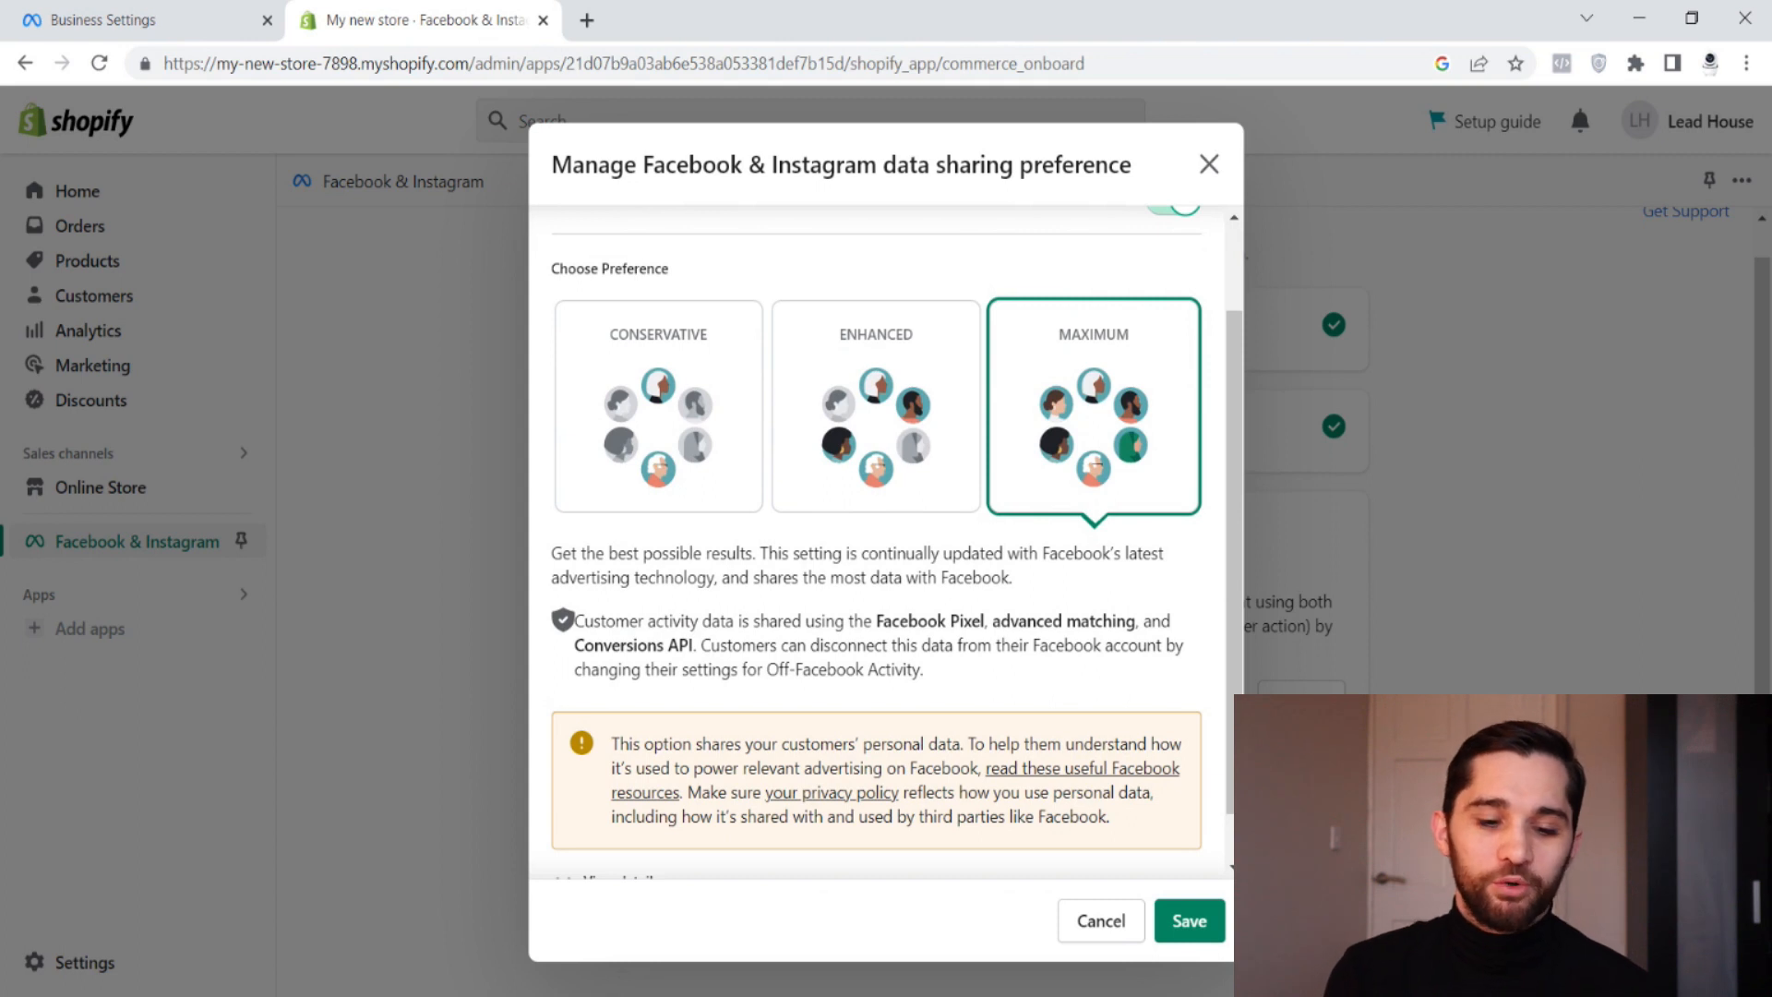
pyautogui.scroll(-1, 886, 531)
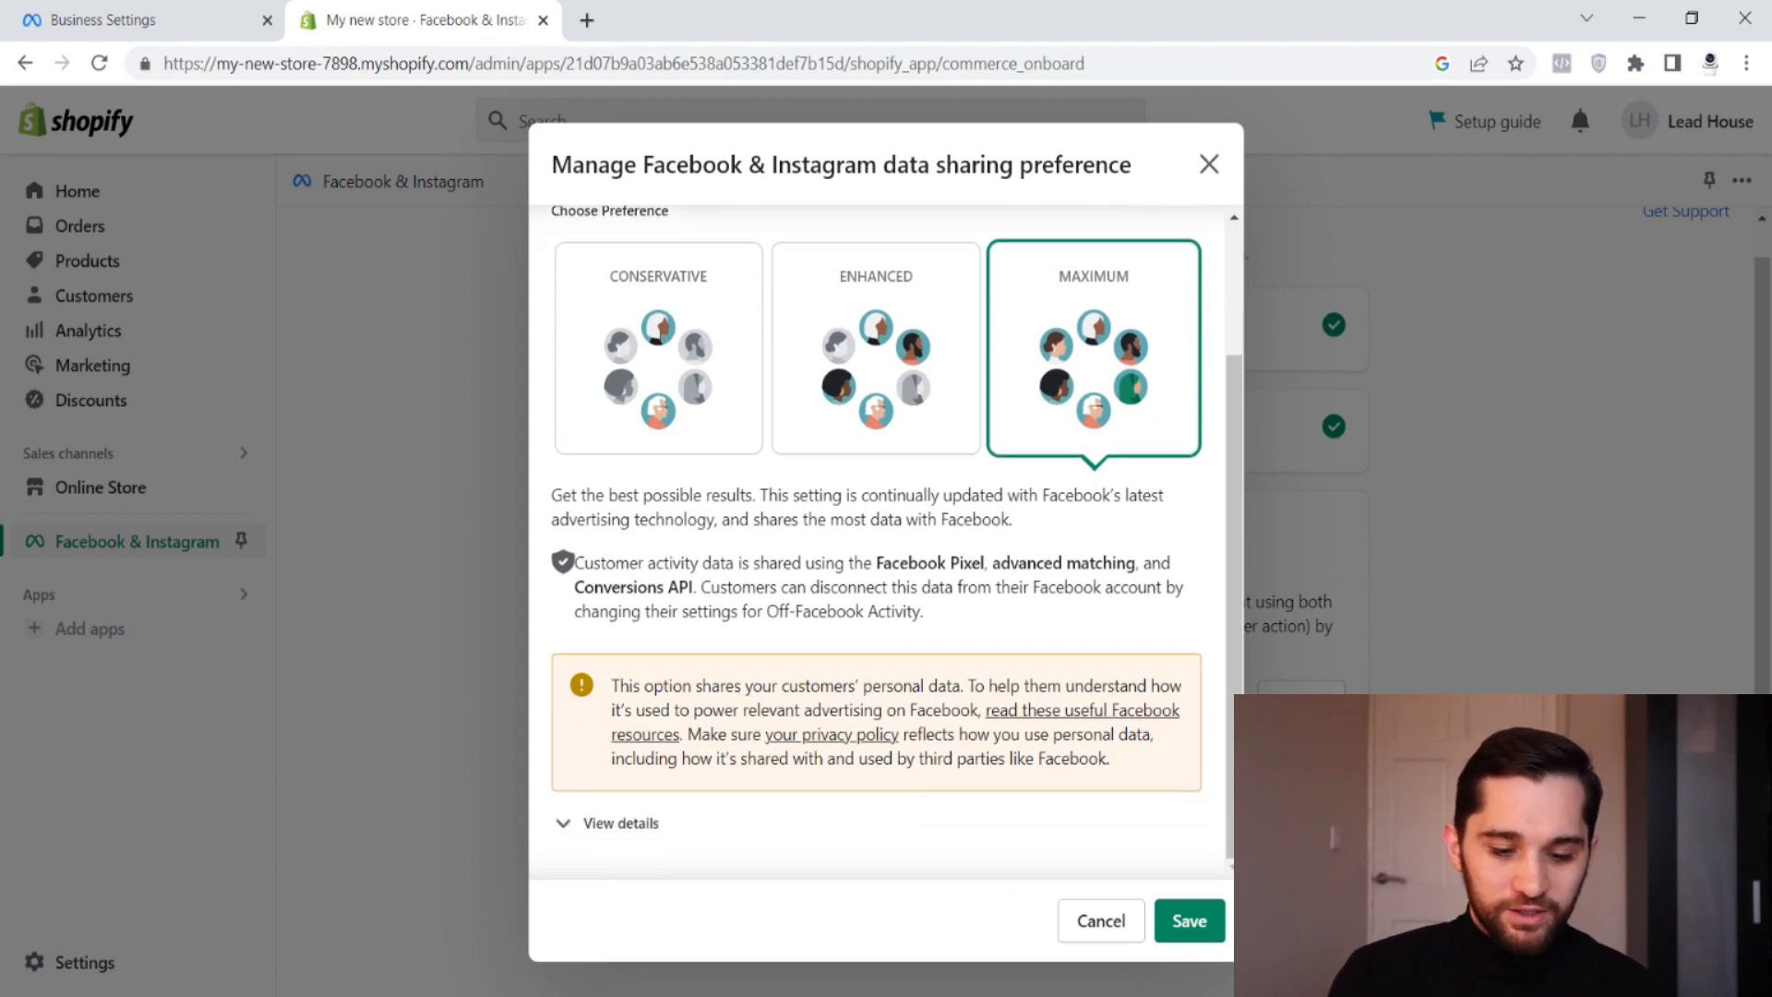
pyautogui.click(1191, 921)
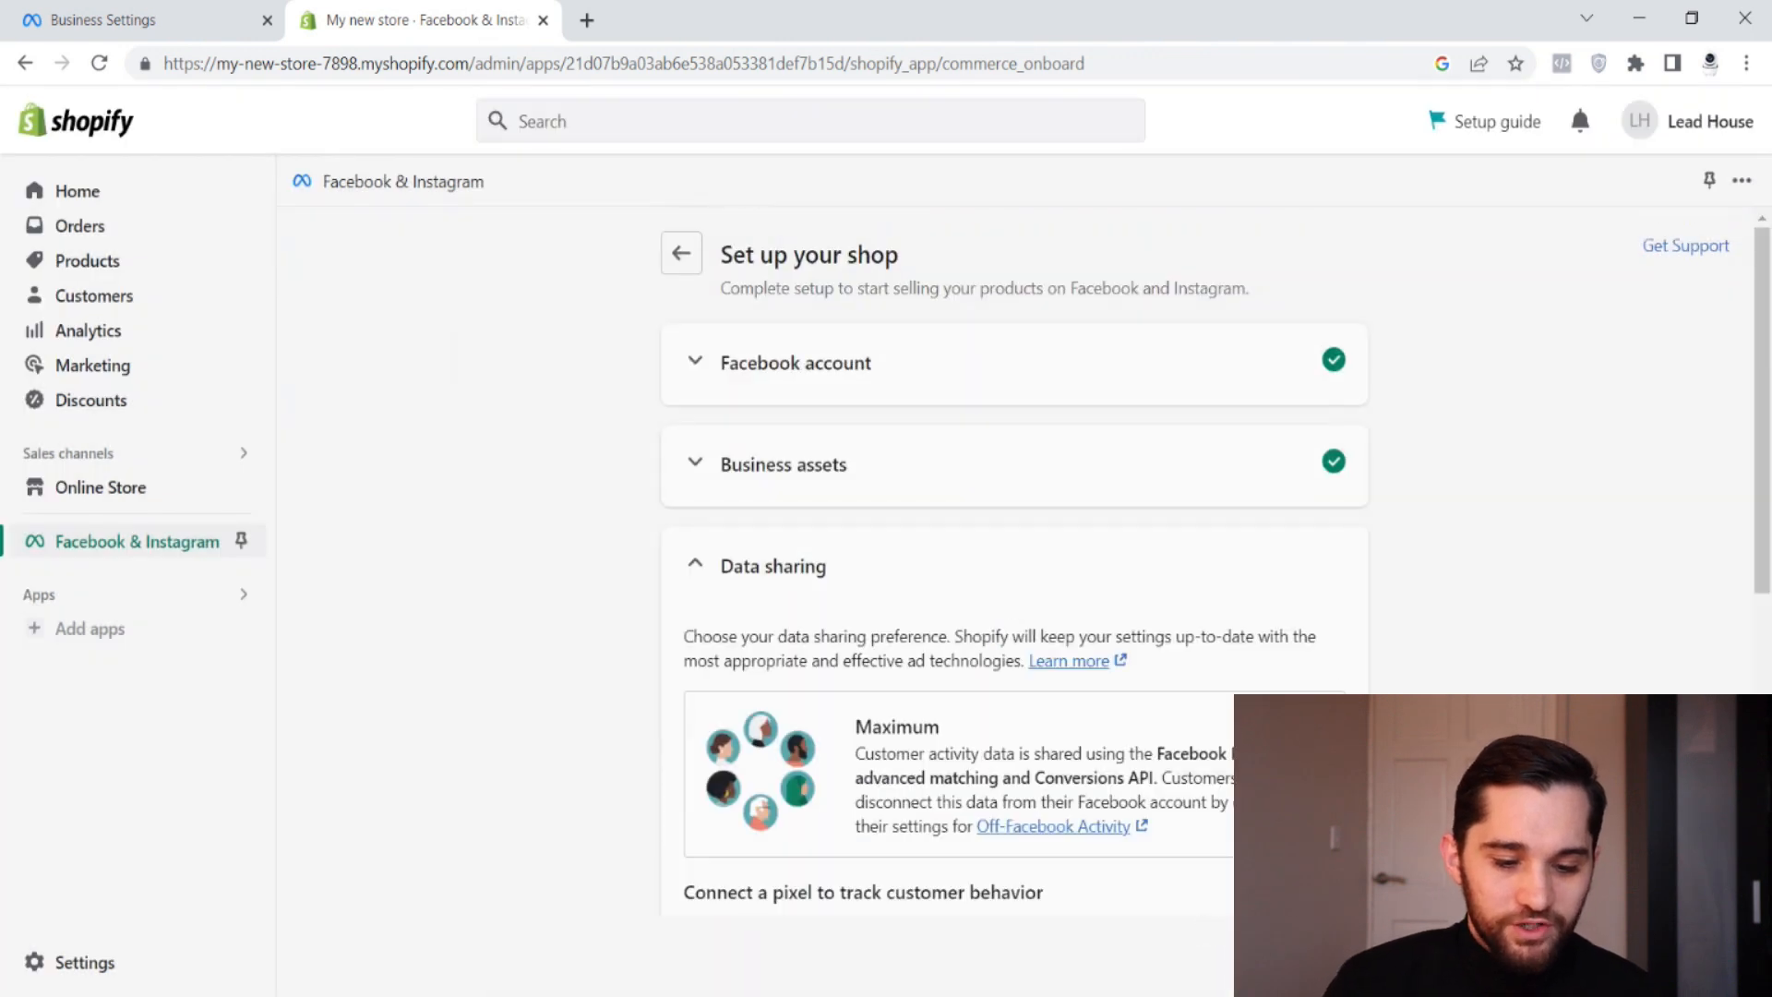
# - Check the new pixel's name in Meta Business settings, then connect My store Pixel to the Shopify store for tracking customer behavior
pyautogui.scroll(-5, 1080, 701)
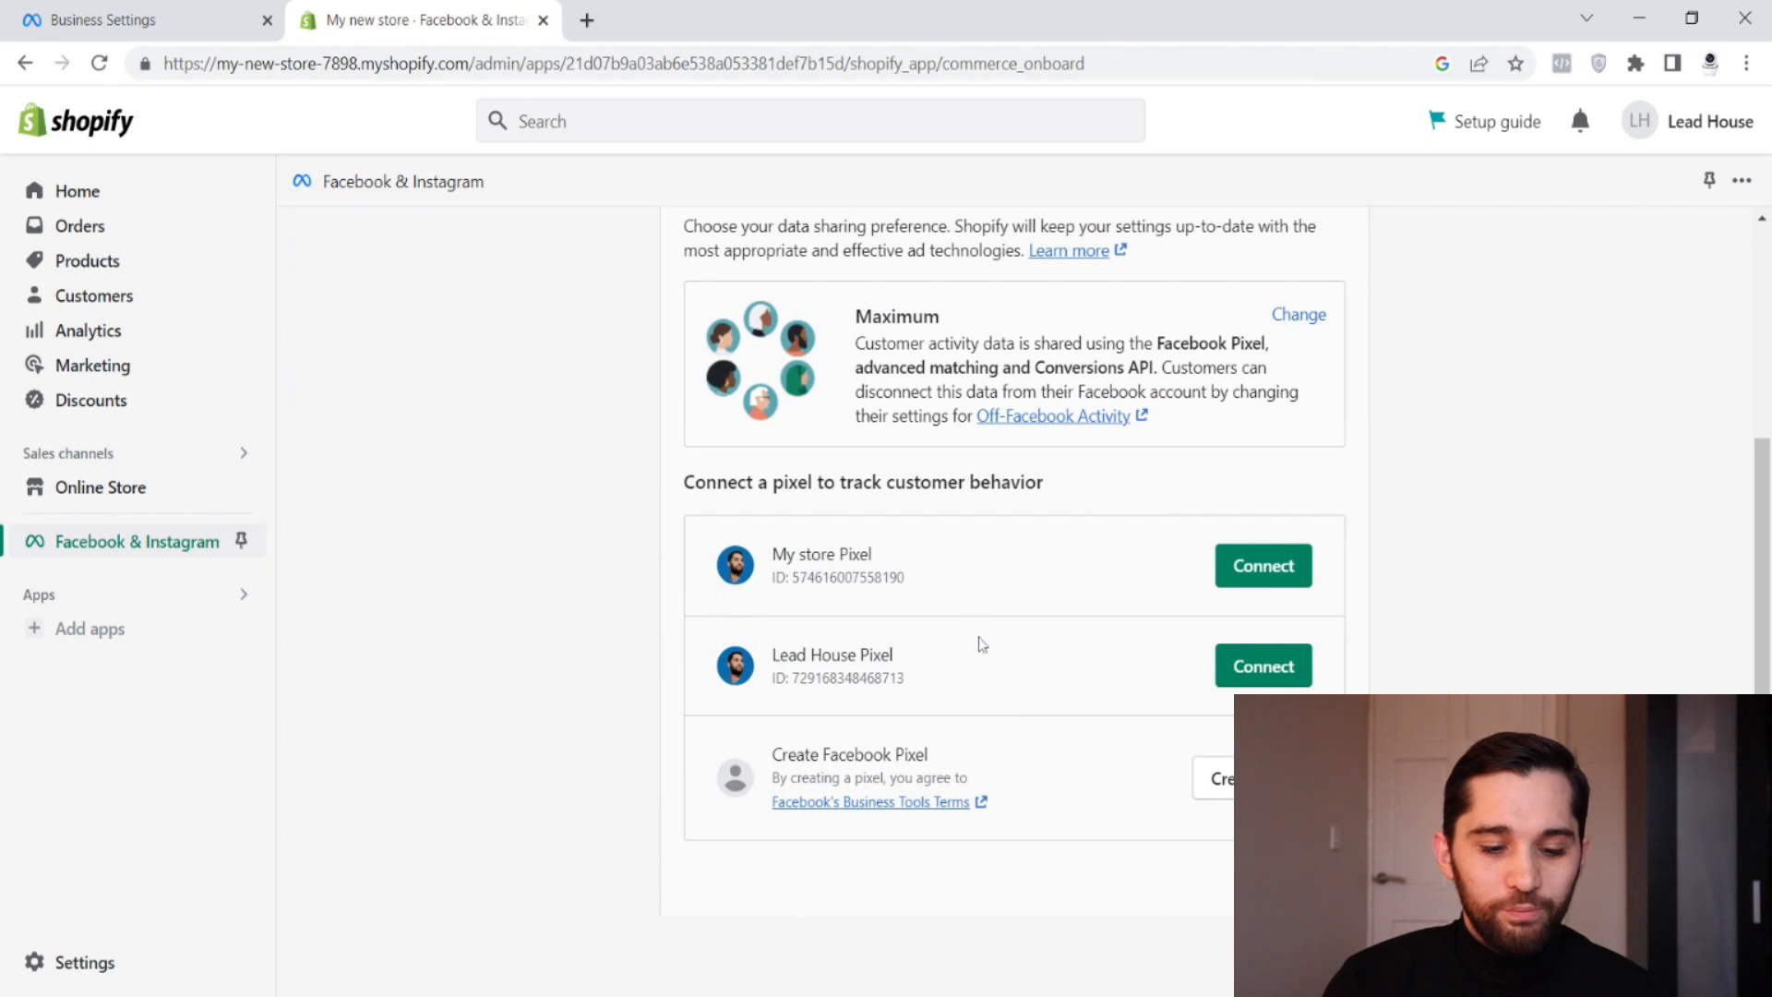
pyautogui.scroll(-1, 1002, 690)
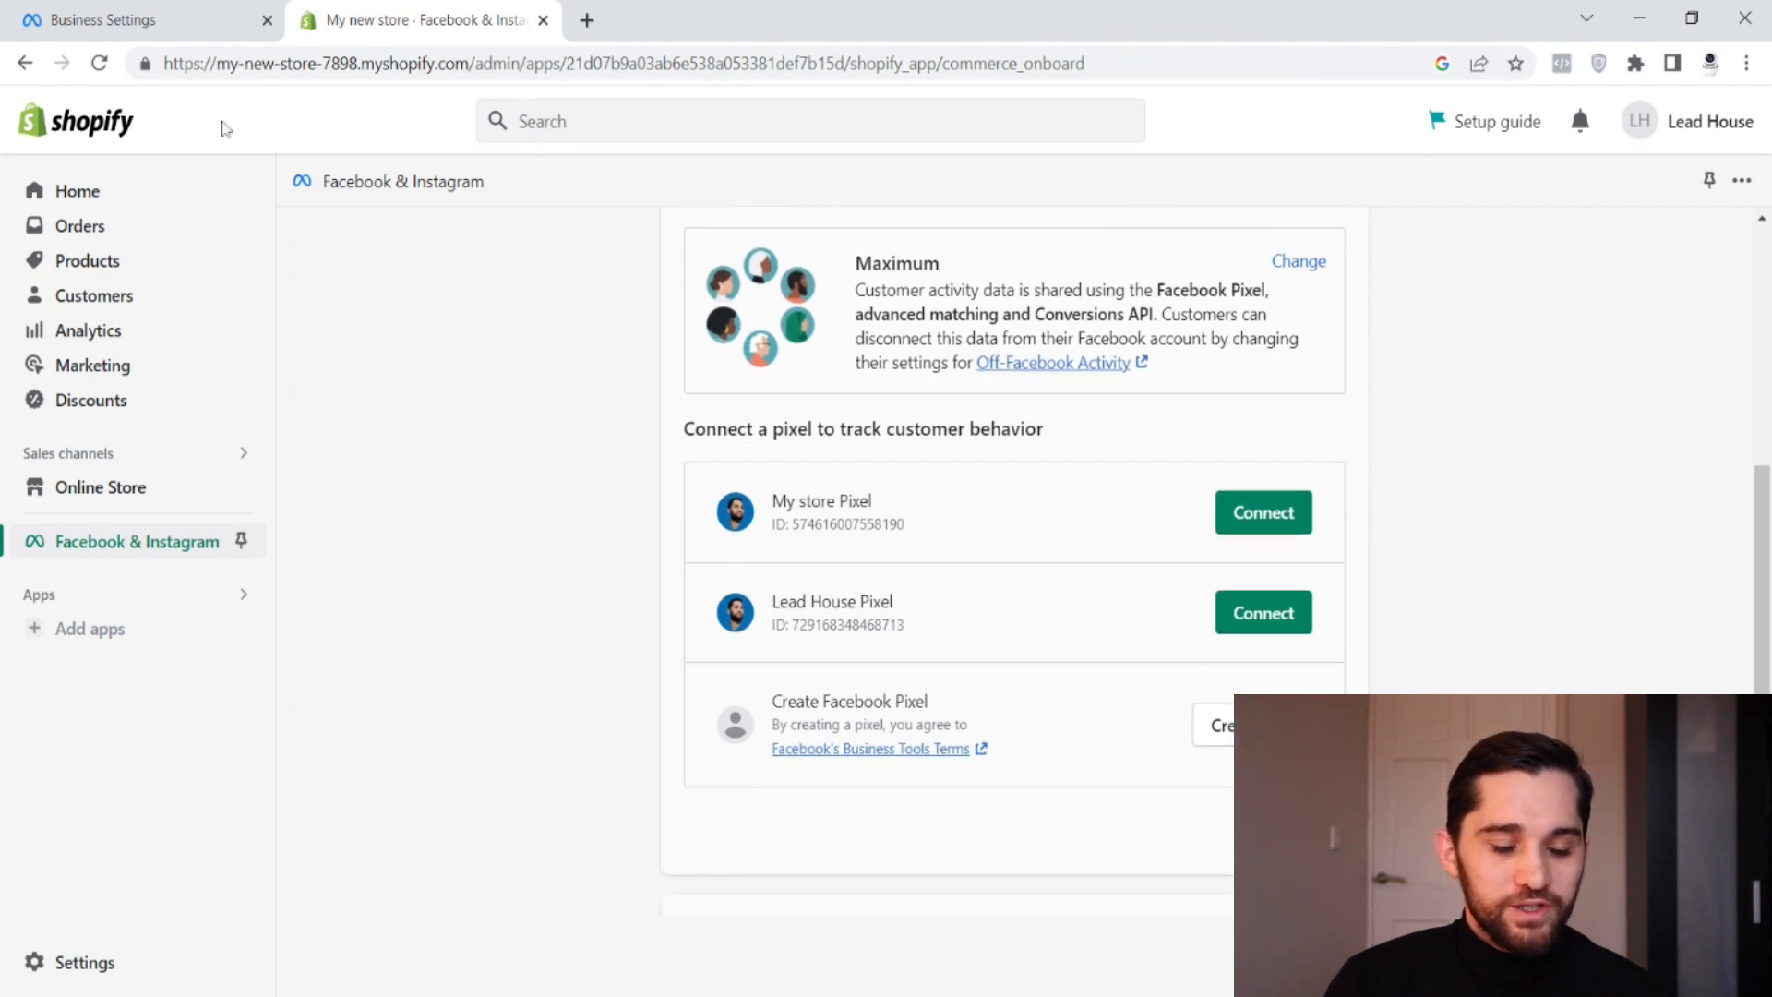
pyautogui.click(140, 20)
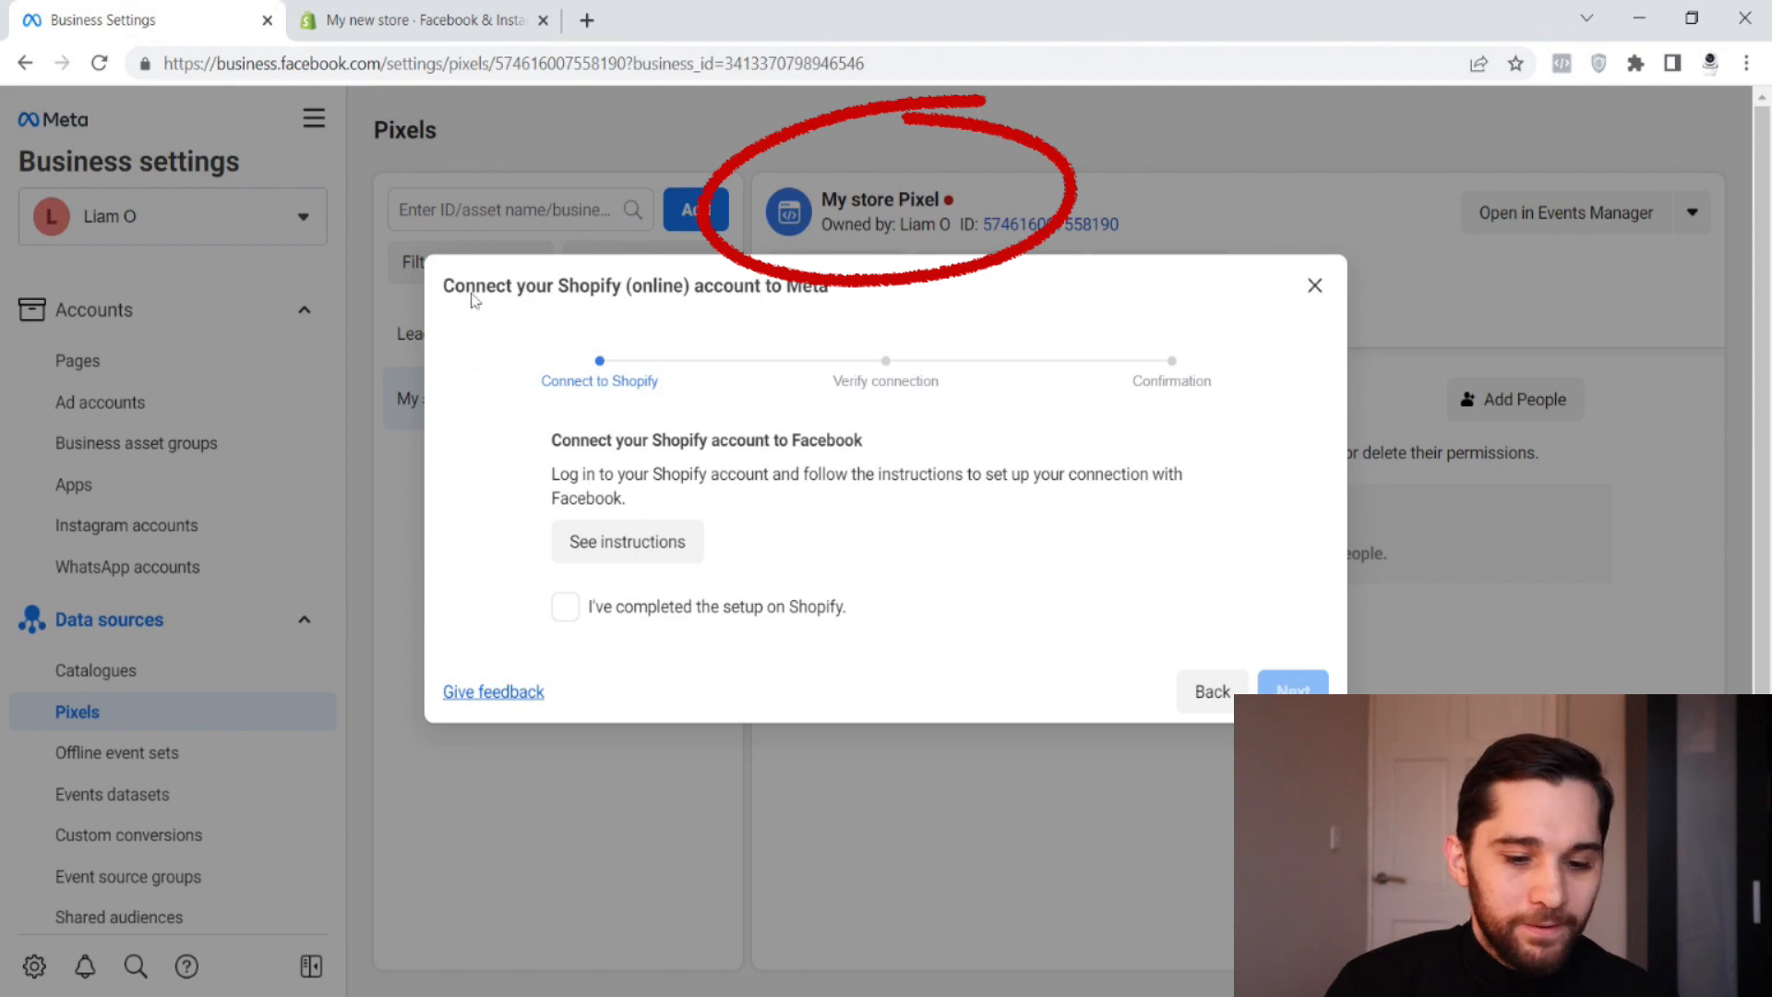
pyautogui.click(406, 26)
pyautogui.moveTo(955, 491); pyautogui.dragTo(1020, 614)
pyautogui.click(1019, 616)
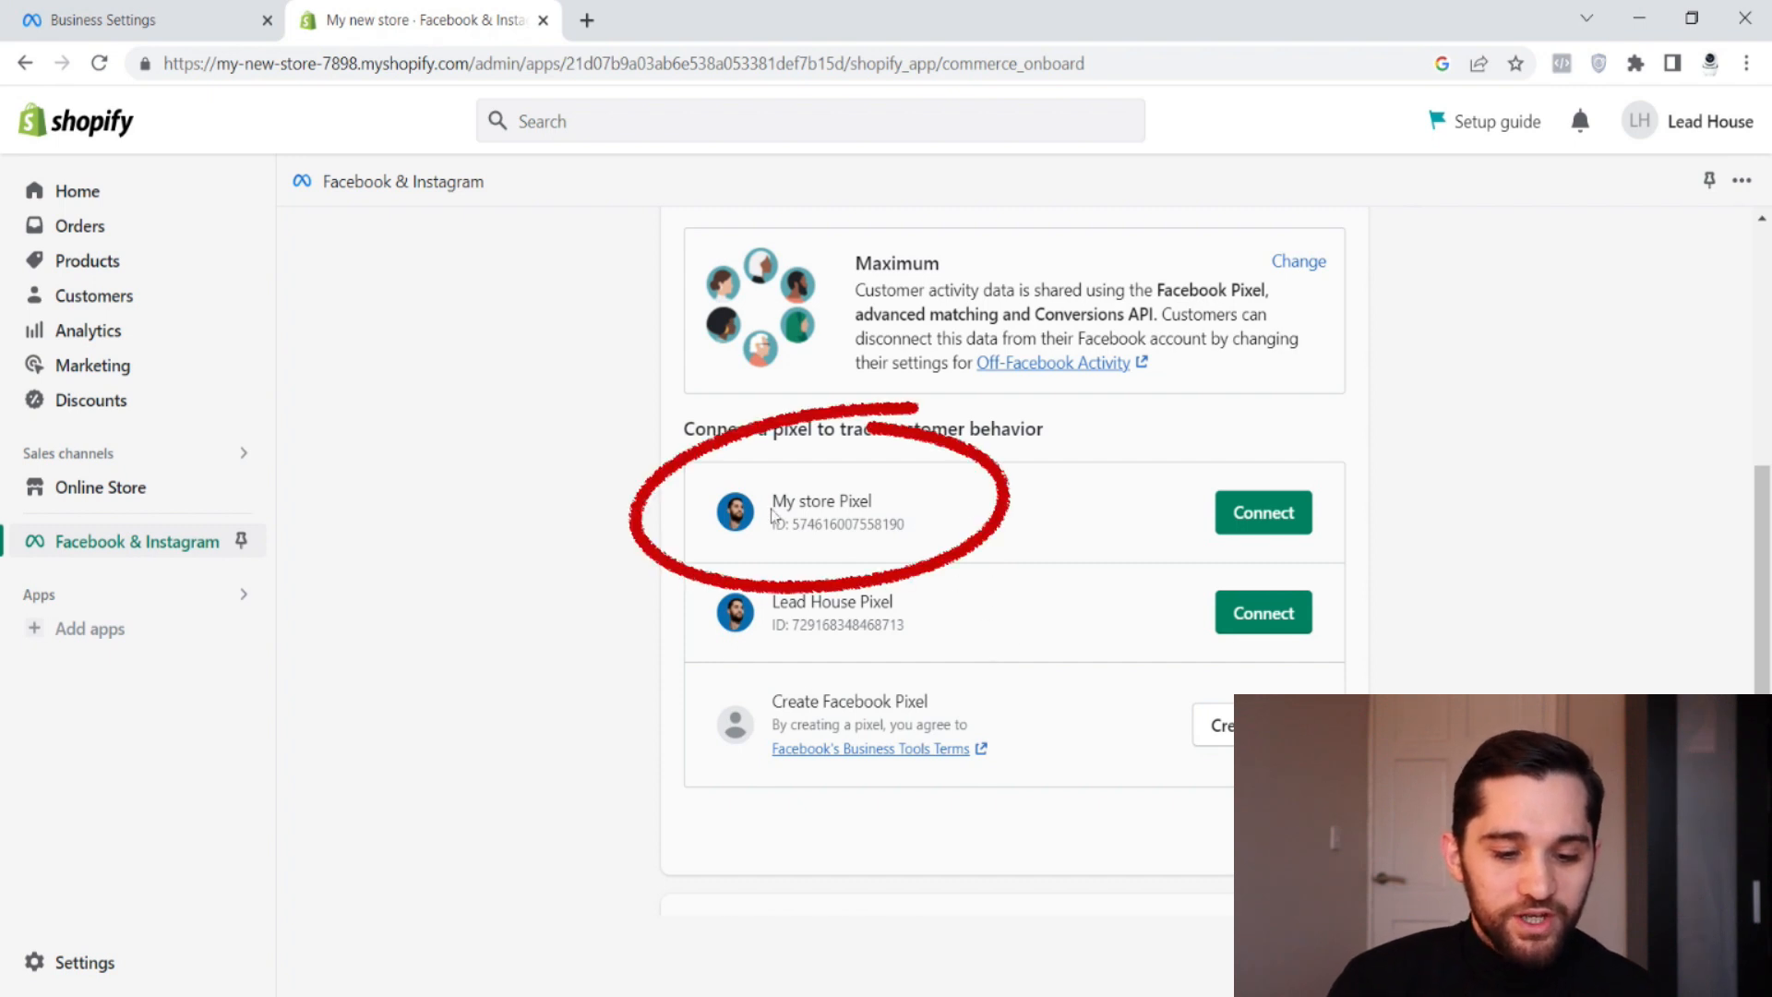
pyautogui.moveTo(873, 502); pyautogui.dragTo(772, 503)
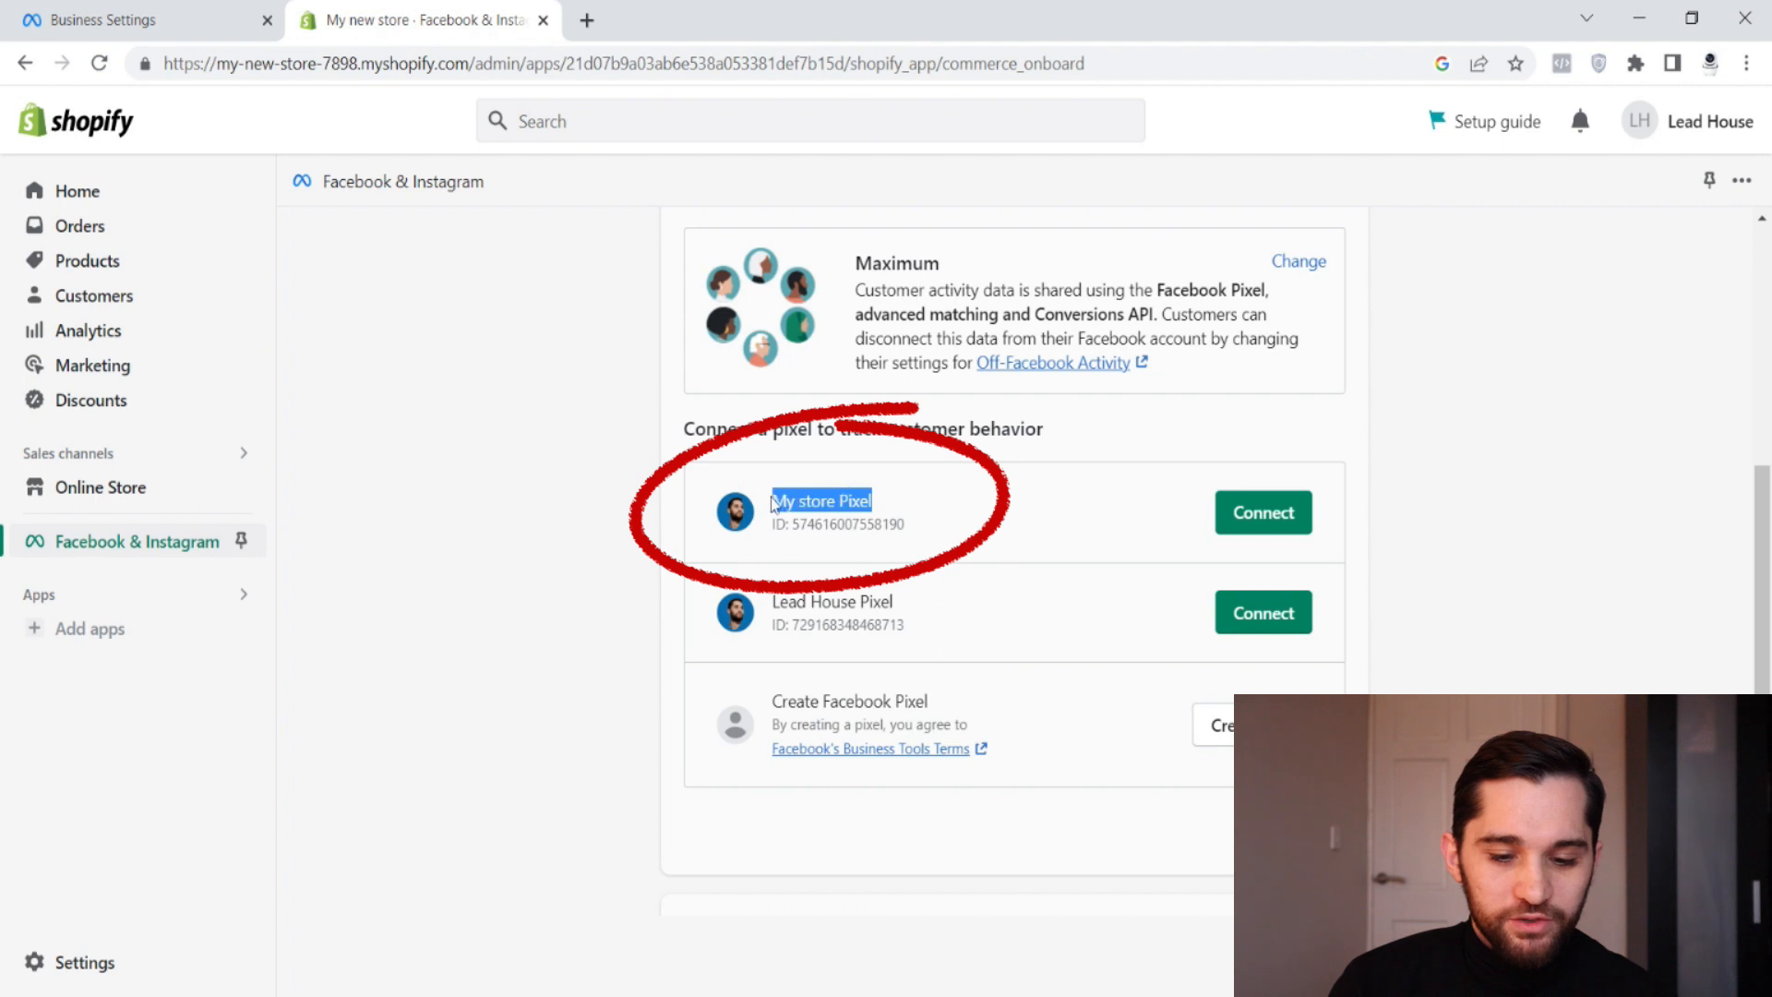
pyautogui.click(918, 512)
pyautogui.click(1261, 513)
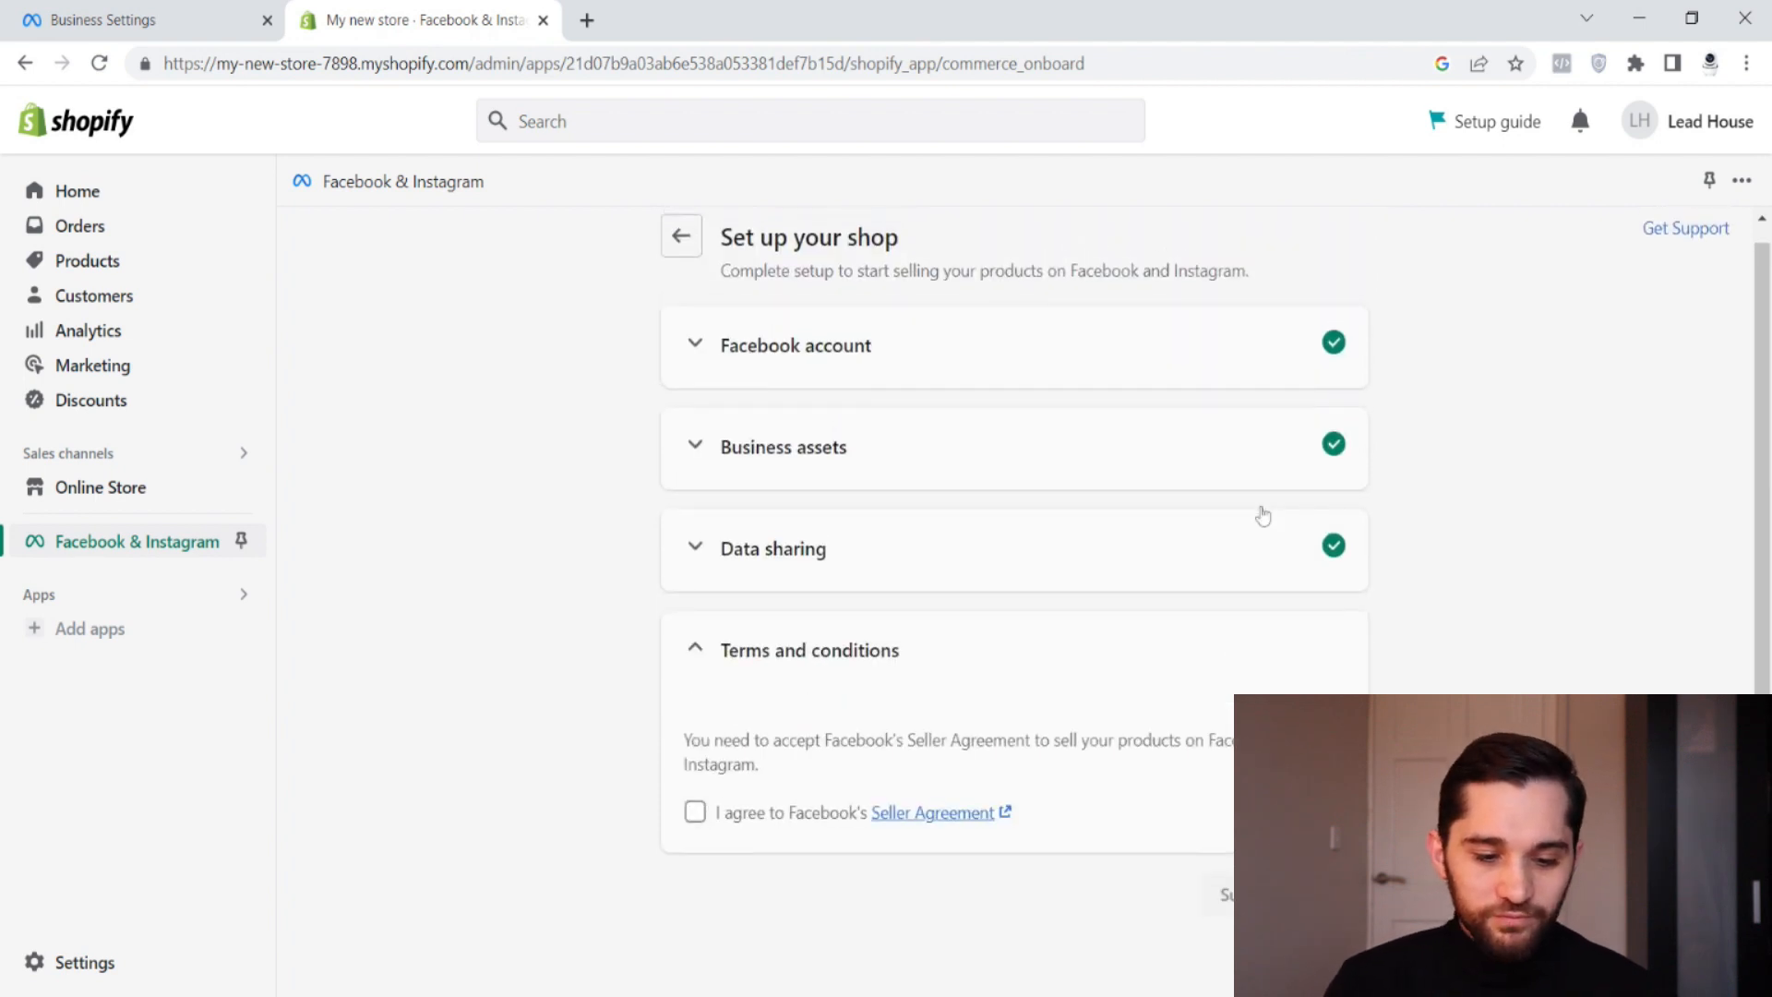
# - Agree to Facebook's Seller Agreement, submit the shop setup and close the completion dialog
pyautogui.click(695, 813)
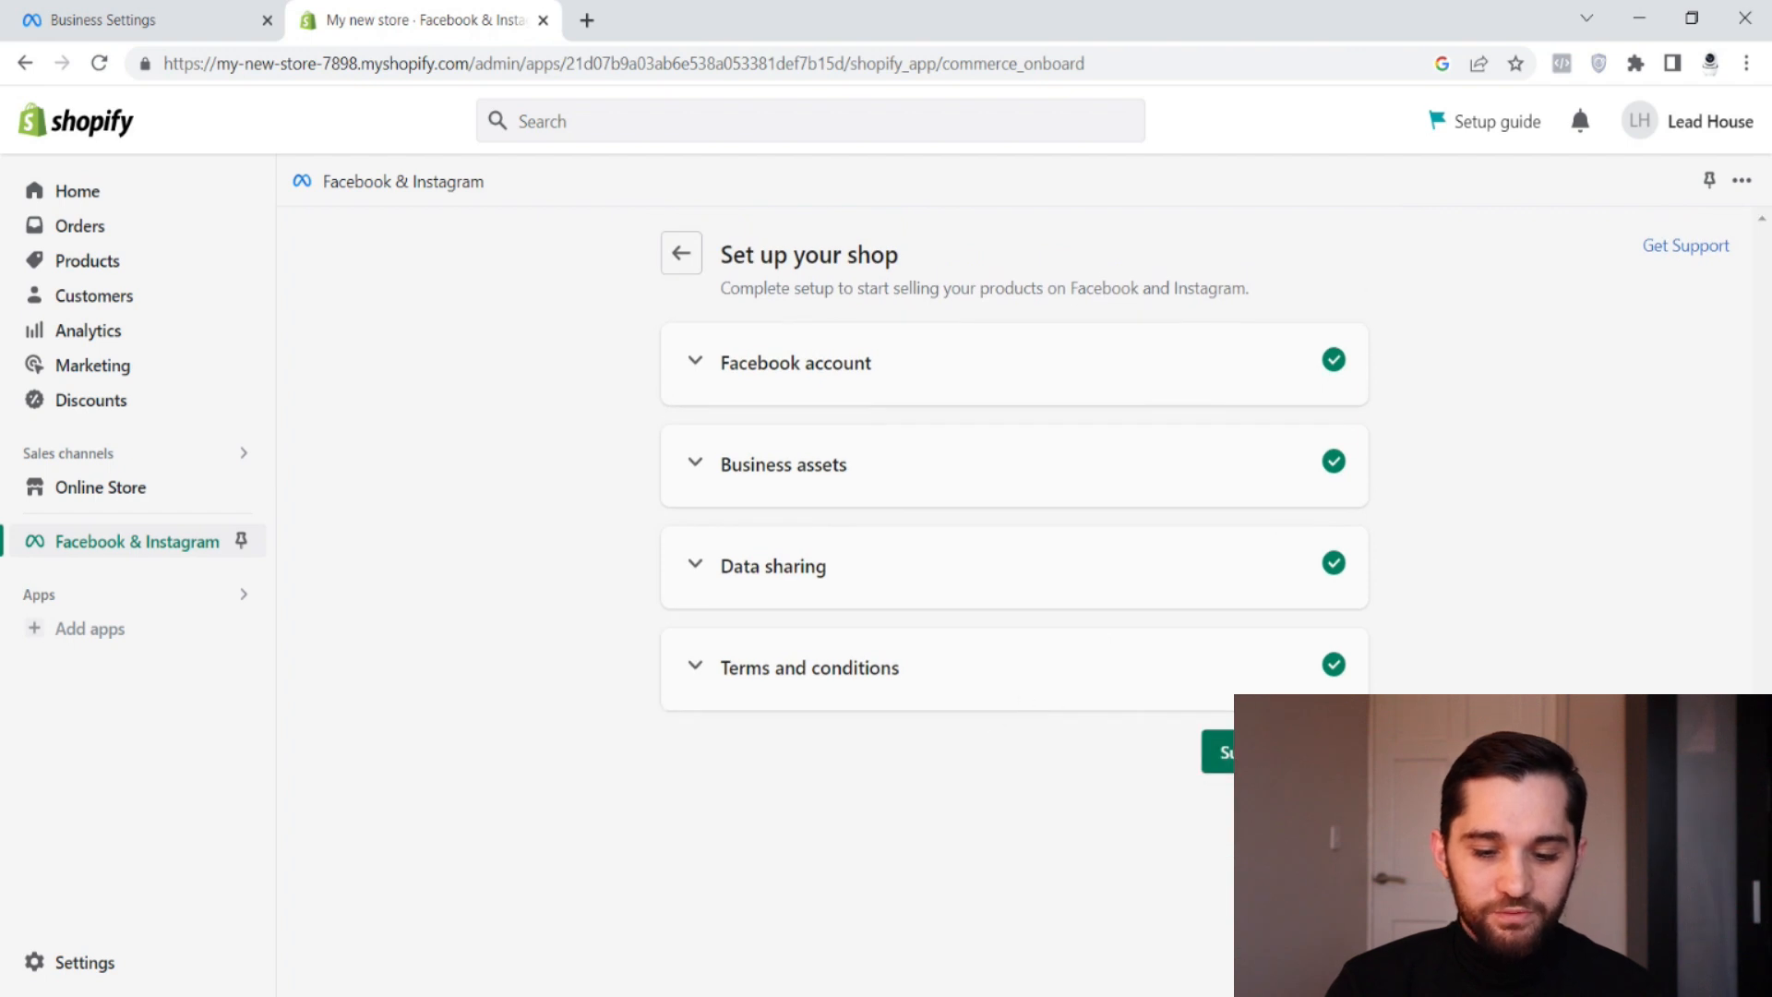
pyautogui.click(1246, 752)
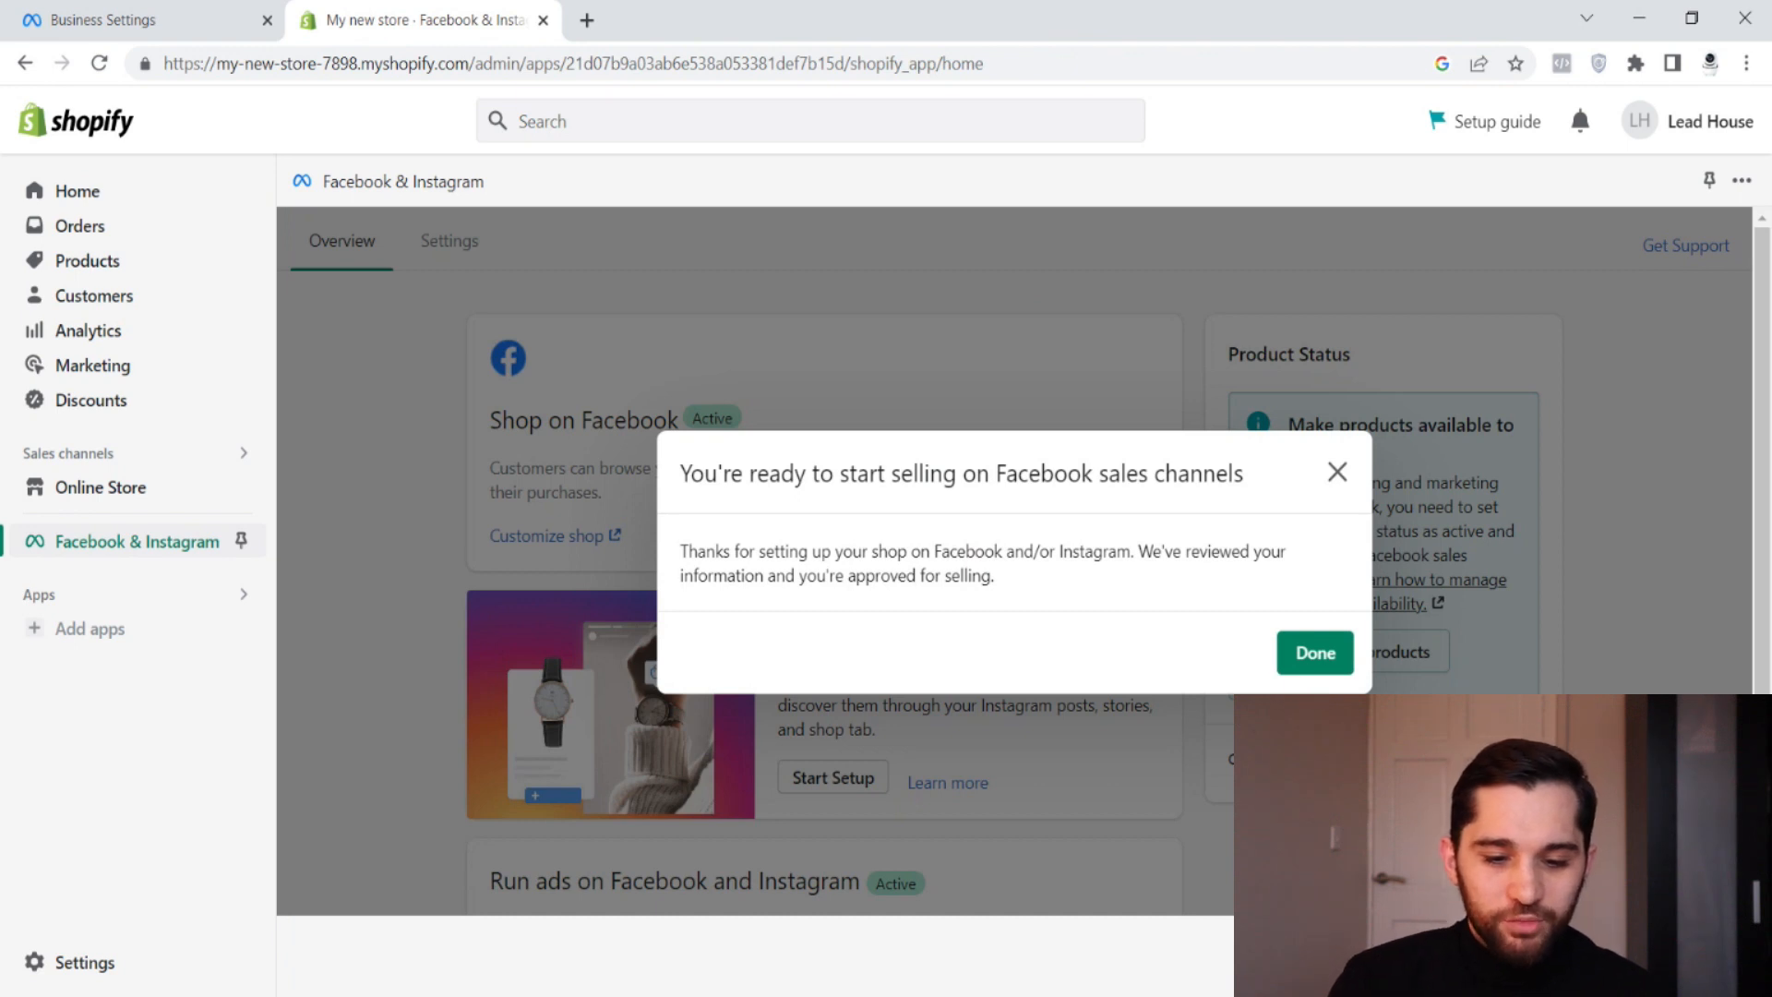
pyautogui.click(1312, 653)
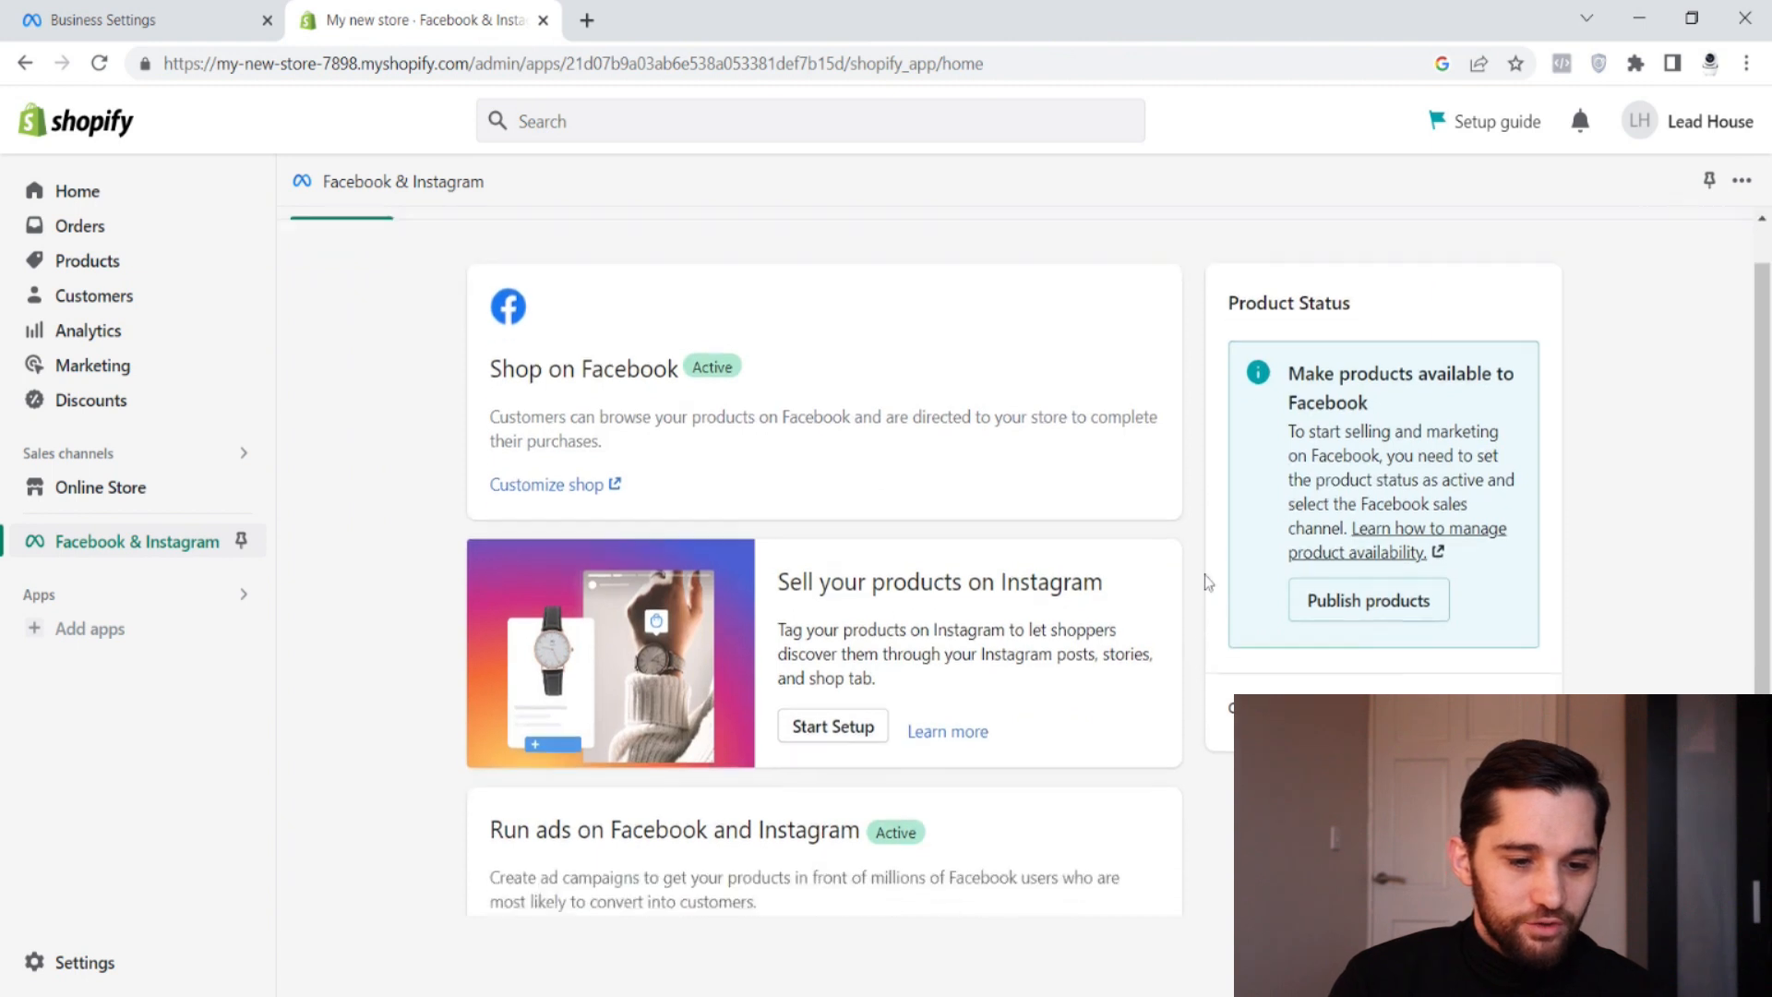
# - Review the Facebook & Instagram channel settings, including the data sharing level, tracked pixel, shipping settings and connected sales channels
pyautogui.click(455, 252)
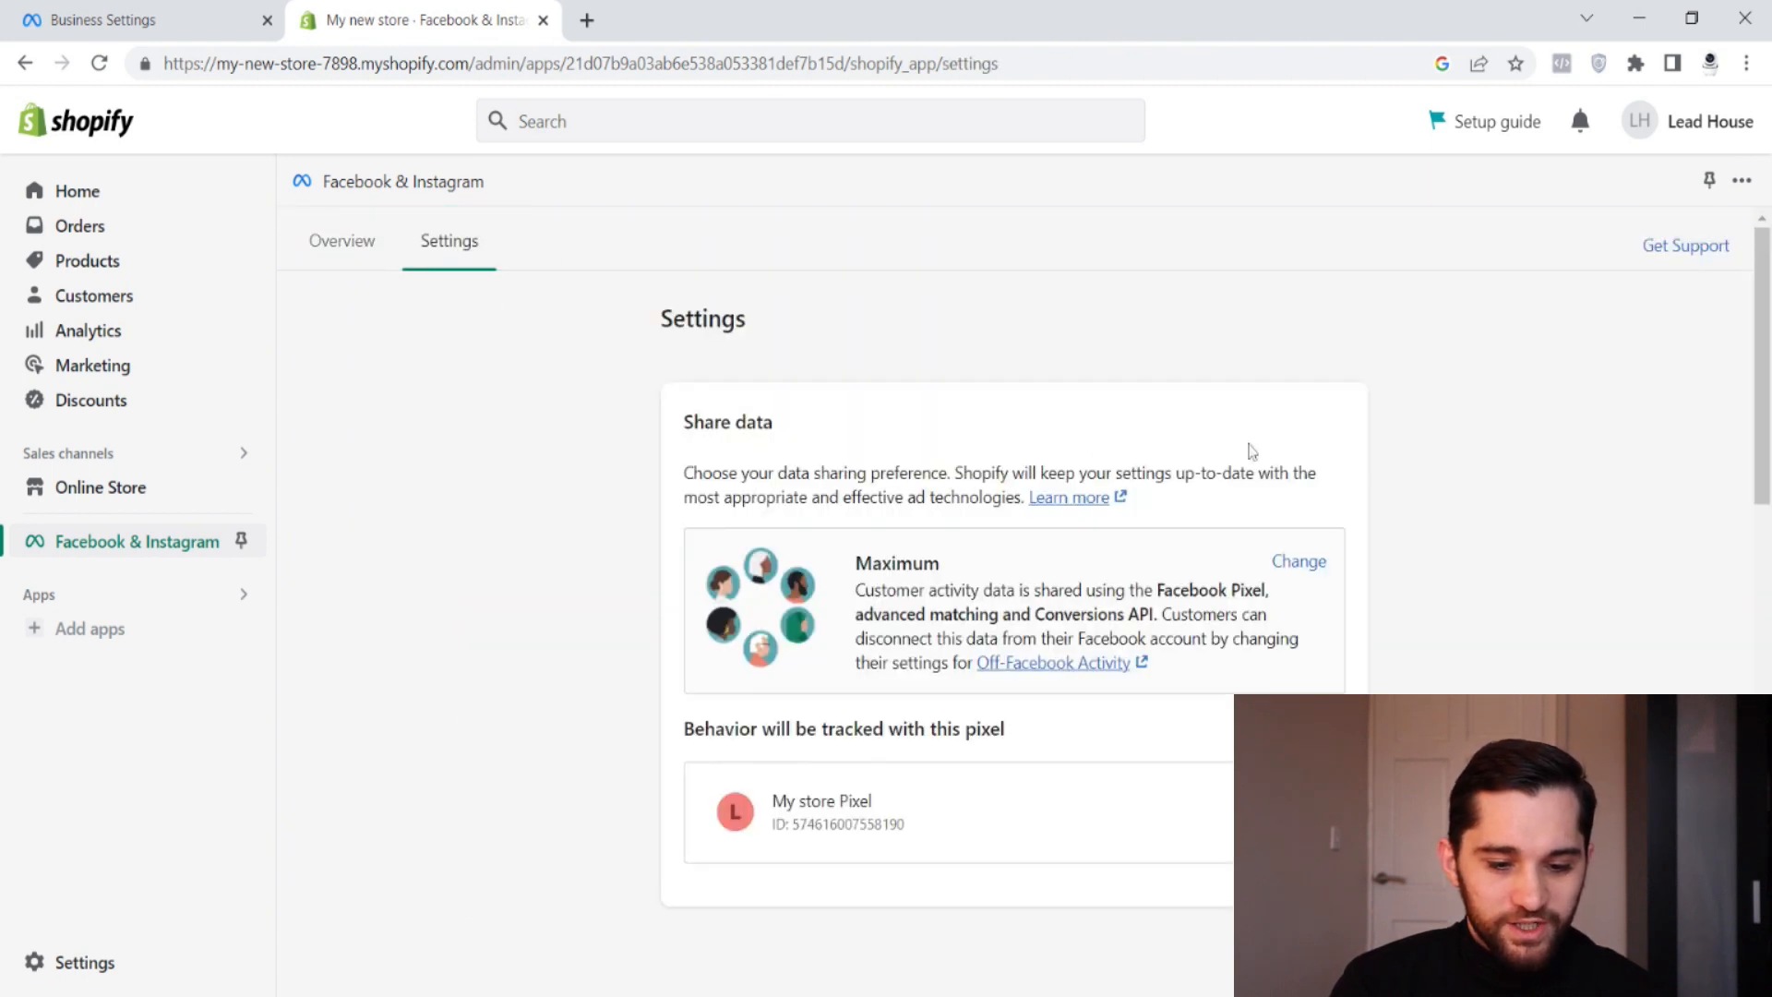
pyautogui.scroll(-2, 1460, 526)
pyautogui.scroll(-2, 1458, 522)
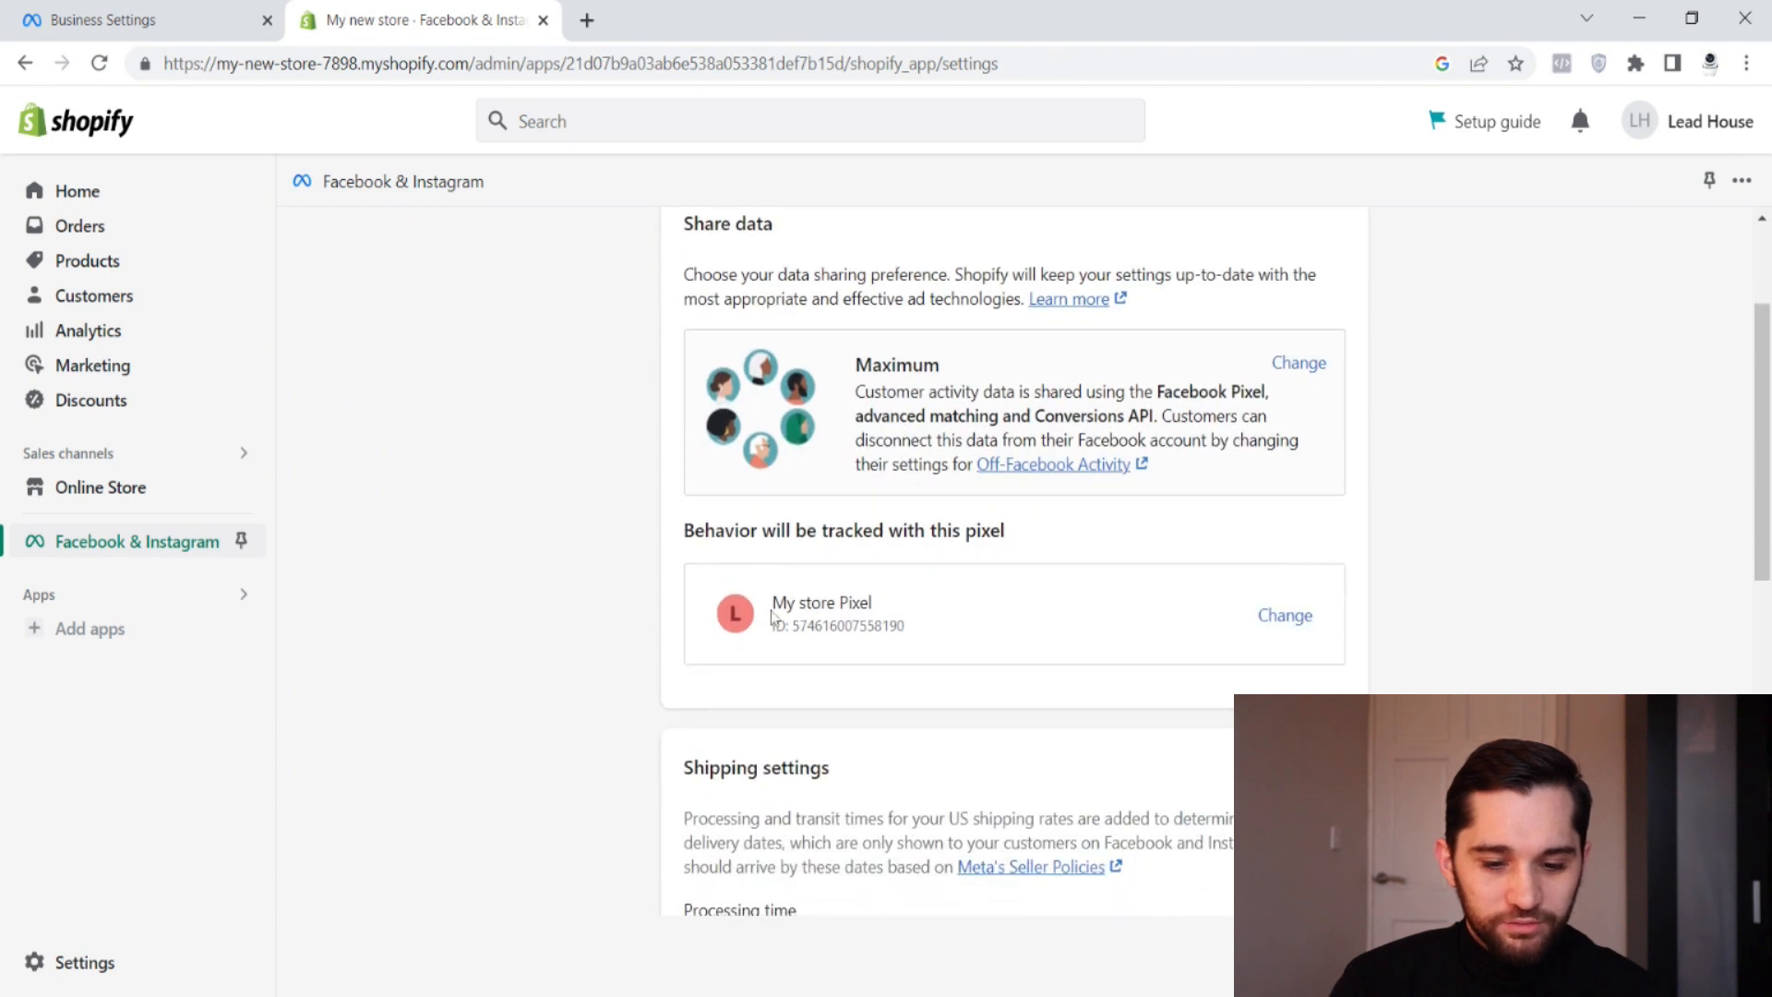
pyautogui.scroll(-1, 1432, 656)
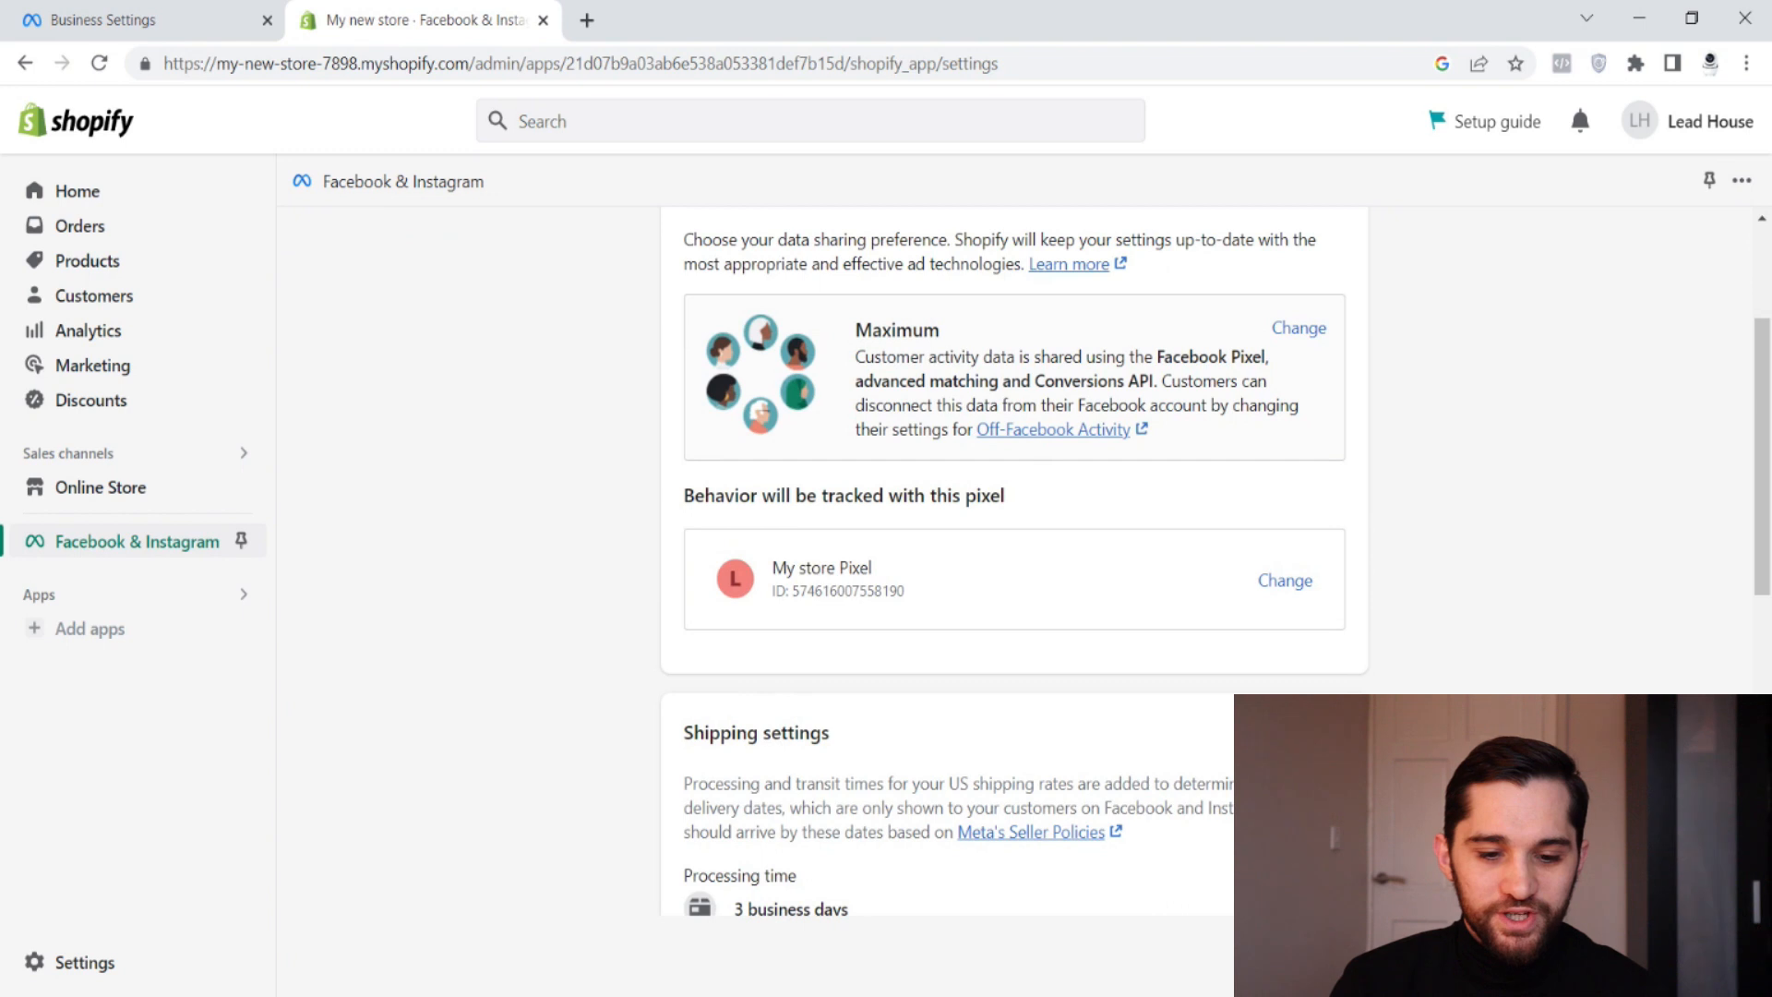
pyautogui.moveTo(1154, 380); pyautogui.dragTo(1044, 380)
pyautogui.click(1514, 514)
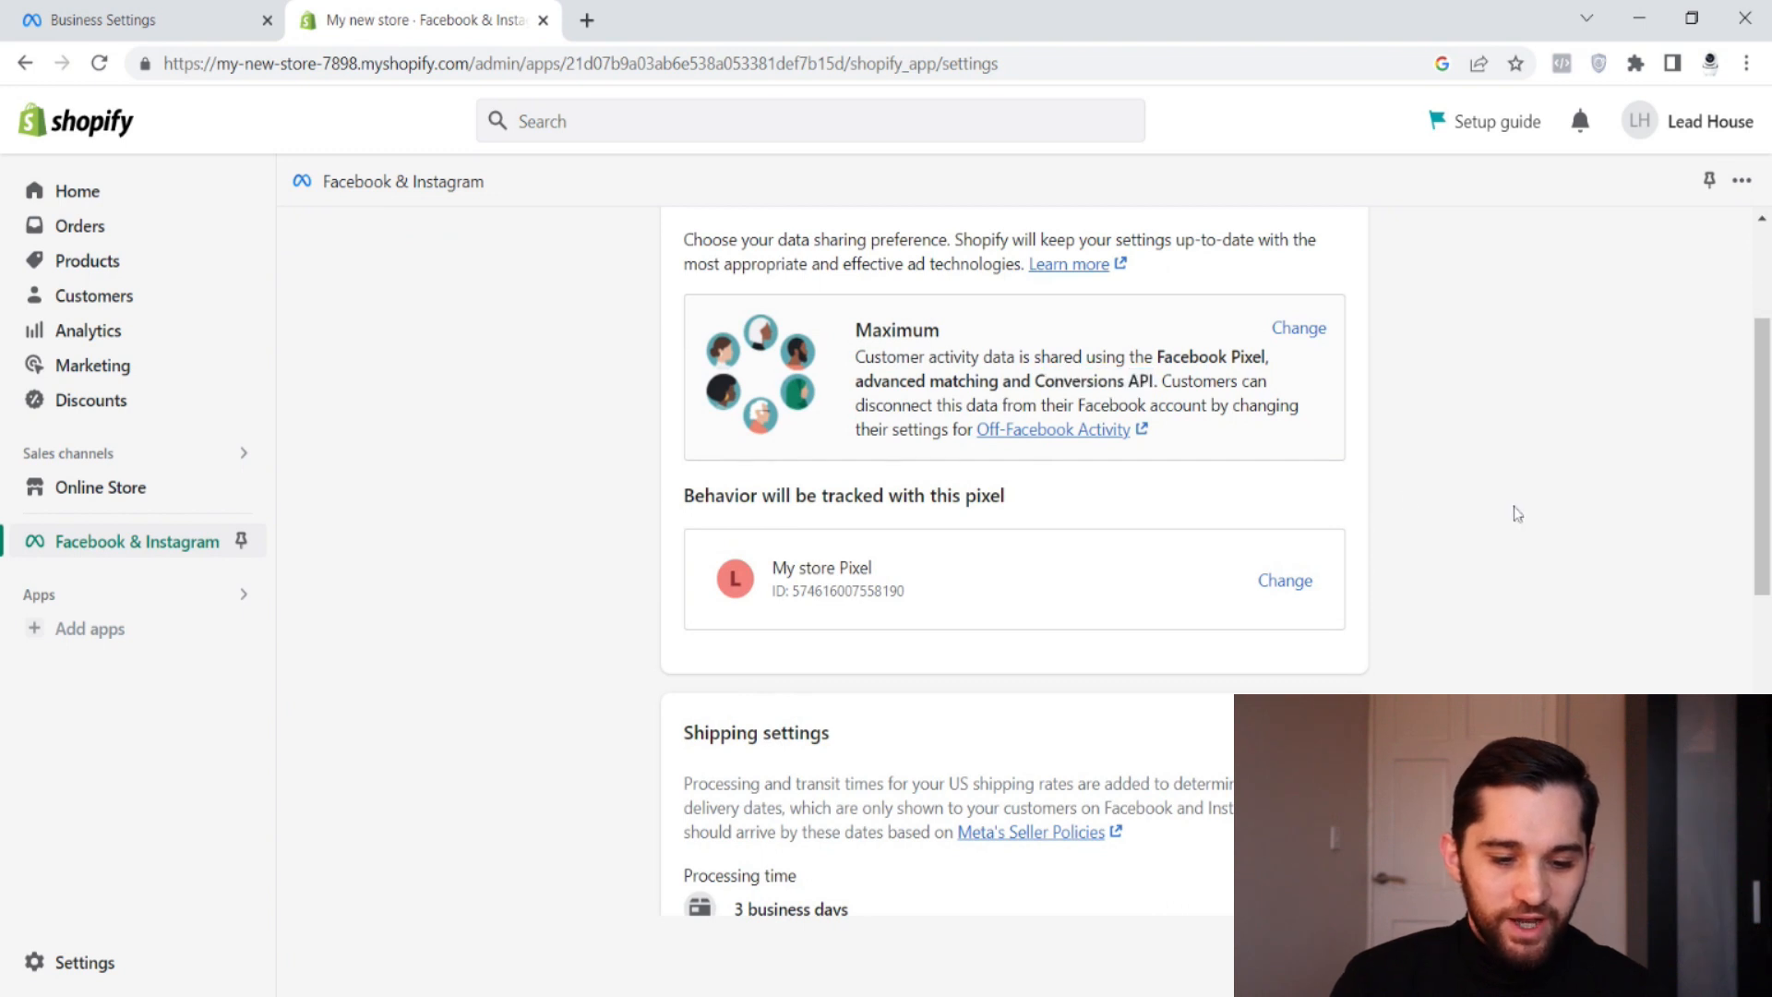
pyautogui.scroll(-4, 1346, 492)
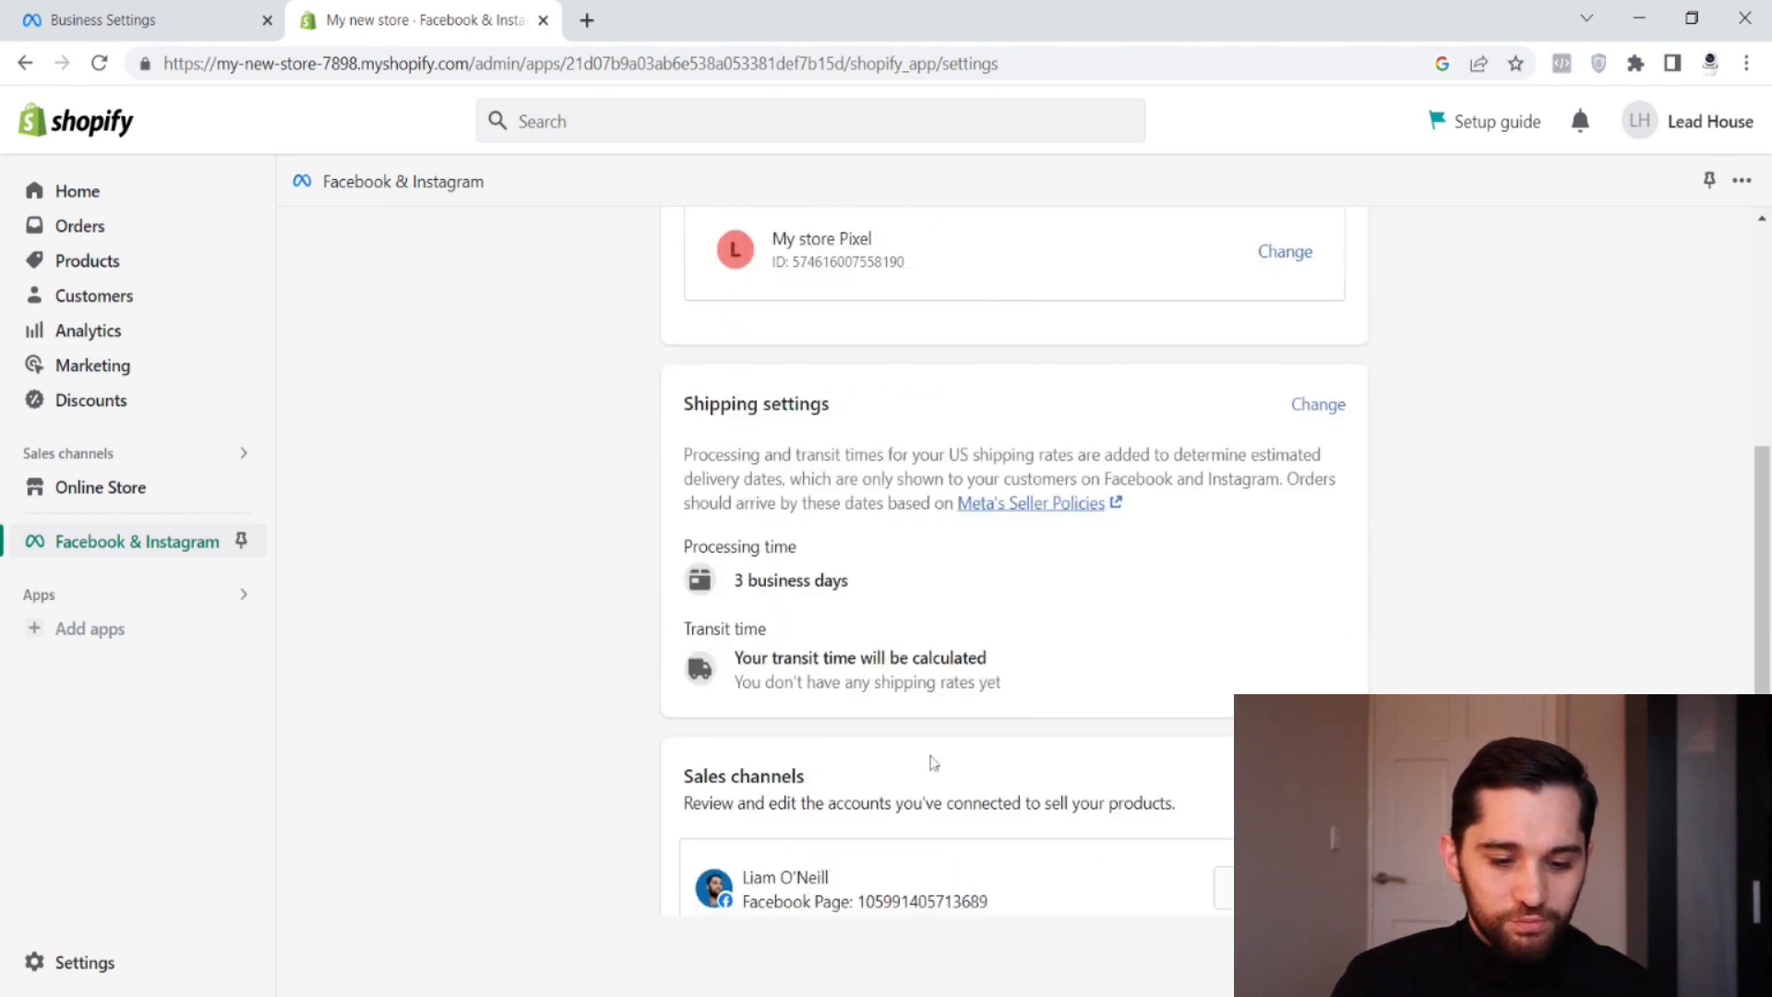
pyautogui.scroll(-3, 934, 764)
pyautogui.scroll(-2, 934, 738)
pyautogui.scroll(10, 934, 739)
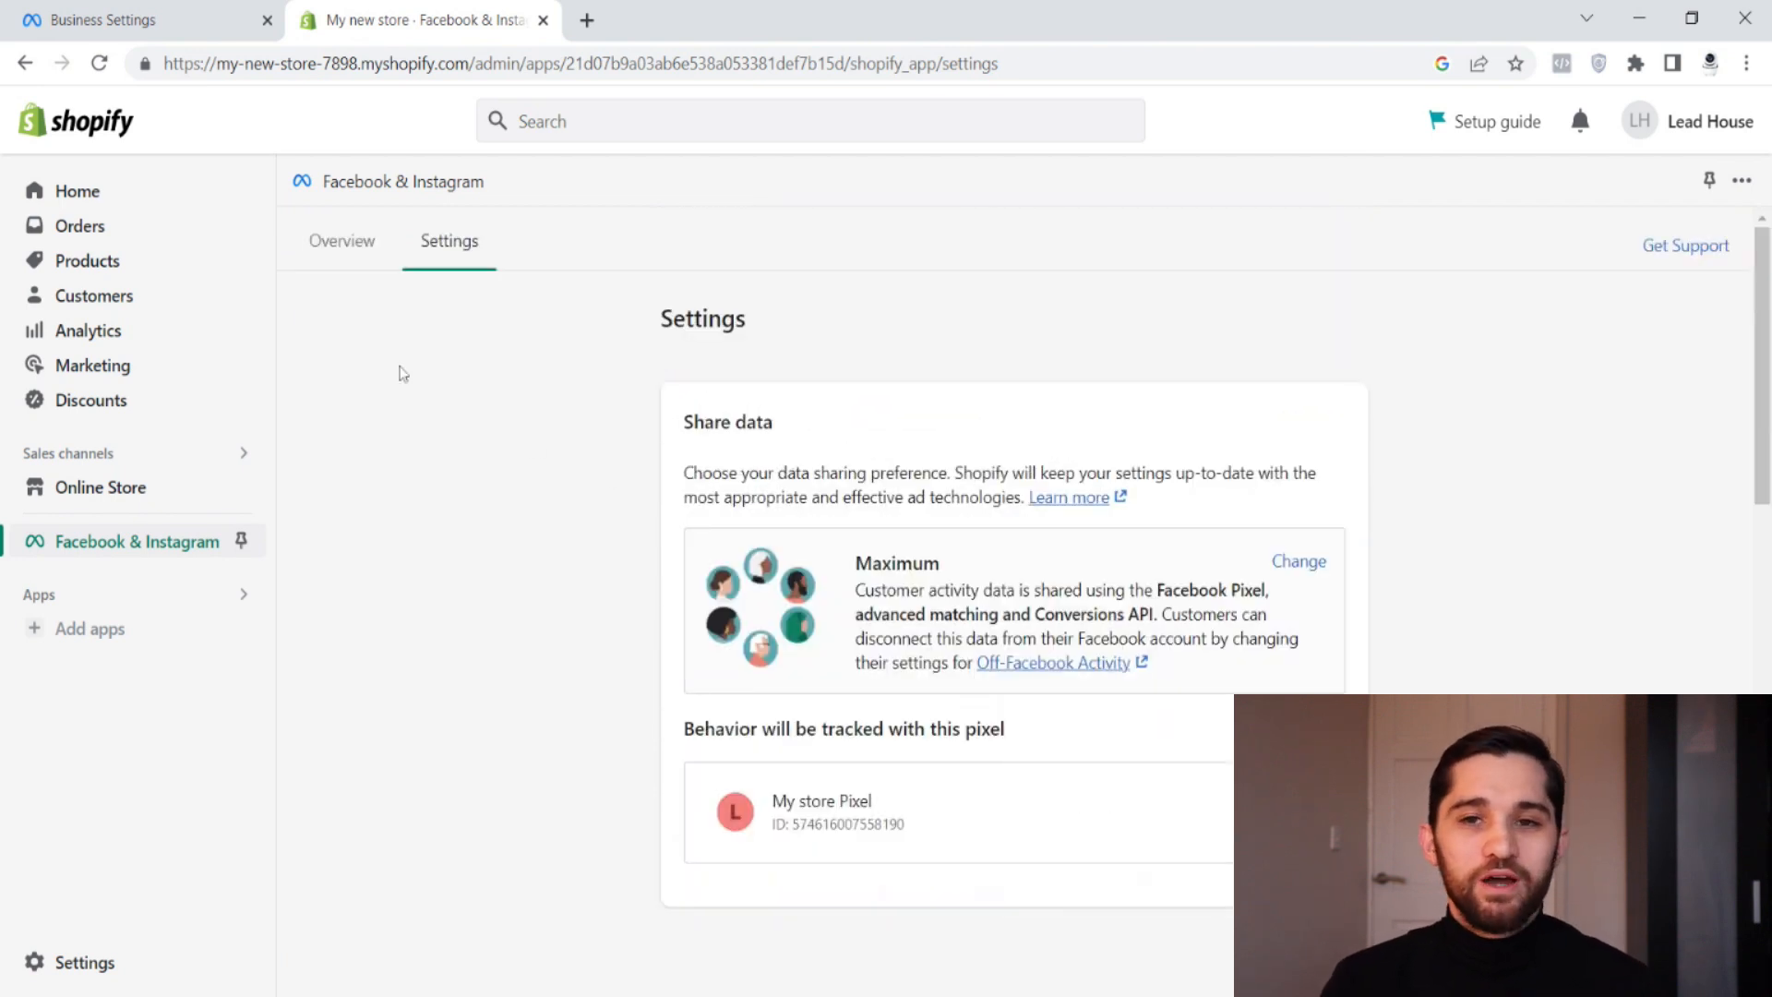
# - Switch to Meta Business settings, confirm that the setup on Shopify is completed and continue to verifying the connection
pyautogui.click(190, 28)
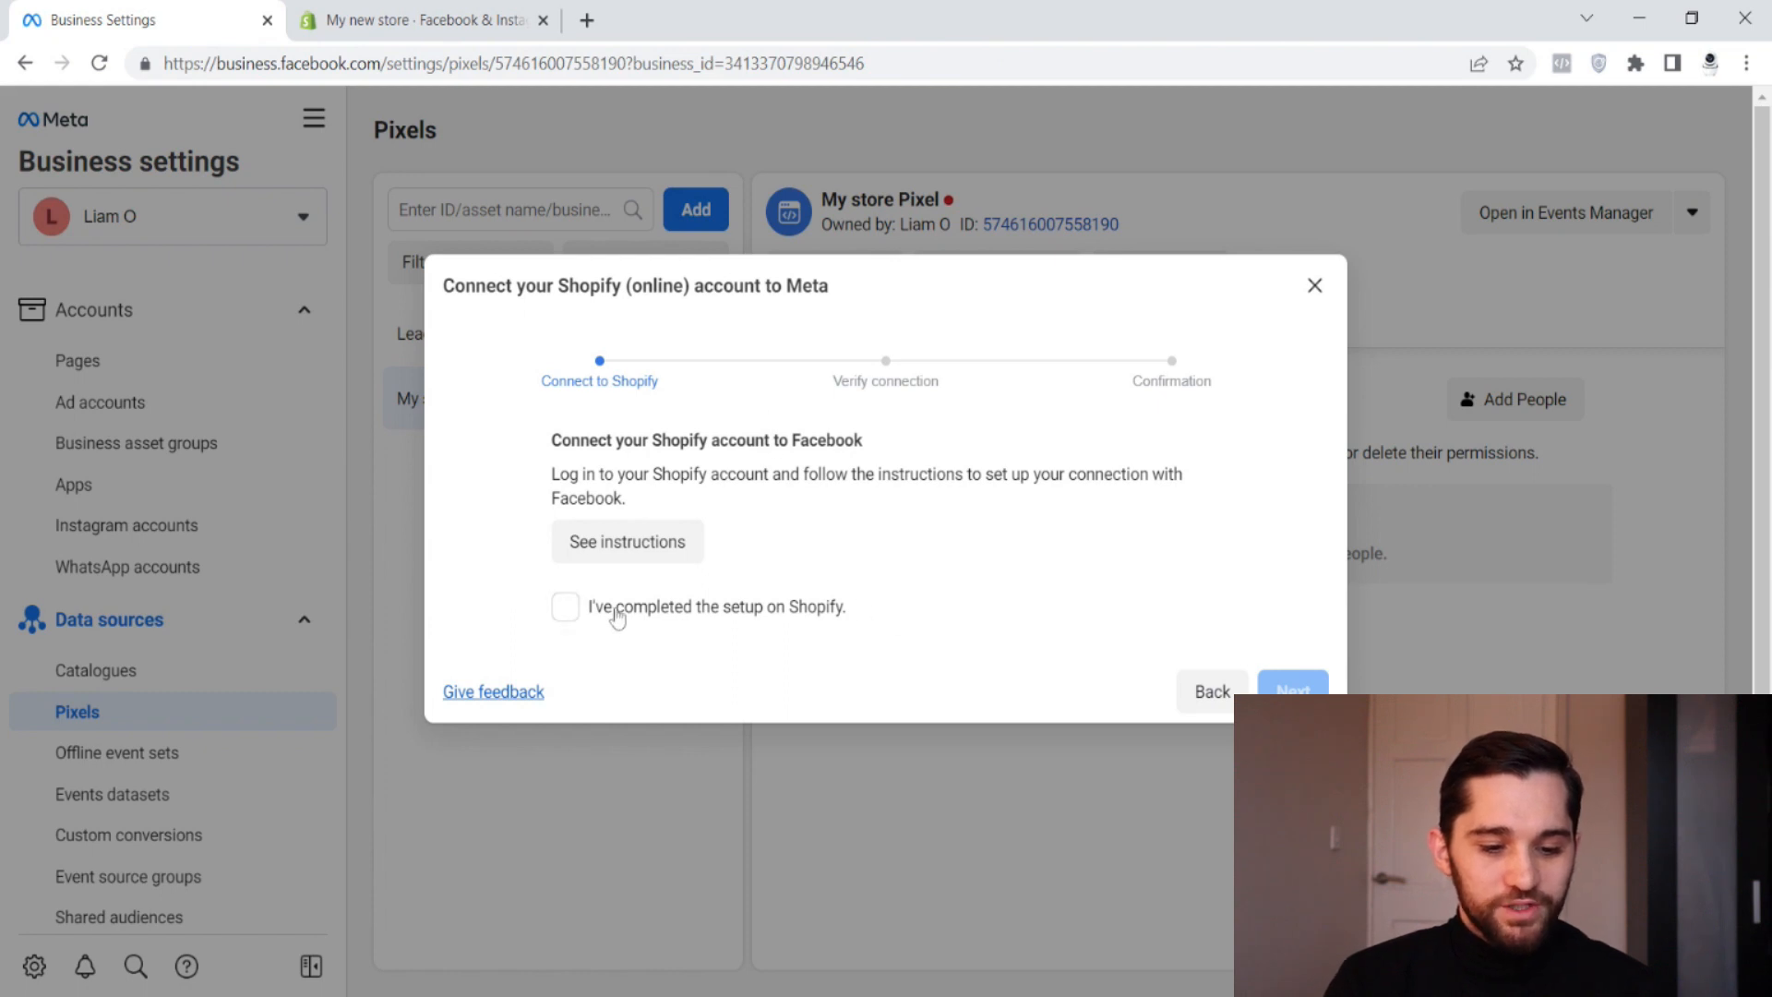
pyautogui.click(564, 609)
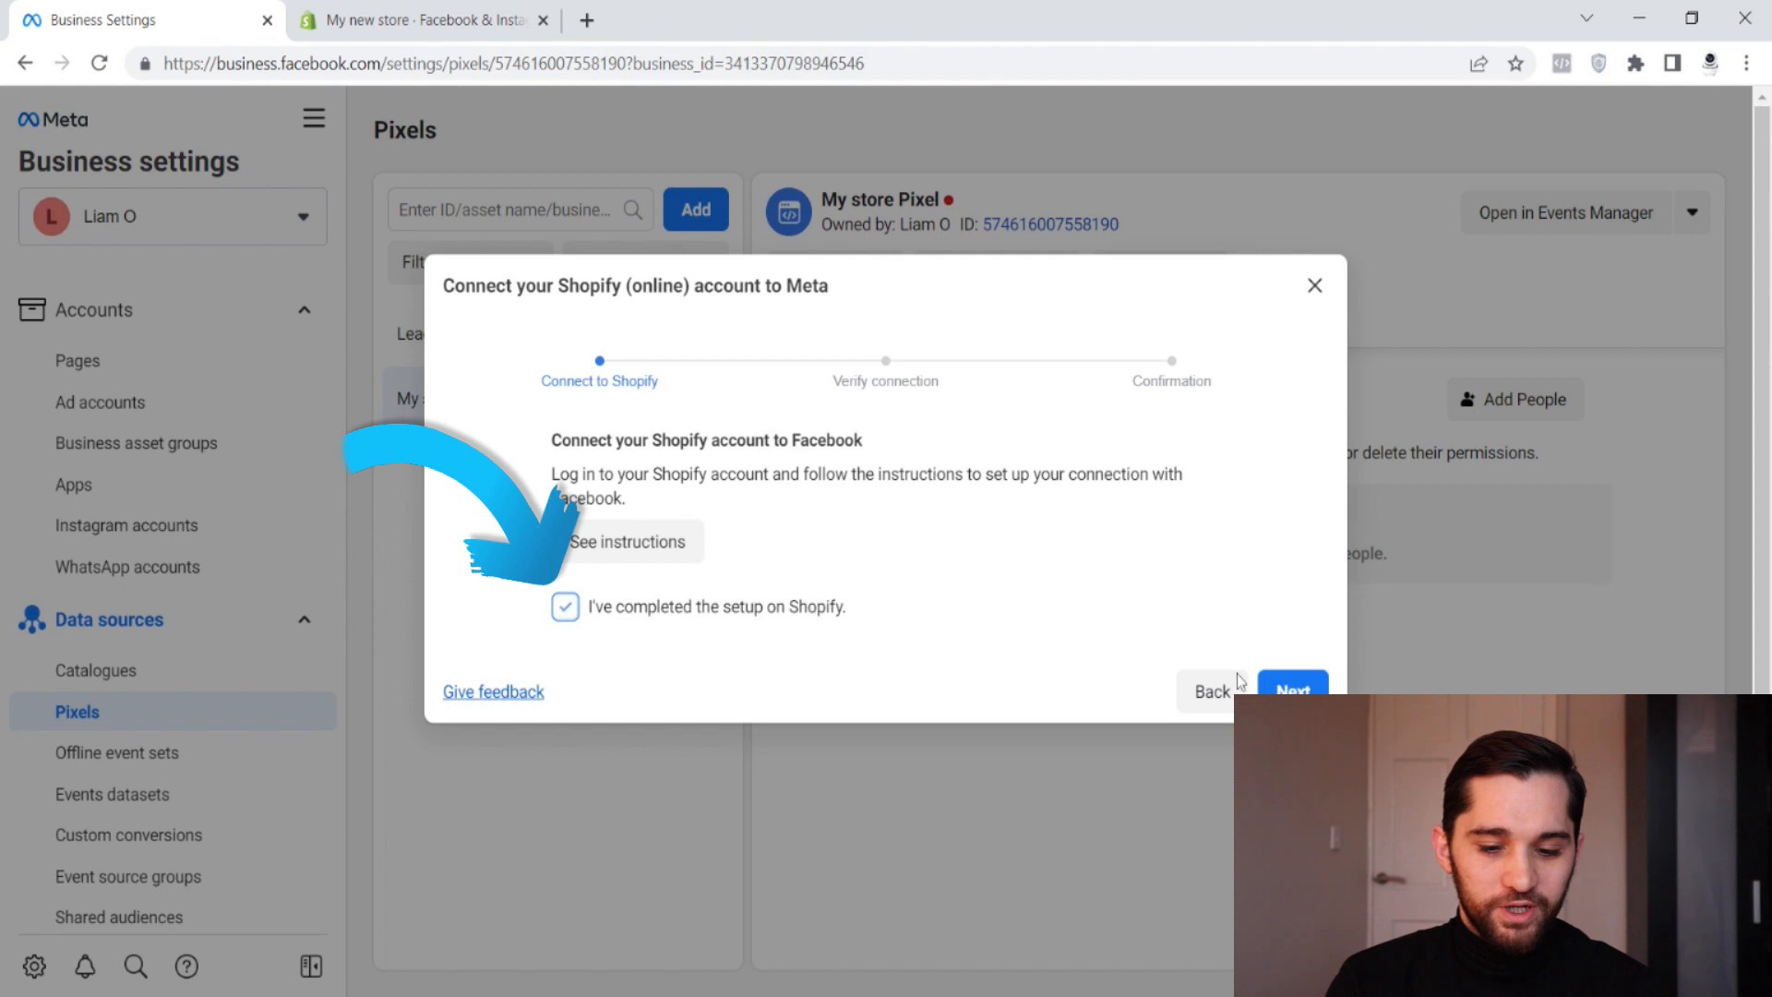
pyautogui.click(1314, 691)
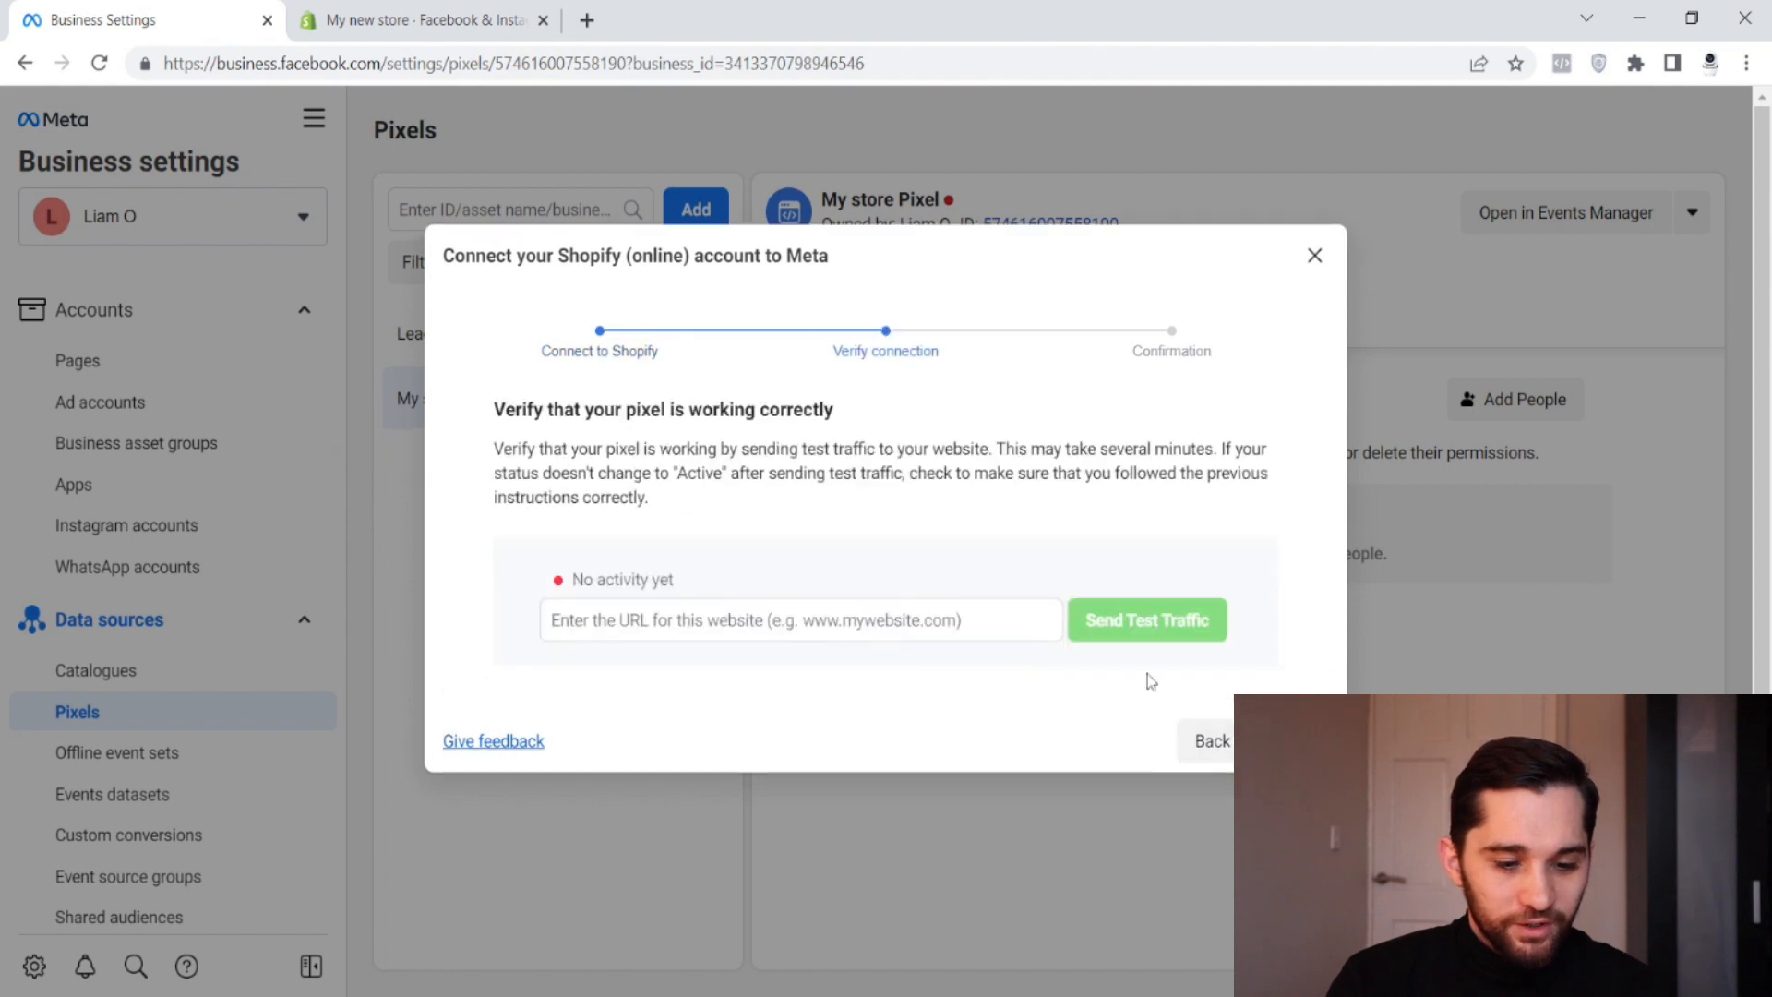
pyautogui.click(444, 17)
pyautogui.click(390, 65)
pyautogui.click(390, 64)
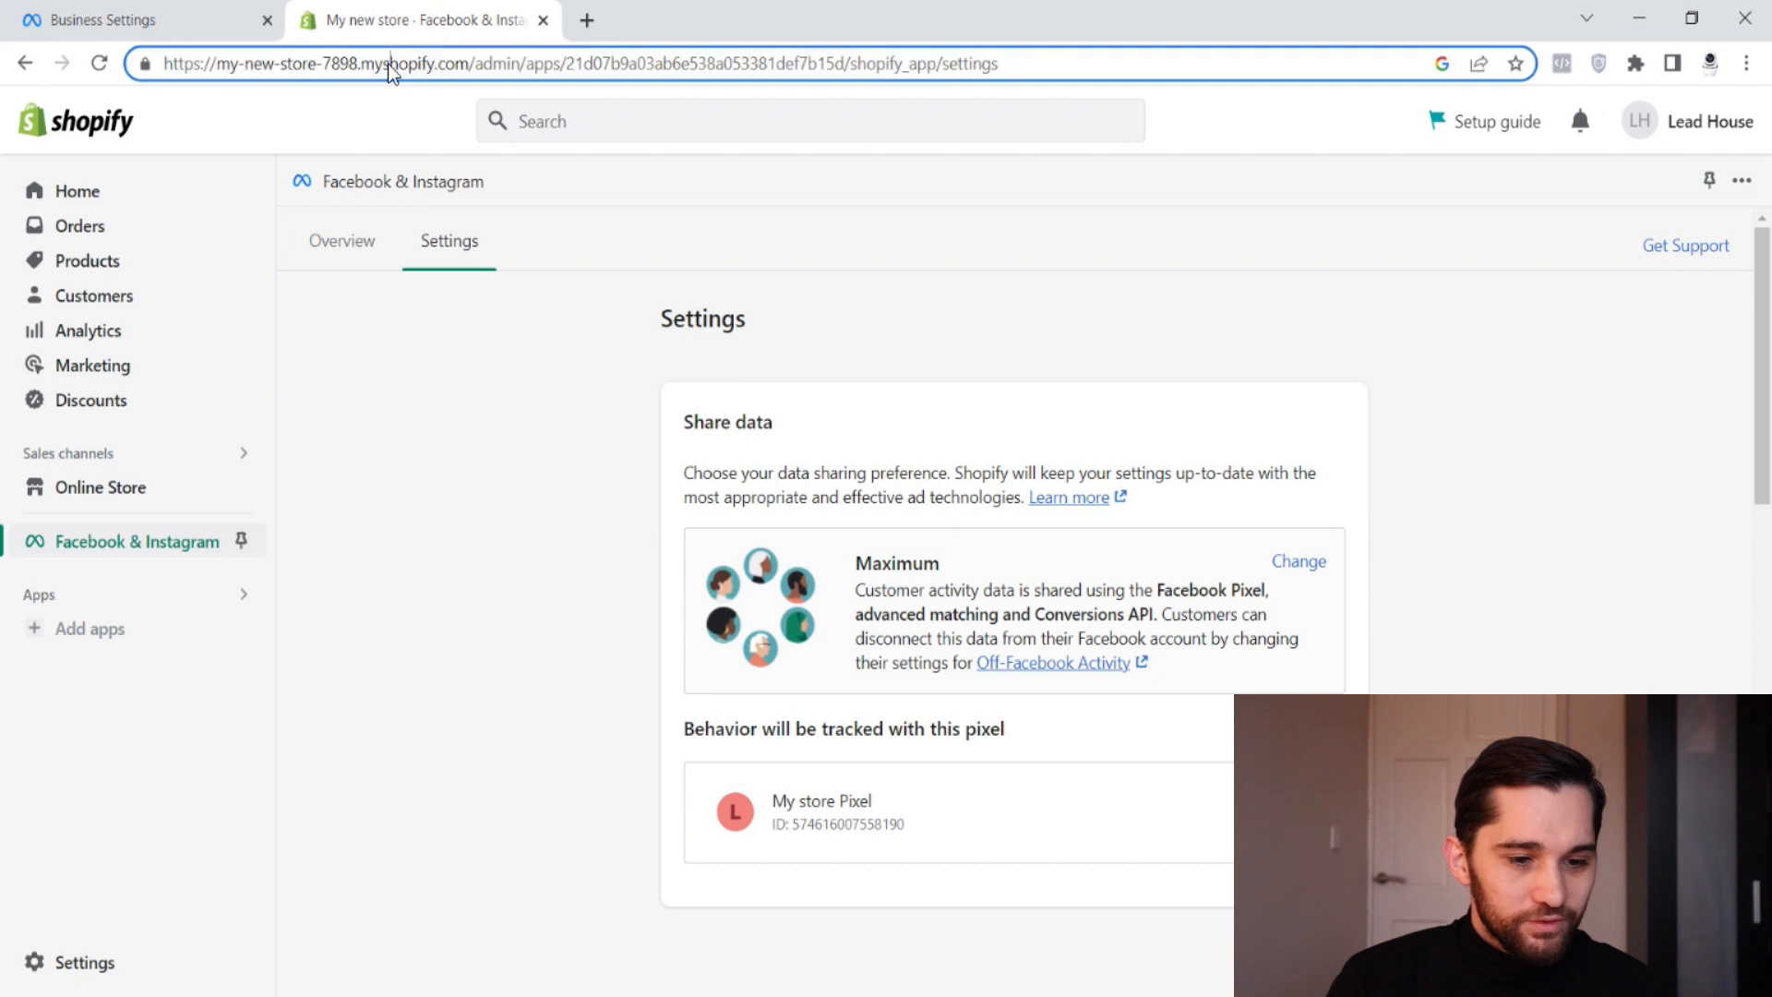
pyautogui.moveTo(471, 63); pyautogui.dragTo(167, 66)
pyautogui.hotkey('ctrl', 'c')
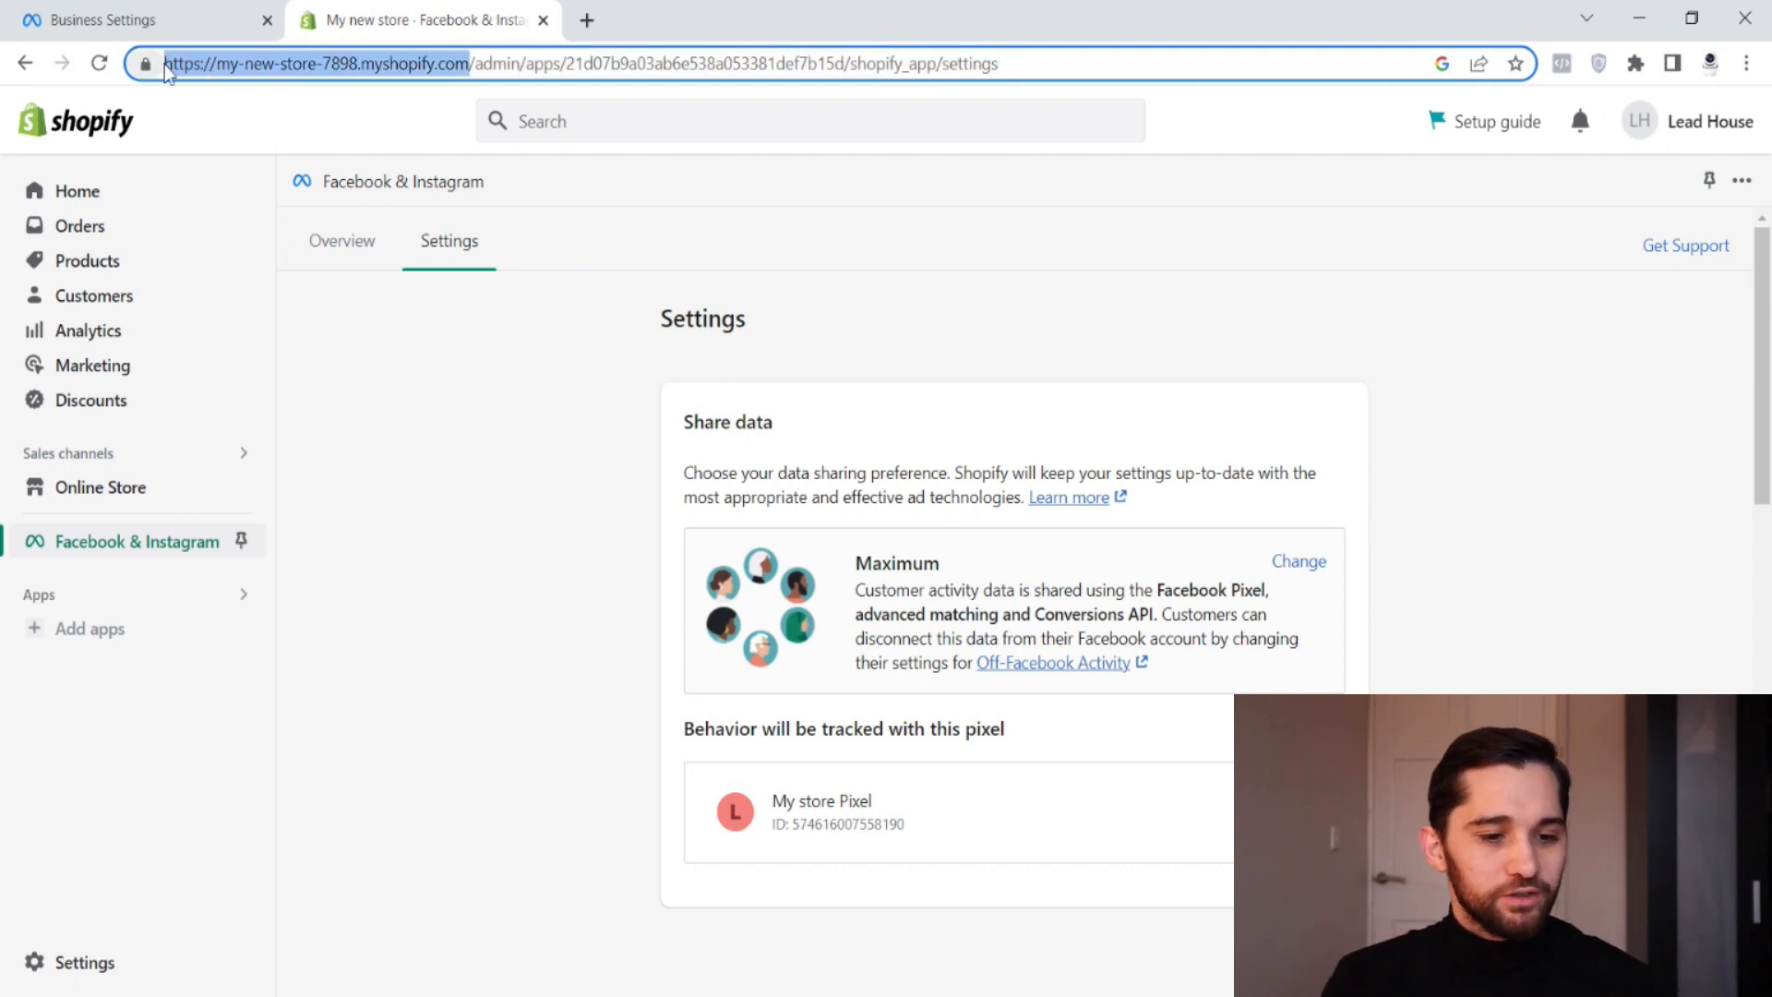
pyautogui.click(155, 27)
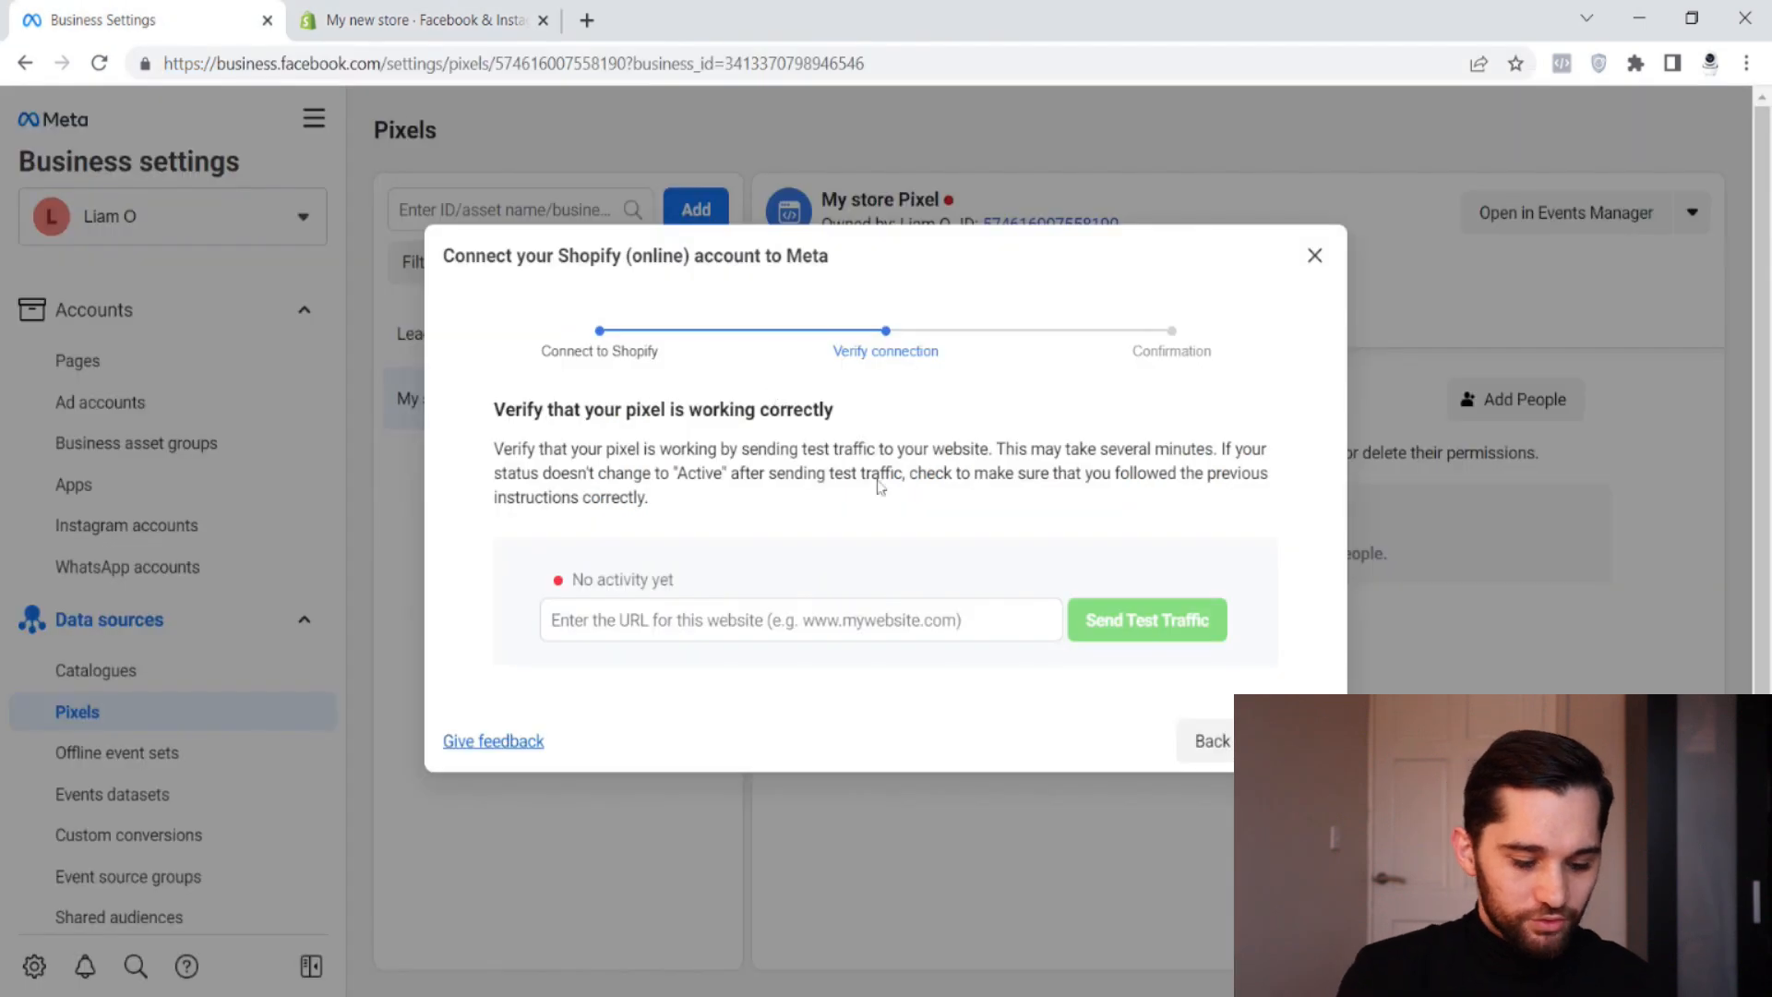
pyautogui.click(794, 619)
pyautogui.hotkey('ctrl', 'v')
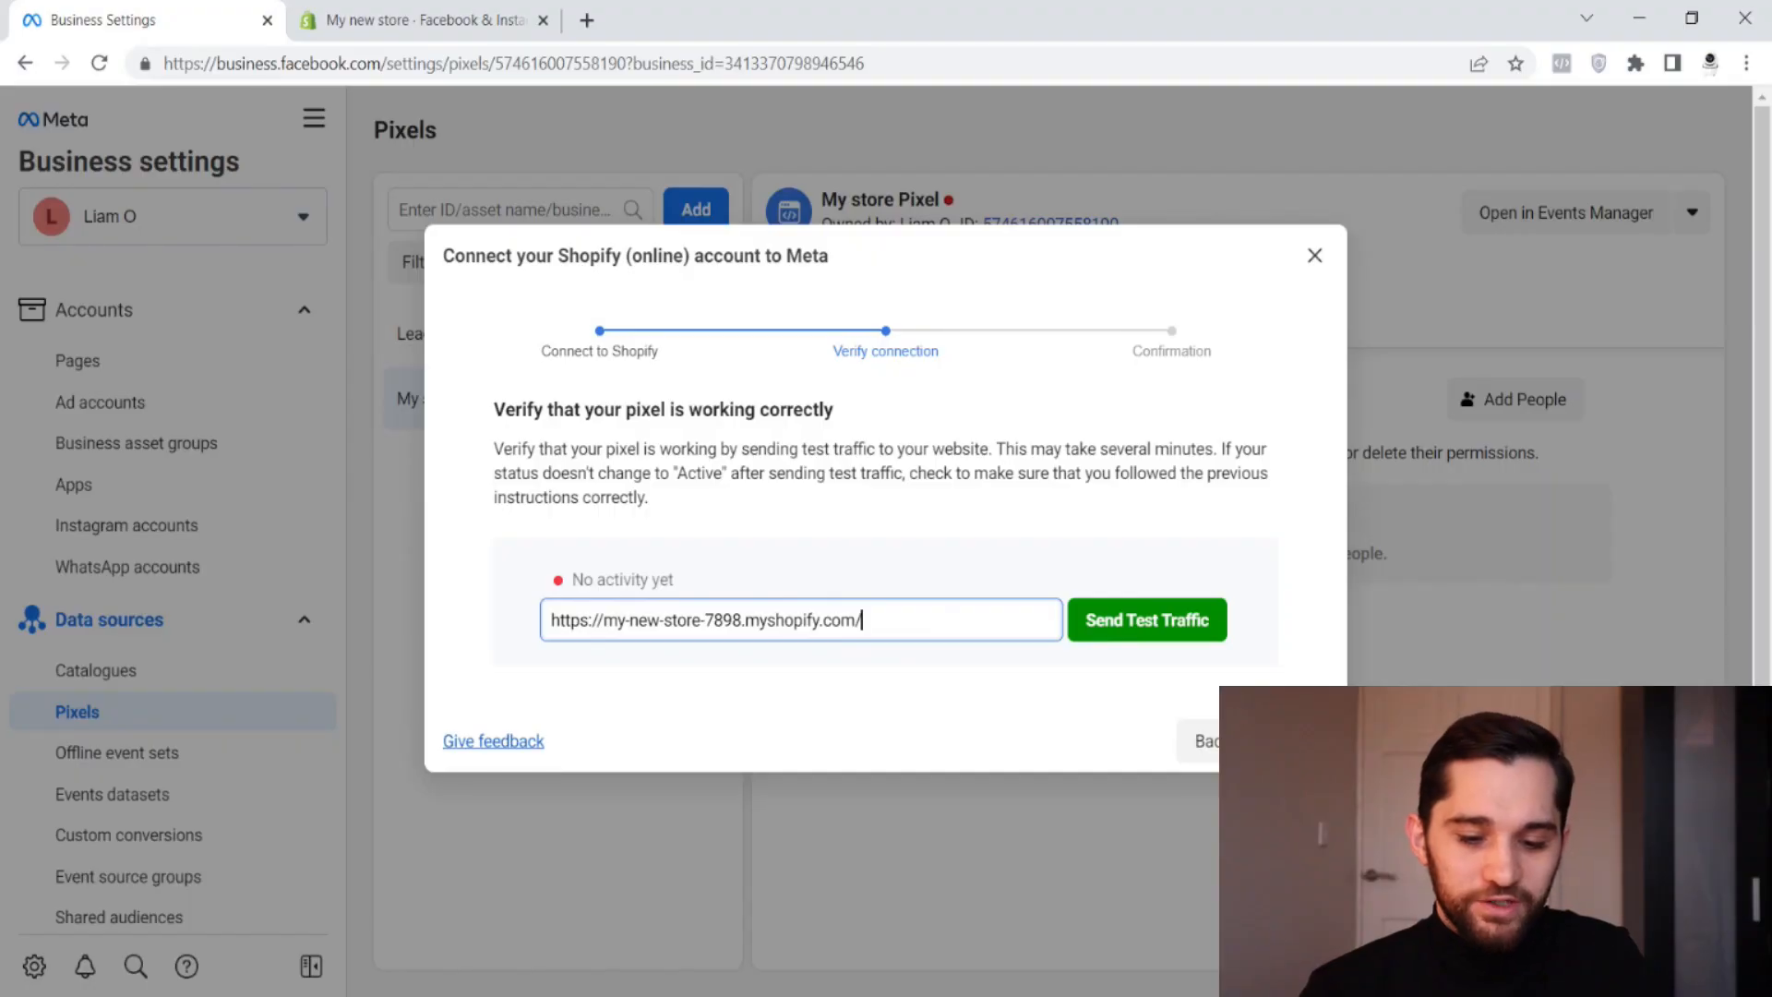
pyautogui.click(1144, 635)
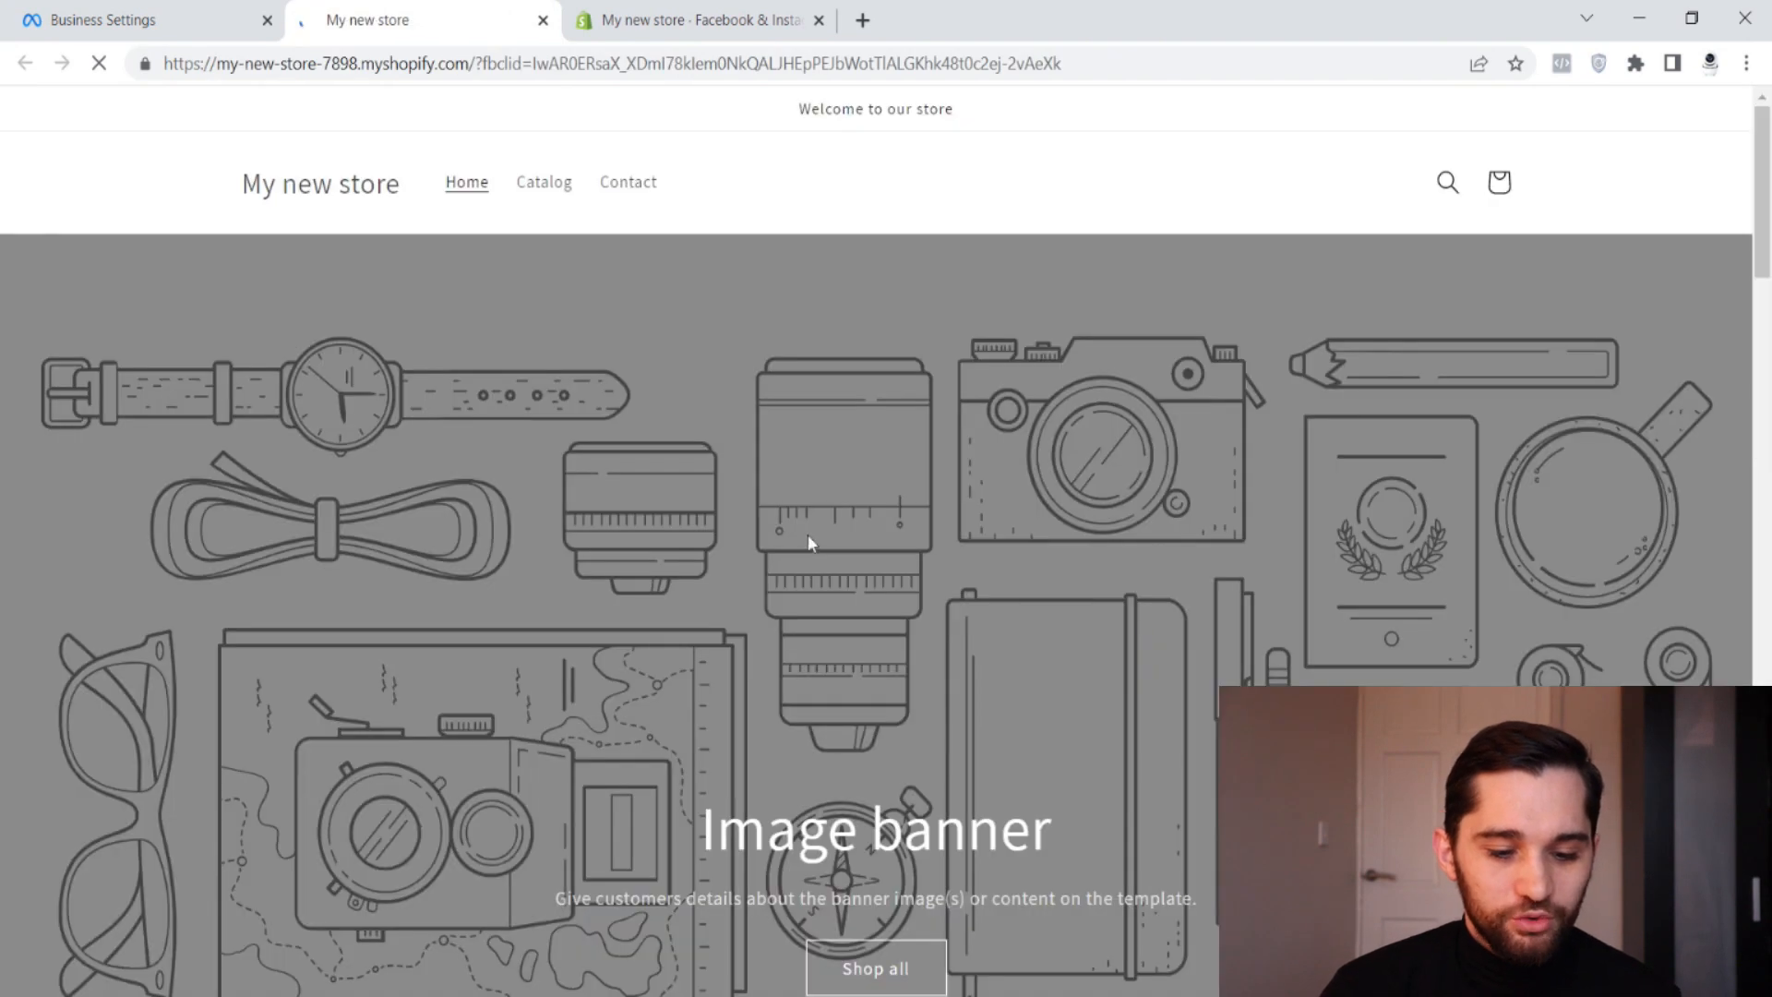
# - Look through the store's home page down to the featured products and return to its image banner
pyautogui.scroll(-5, 767, 687)
pyautogui.scroll(-9, 766, 690)
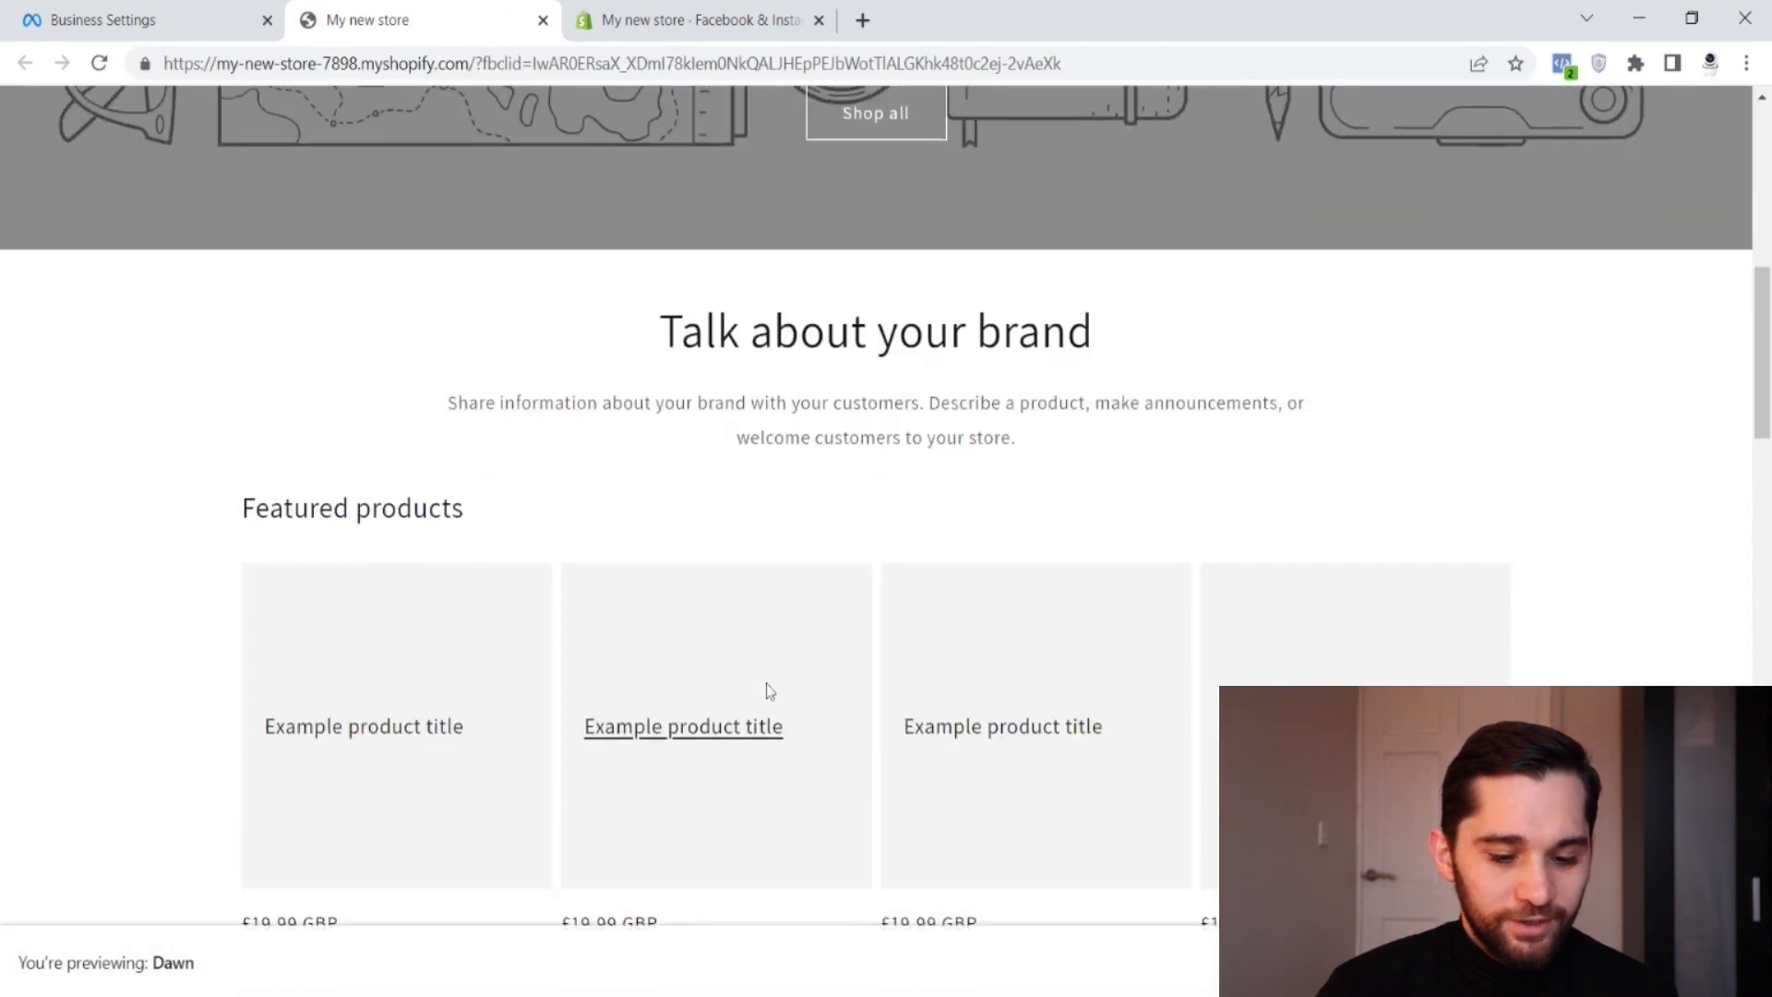
pyautogui.scroll(14, 528, 515)
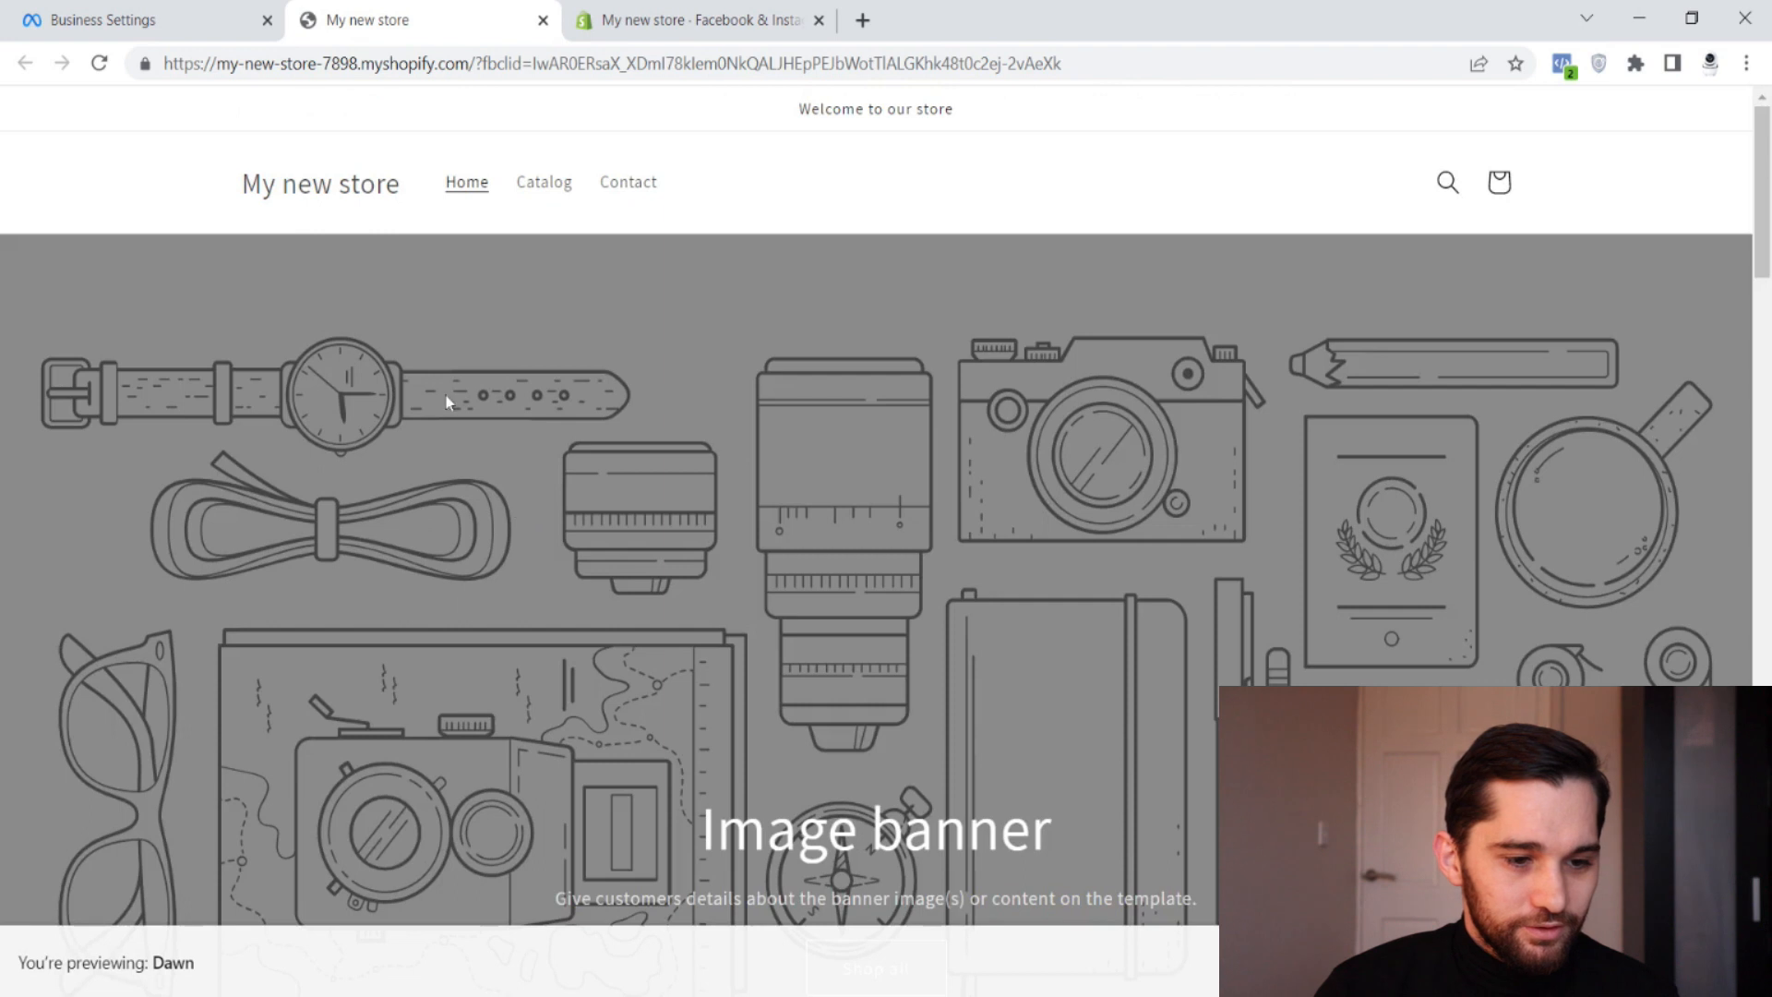
# - Switch back to Meta Business settings, check the pixel's activity status and continue to the setup confirmation
pyautogui.click(196, 18)
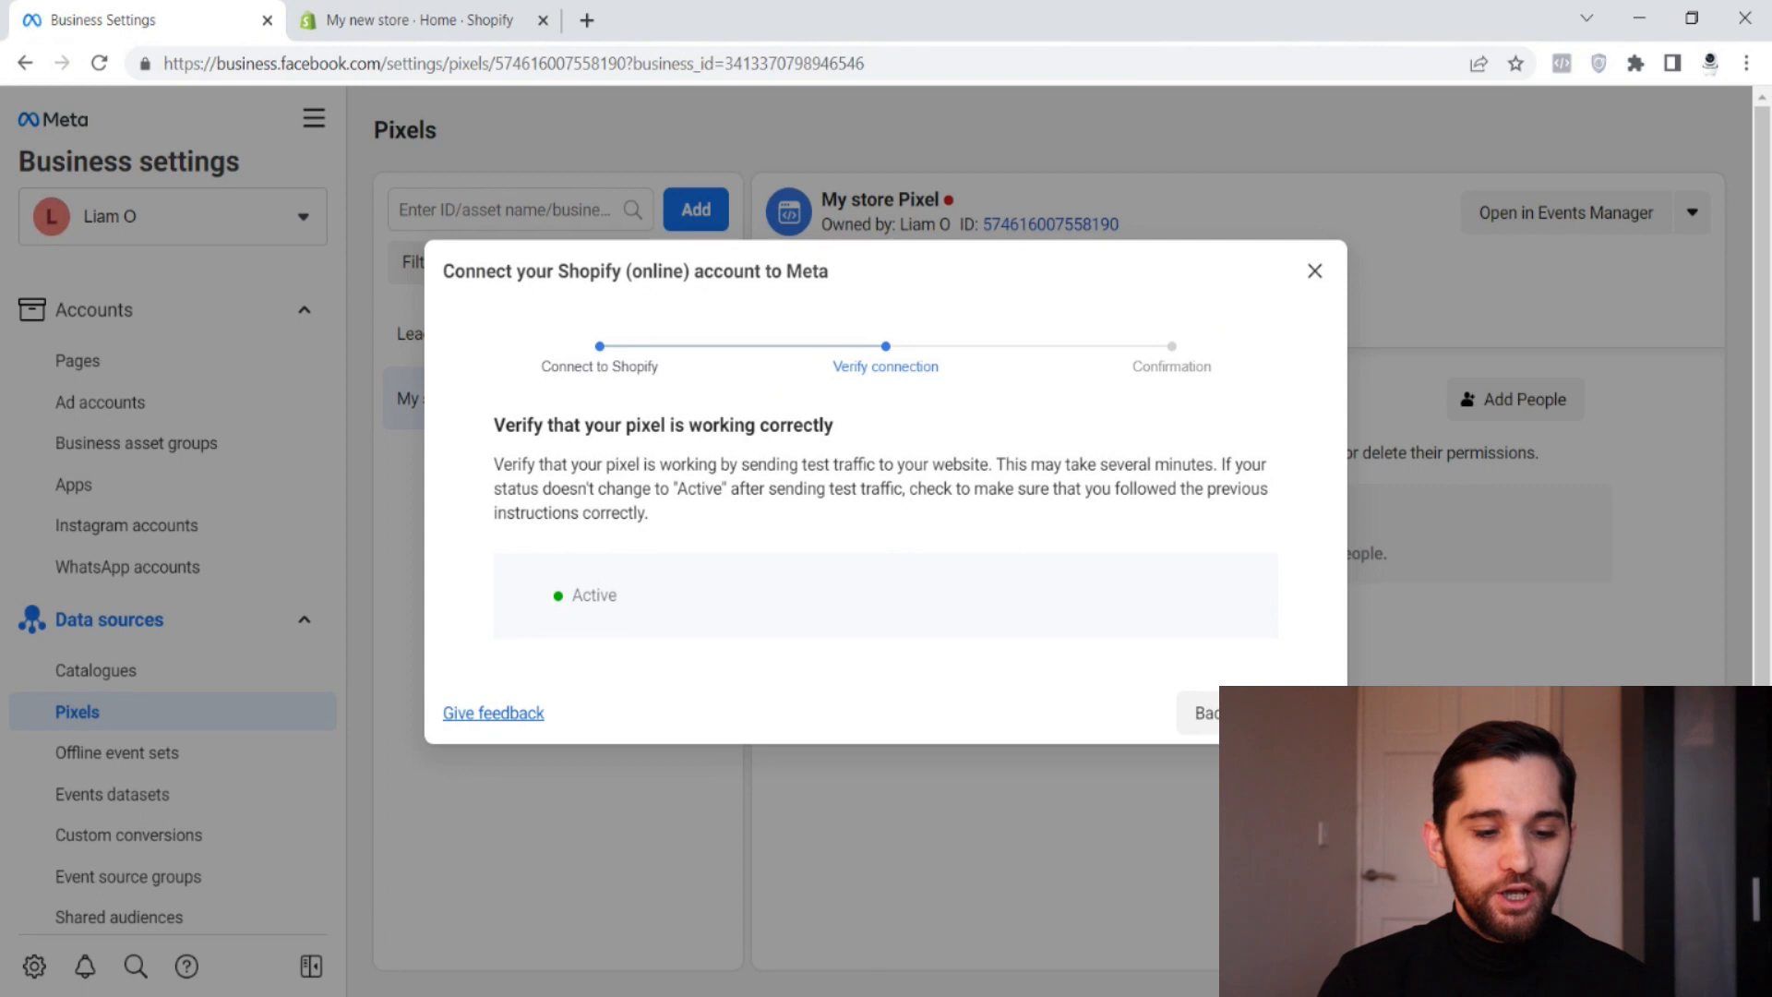
pyautogui.moveTo(661, 612); pyautogui.dragTo(555, 610)
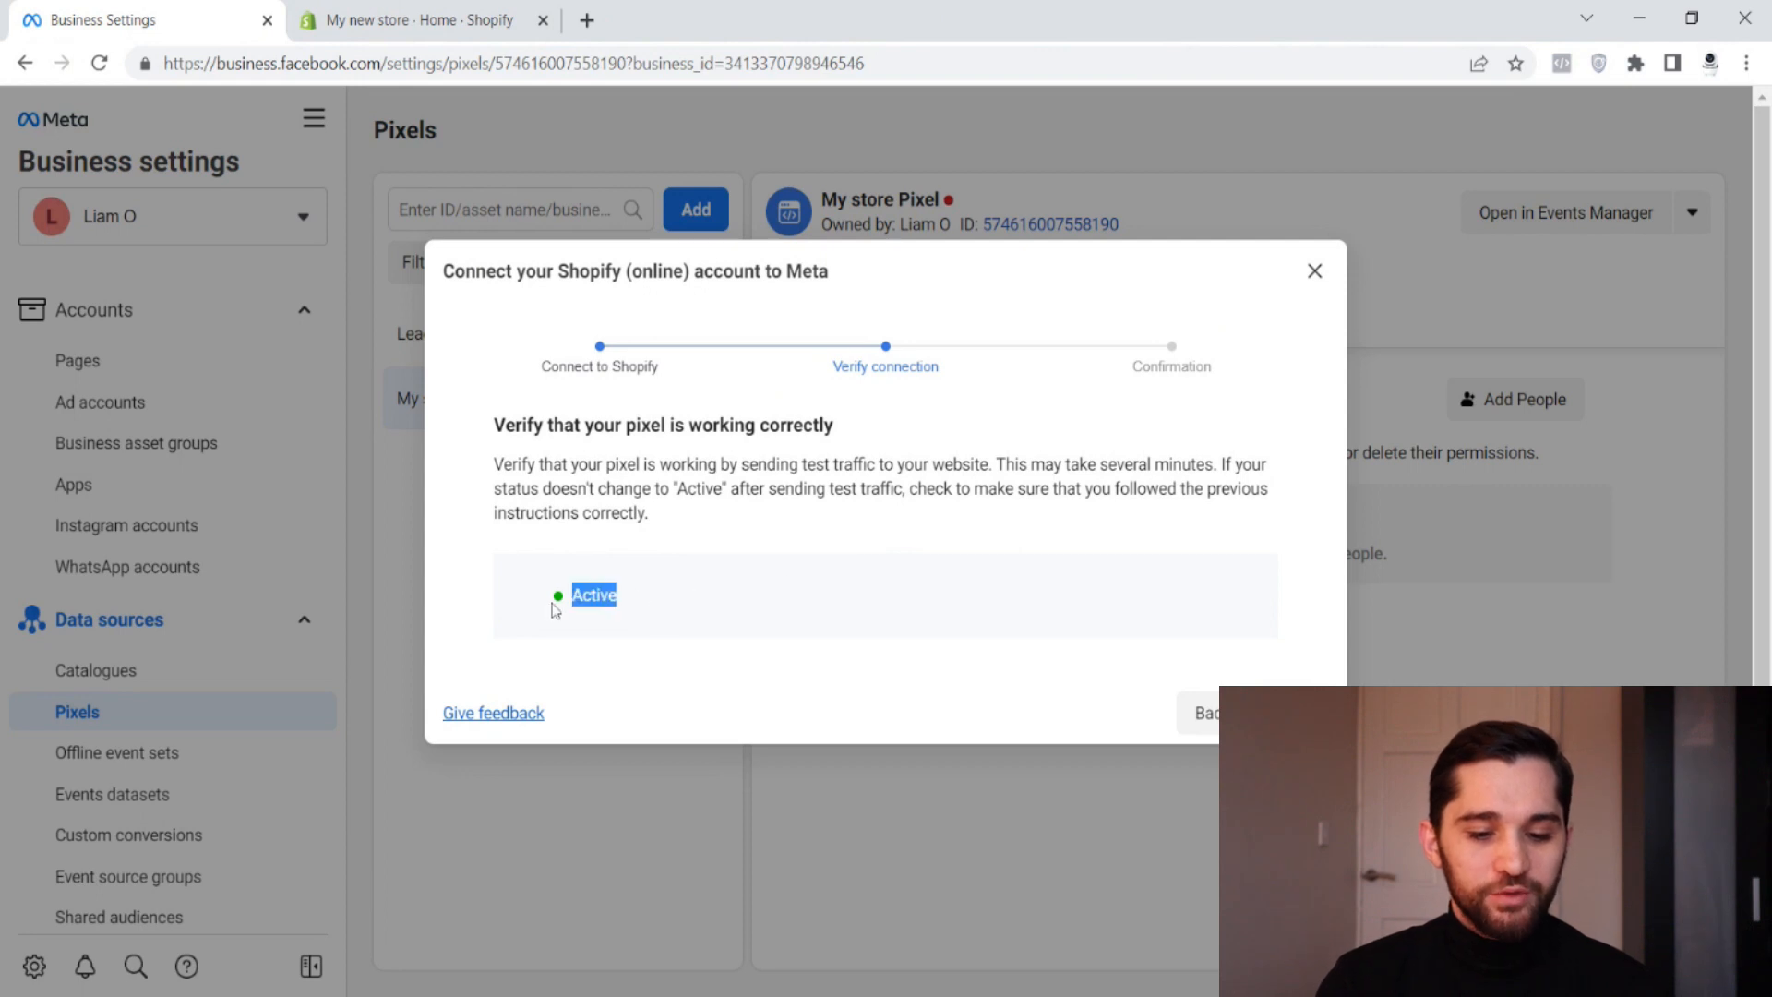
pyautogui.click(718, 606)
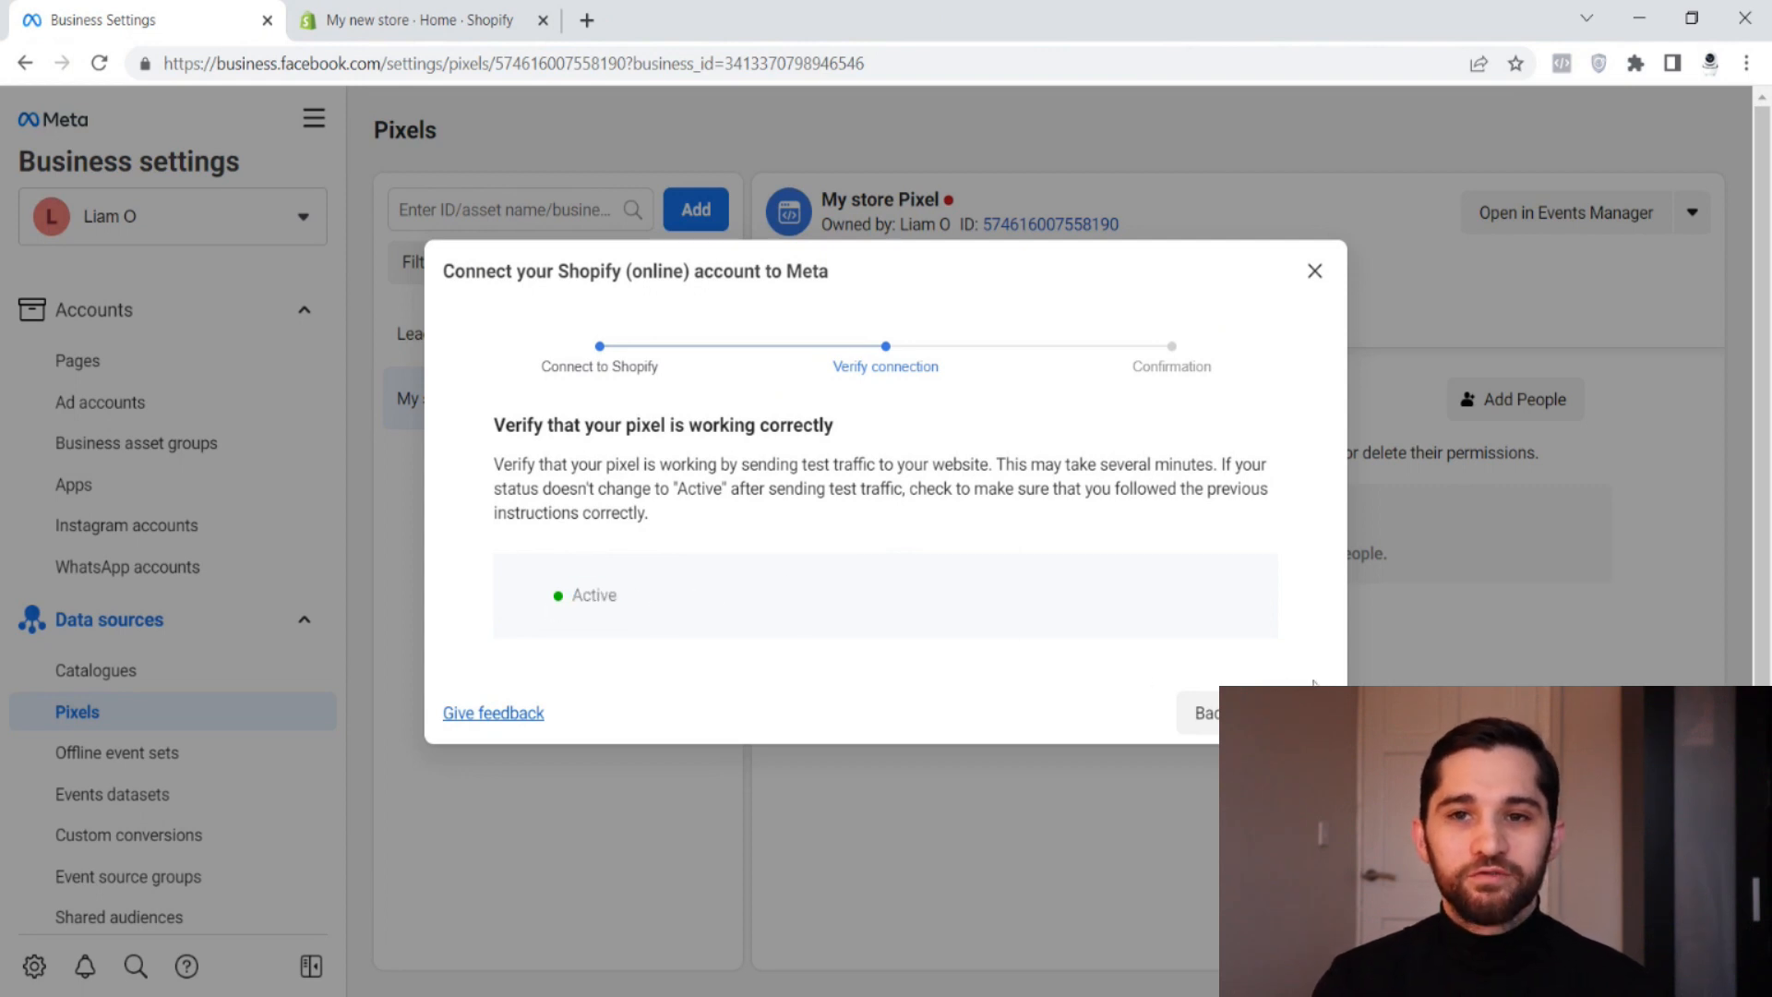
pyautogui.click(1292, 713)
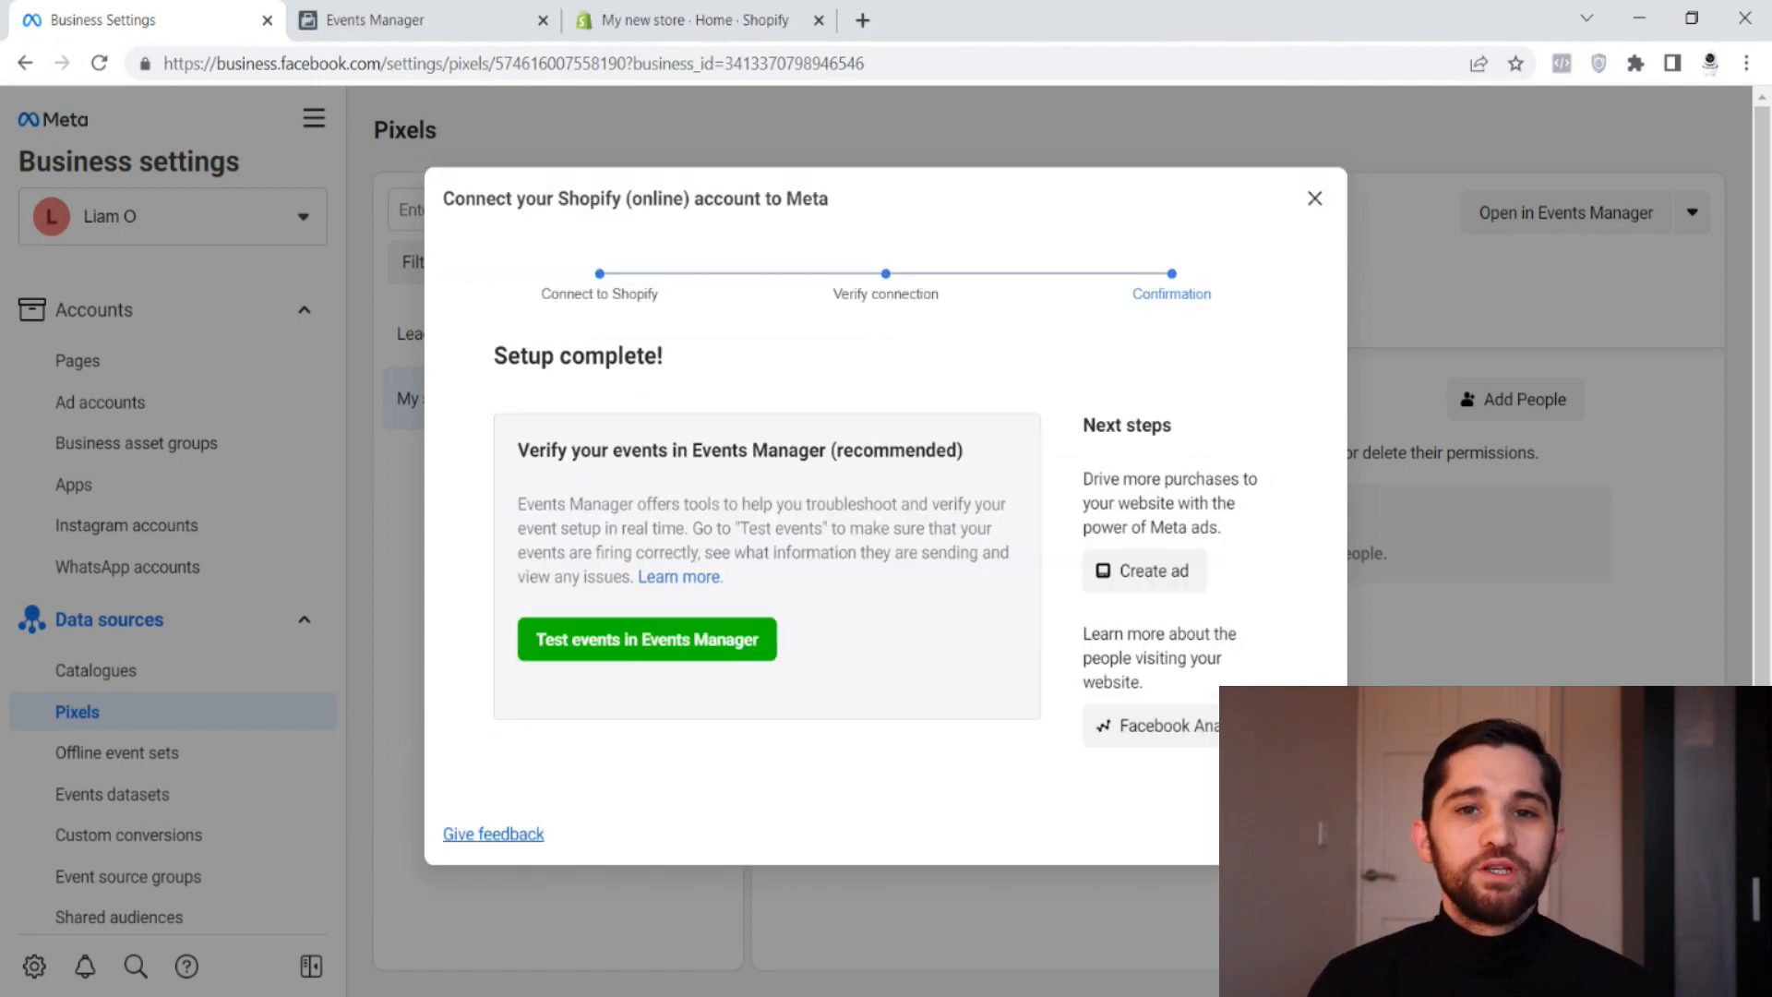